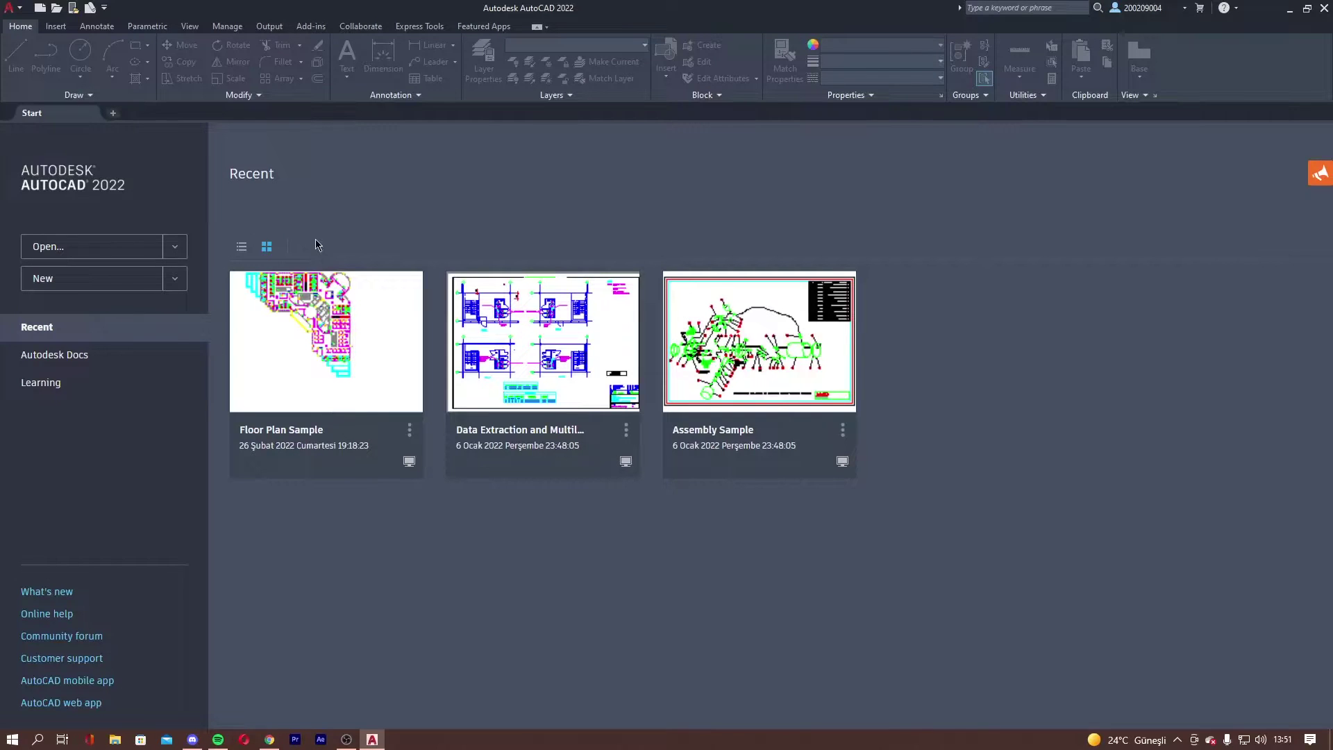
# Step: Create a new blank drawing, Drawing4, from the default template on the Start screen
pyautogui.click(93, 281)
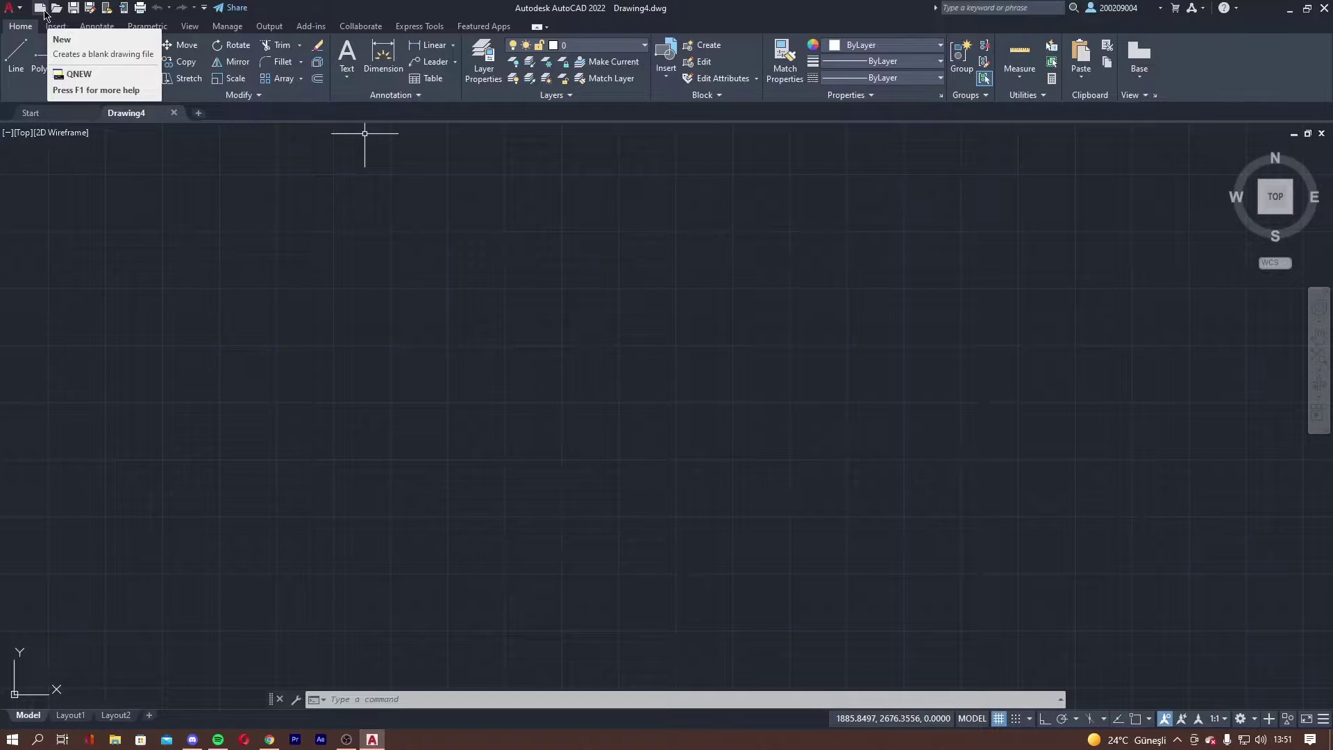
pyautogui.click(44, 12)
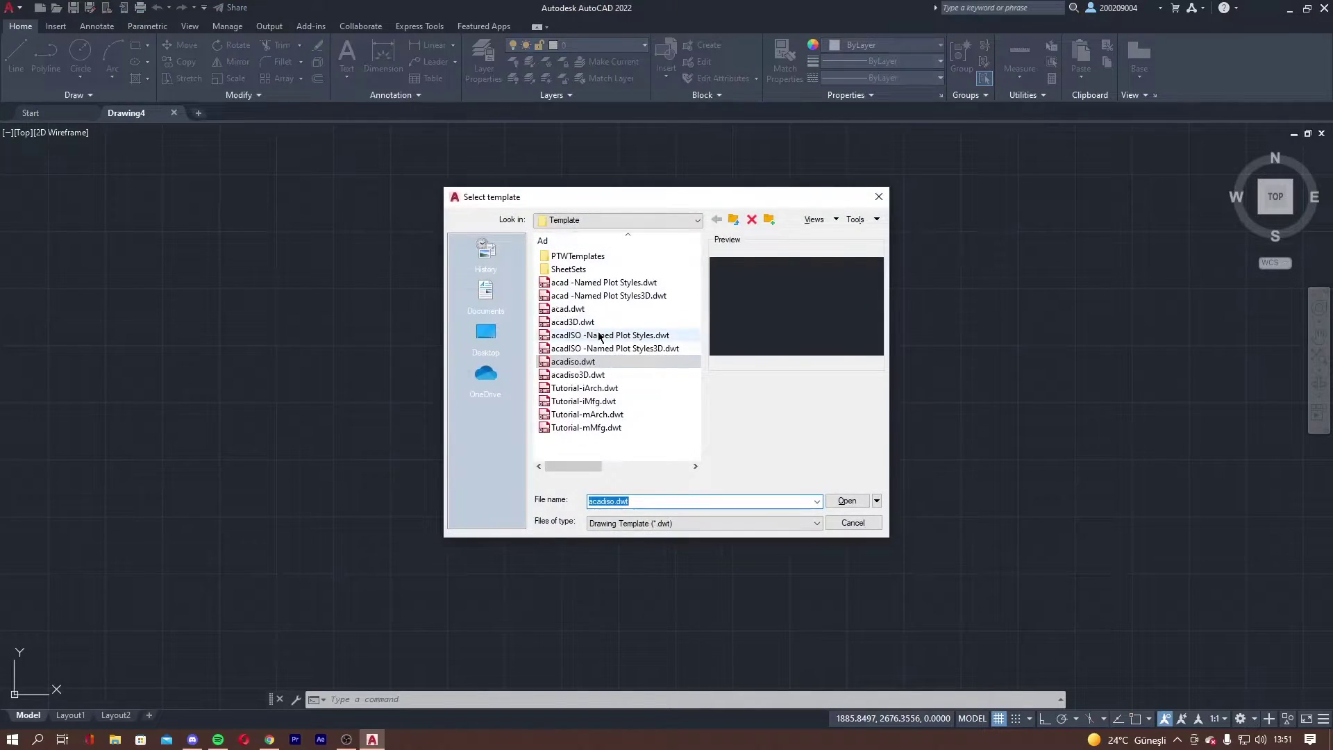
pyautogui.click(853, 522)
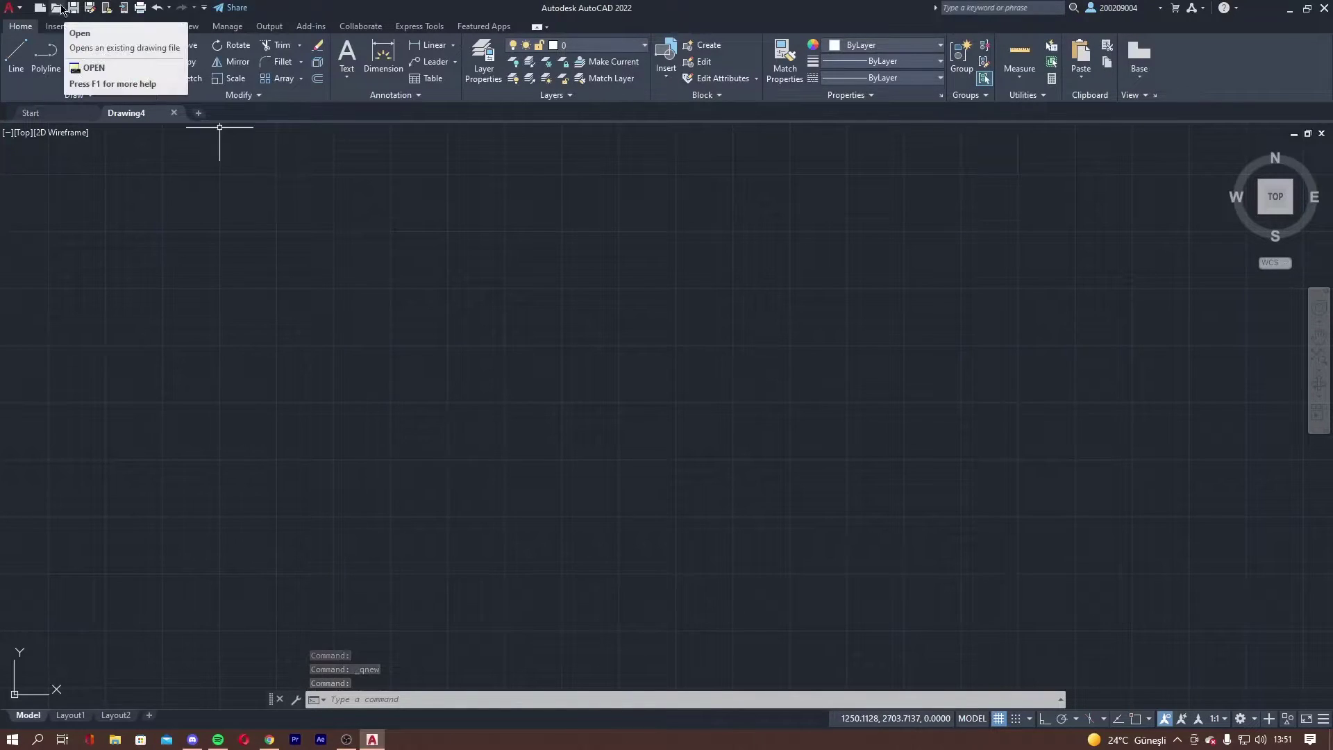
pyautogui.click(60, 6)
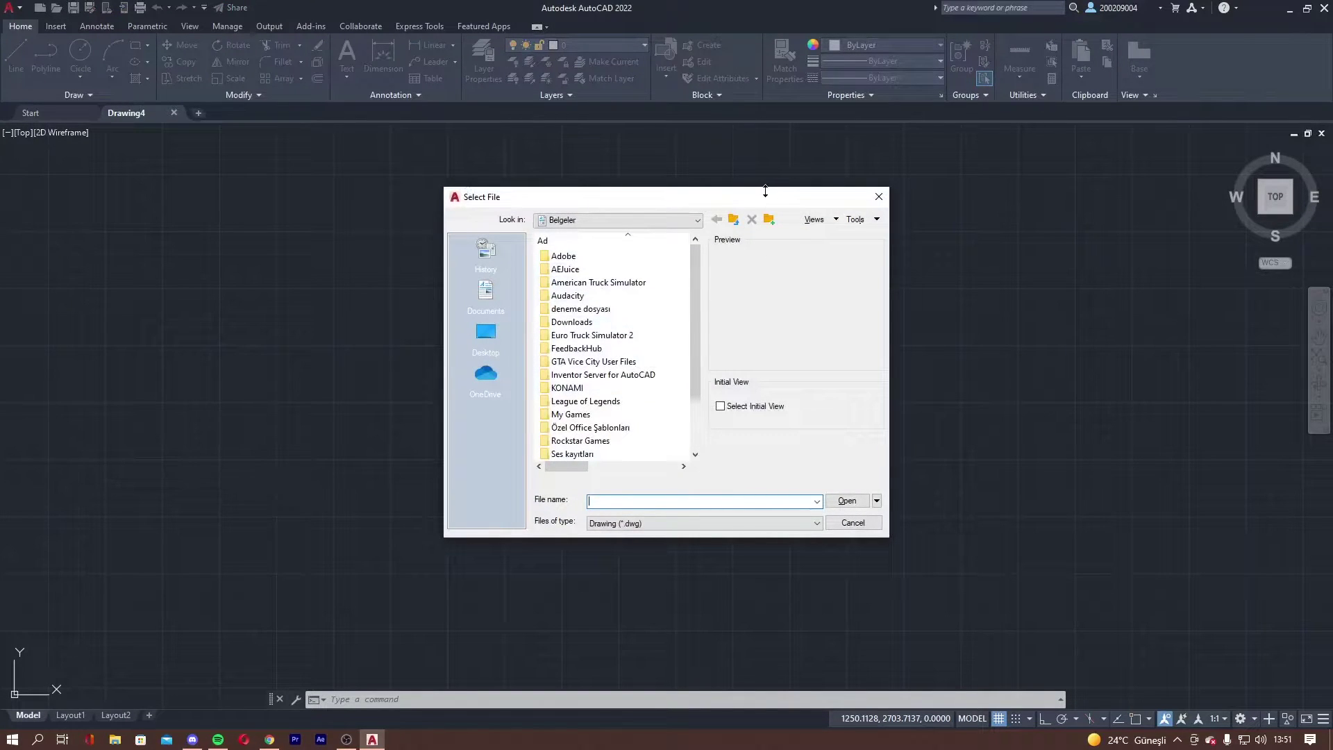
pyautogui.moveTo(765, 190); pyautogui.dragTo(765, 166)
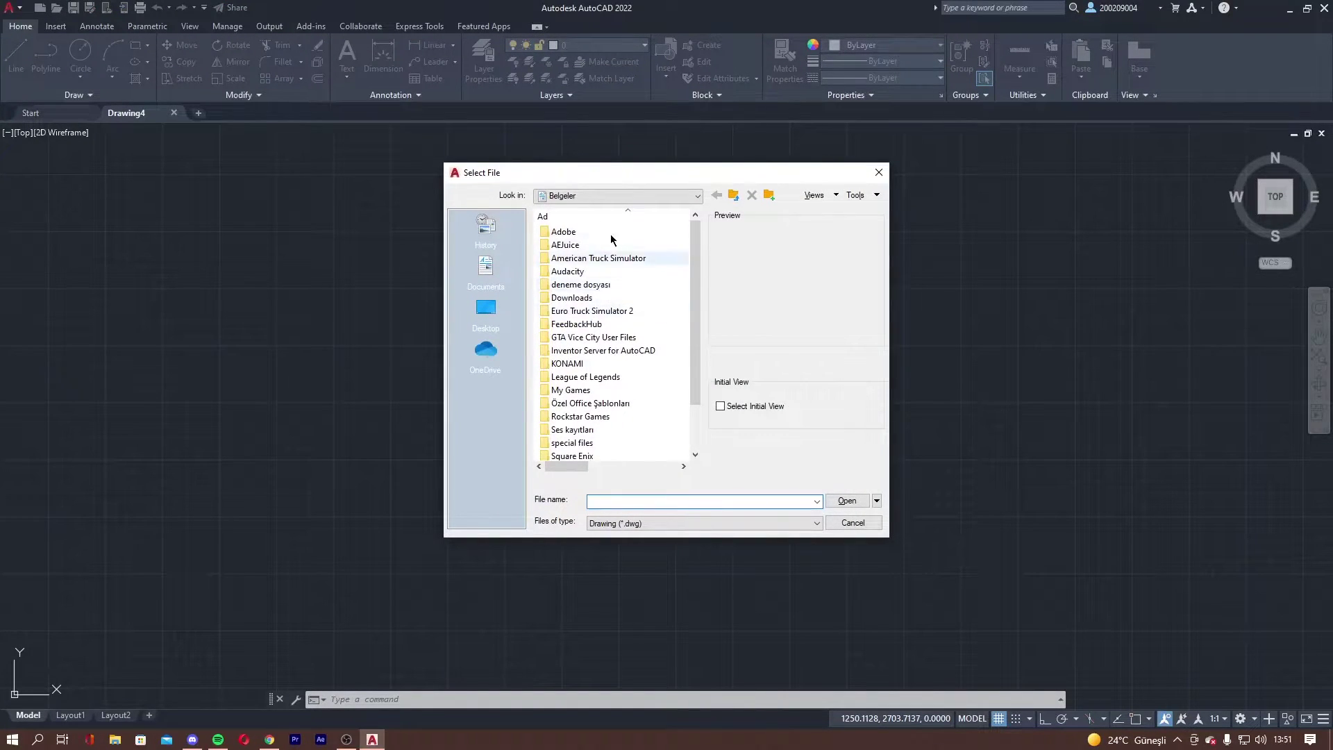
pyautogui.click(847, 527)
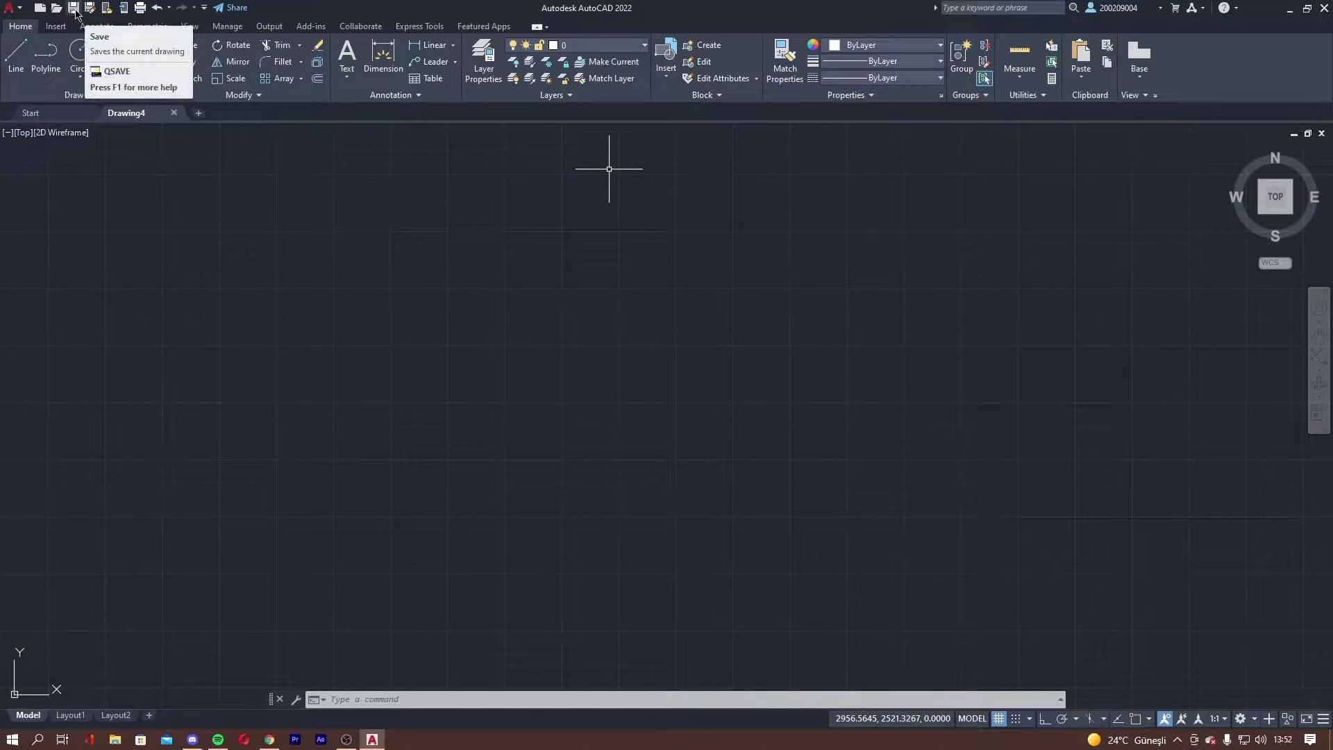
# Step: Try saving the drawing as 'çizim projesi', then close the save dialogs without saving
pyautogui.click(74, 8)
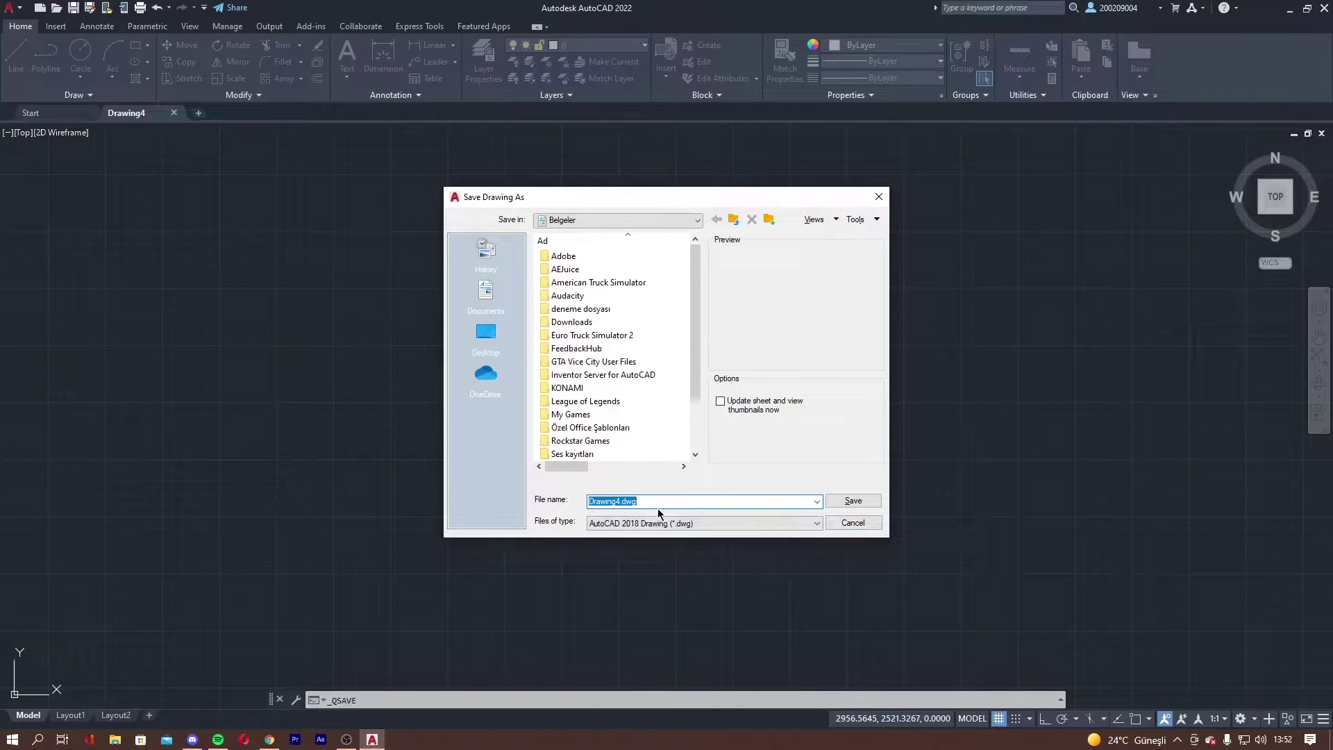
pyautogui.write('çizim projesi')
pyautogui.click(868, 526)
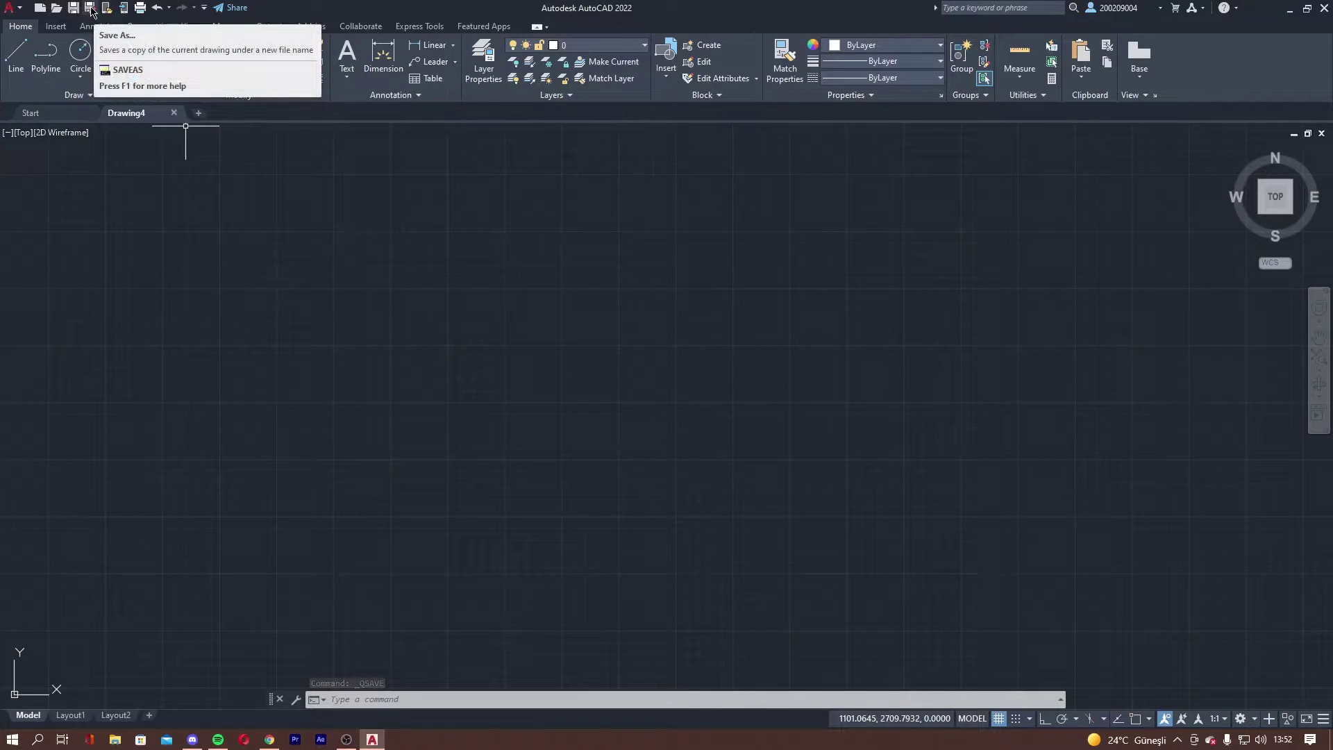
pyautogui.click(91, 8)
pyautogui.click(868, 173)
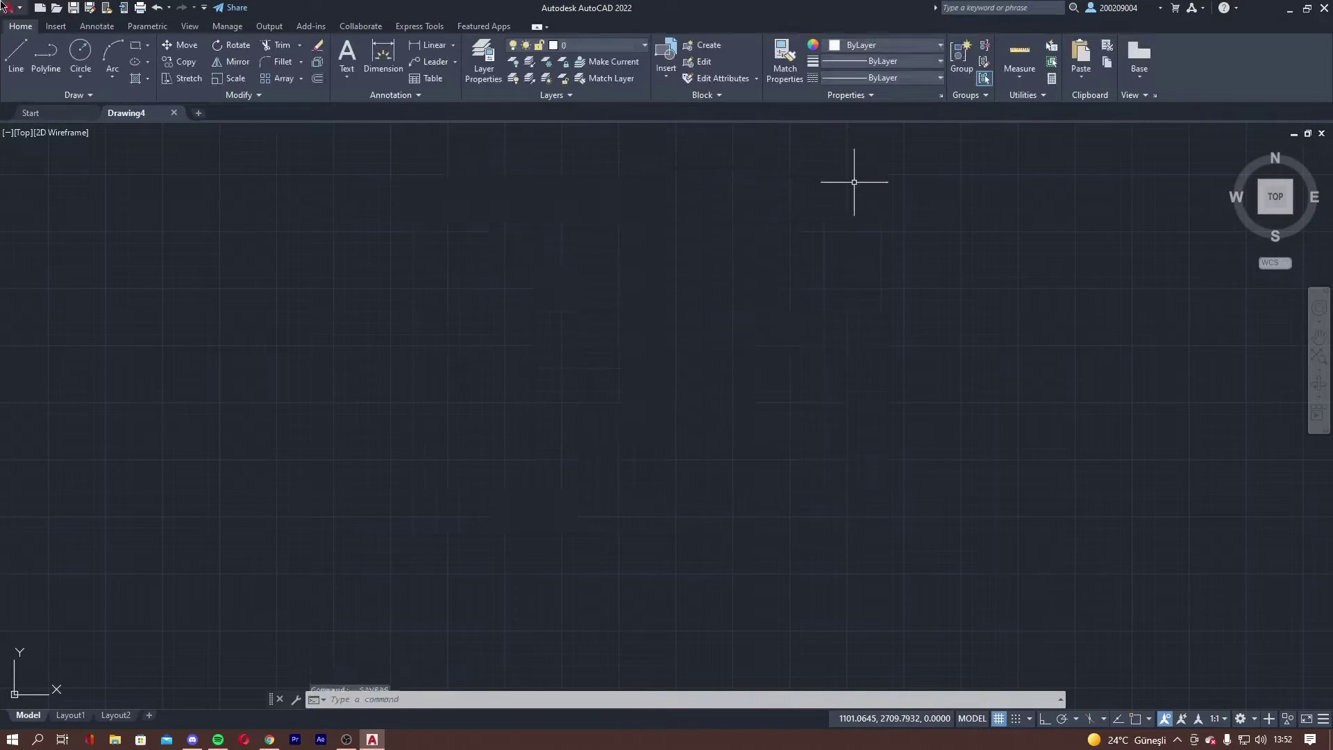
pyautogui.click(74, 8)
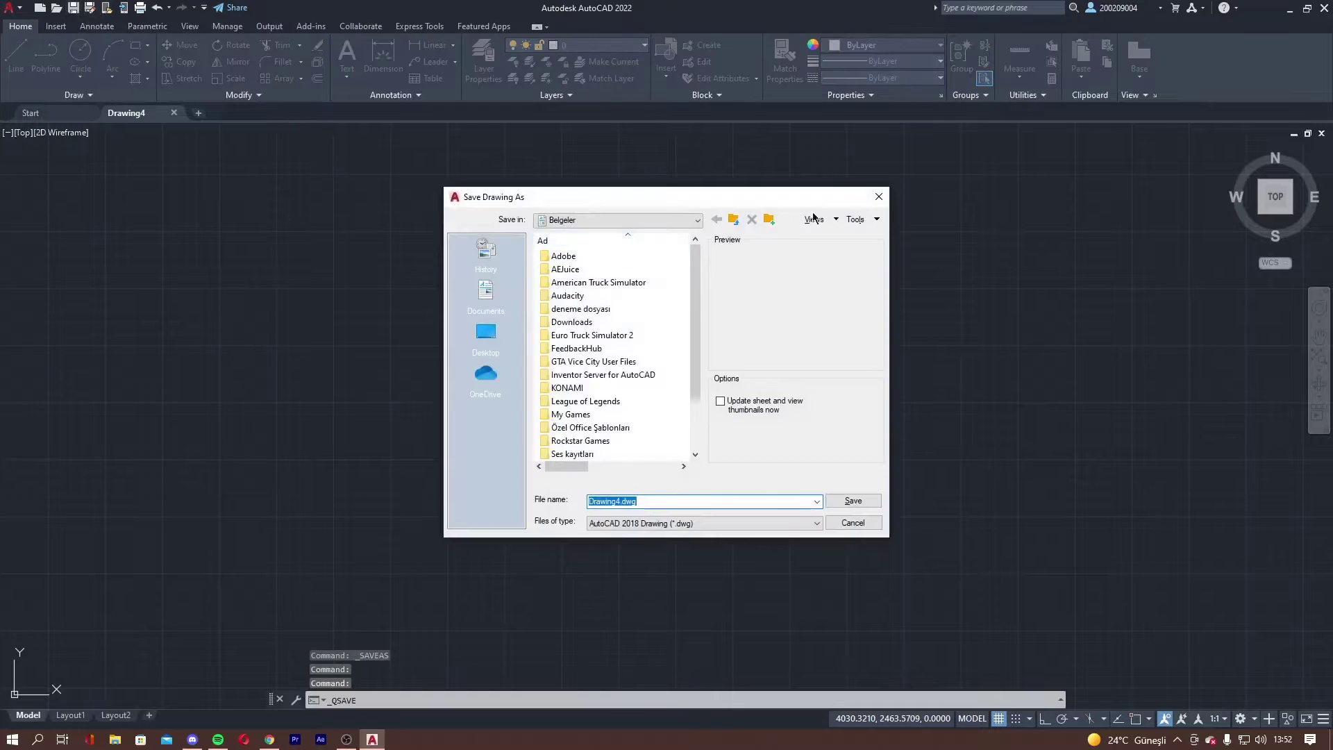
pyautogui.click(878, 197)
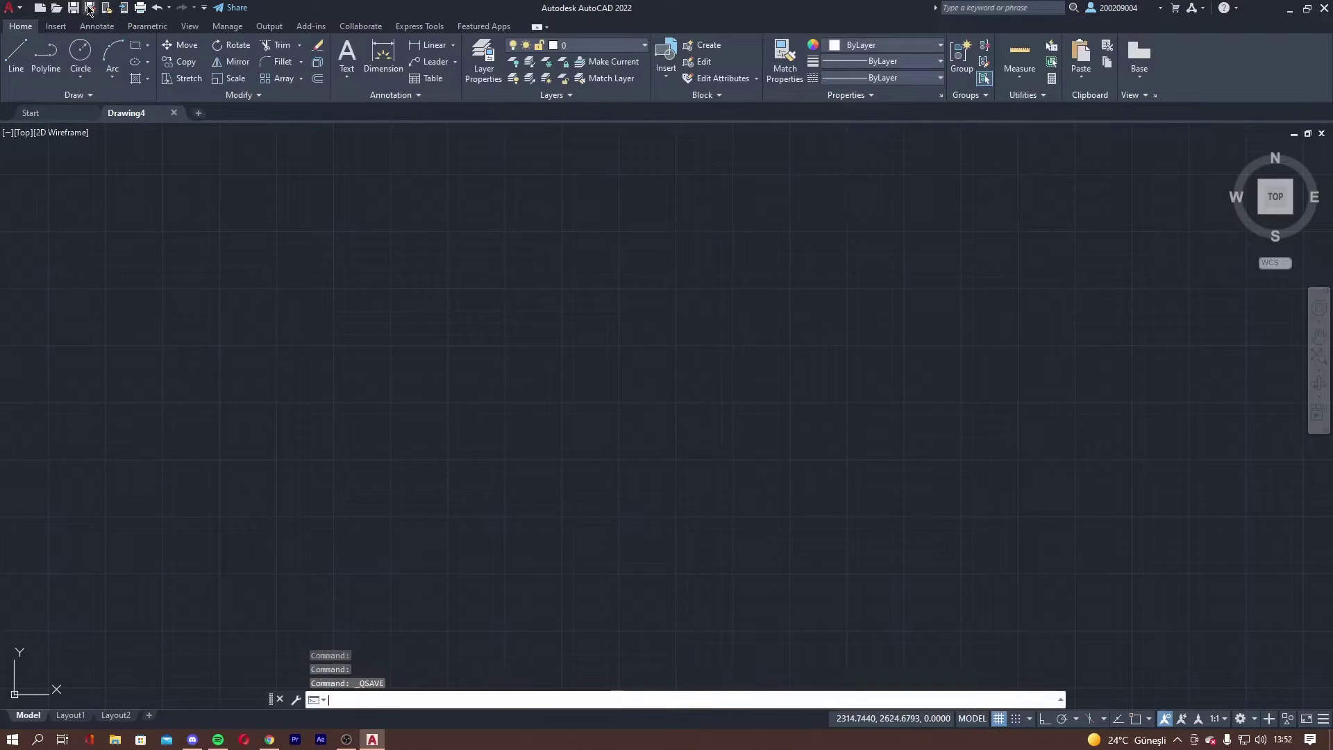
# Step: Save the drawing to the Desktop as çizim dosyası.dwg
pyautogui.click(89, 8)
pyautogui.click(484, 333)
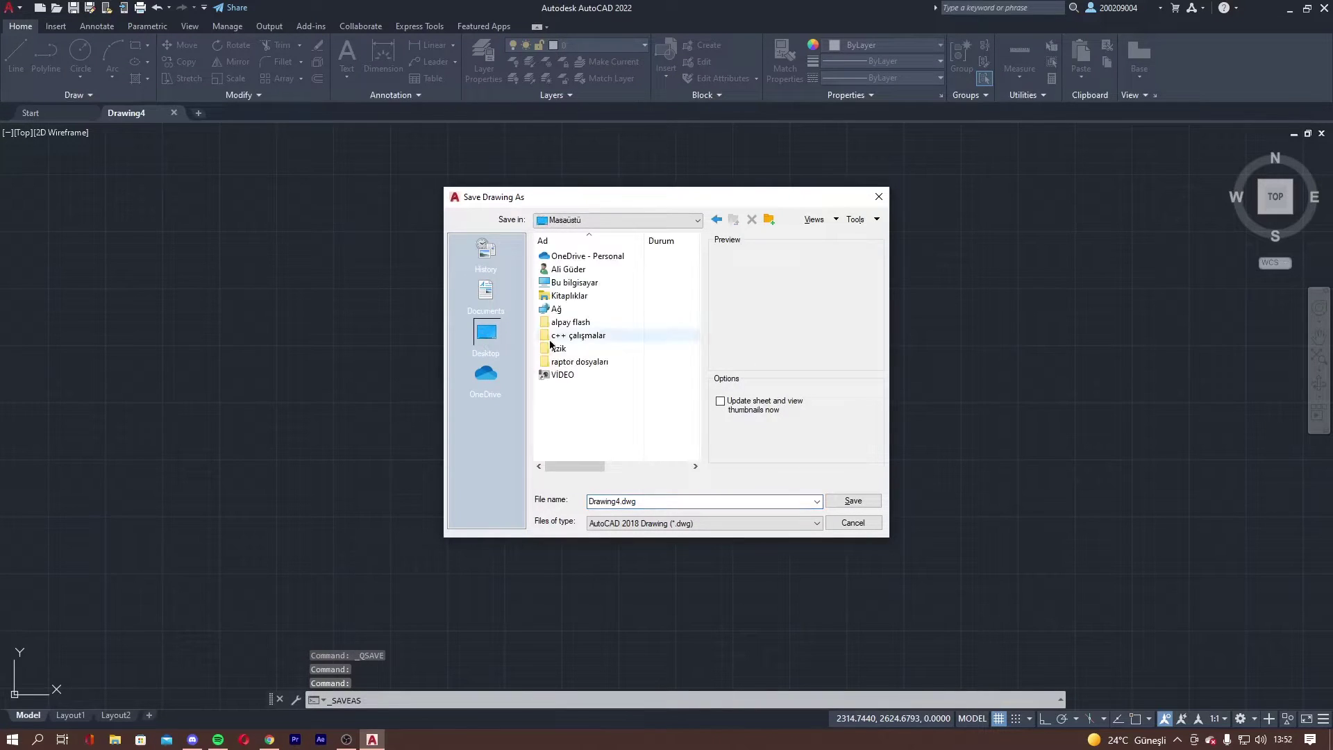
pyautogui.doubleClick(653, 503)
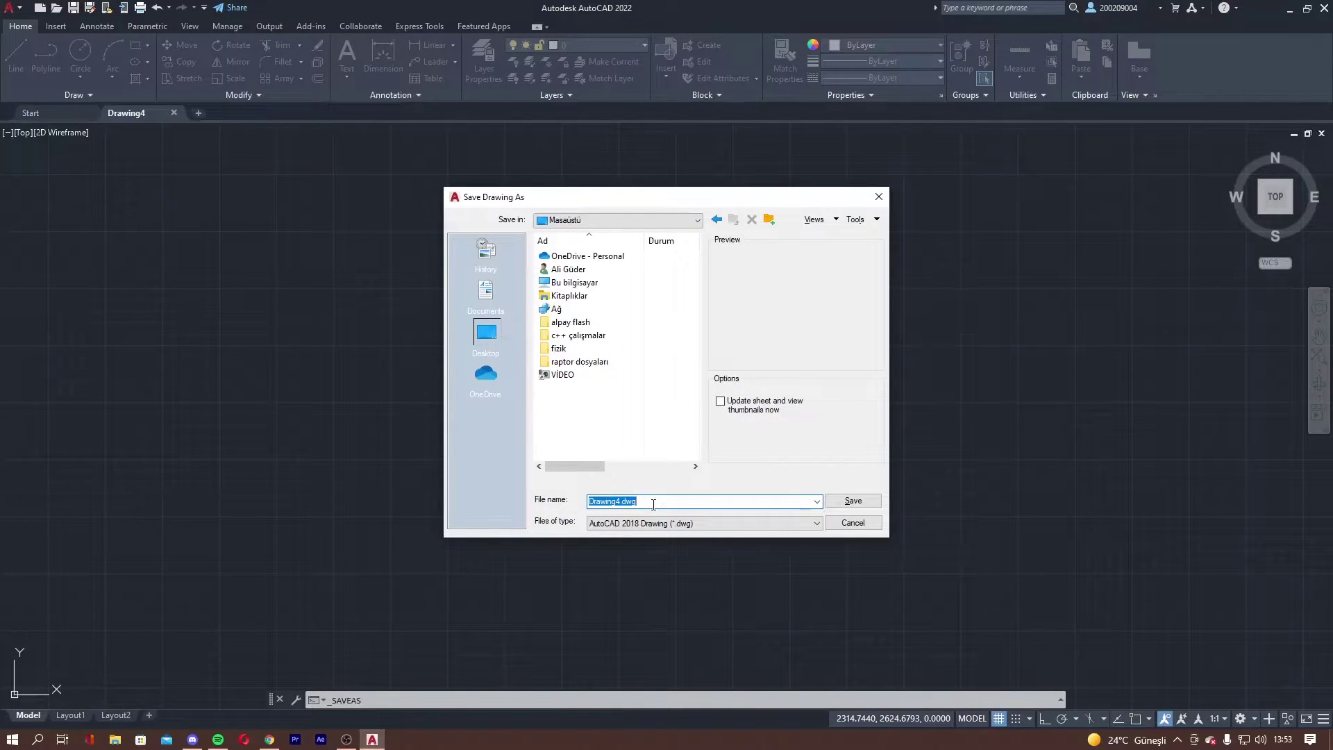
pyautogui.write('çizim dosyası')
pyautogui.press('Return')
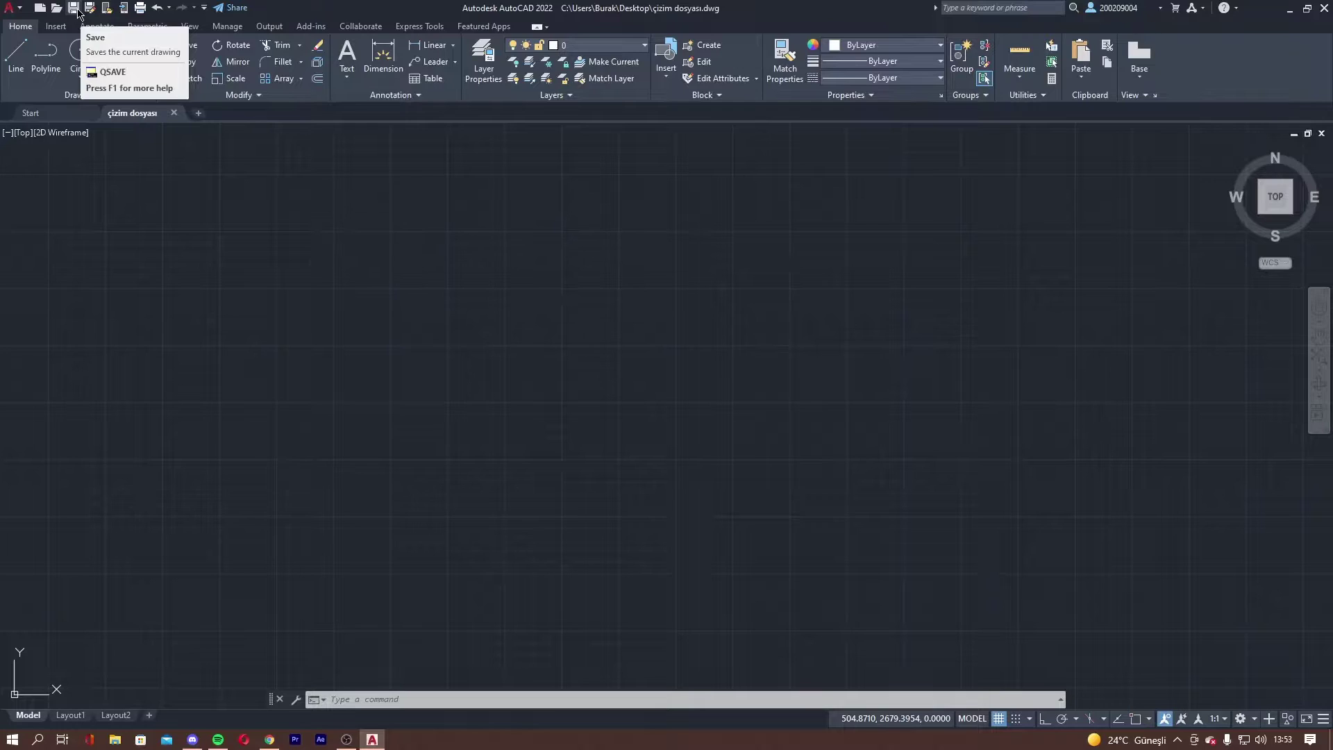
pyautogui.click(74, 8)
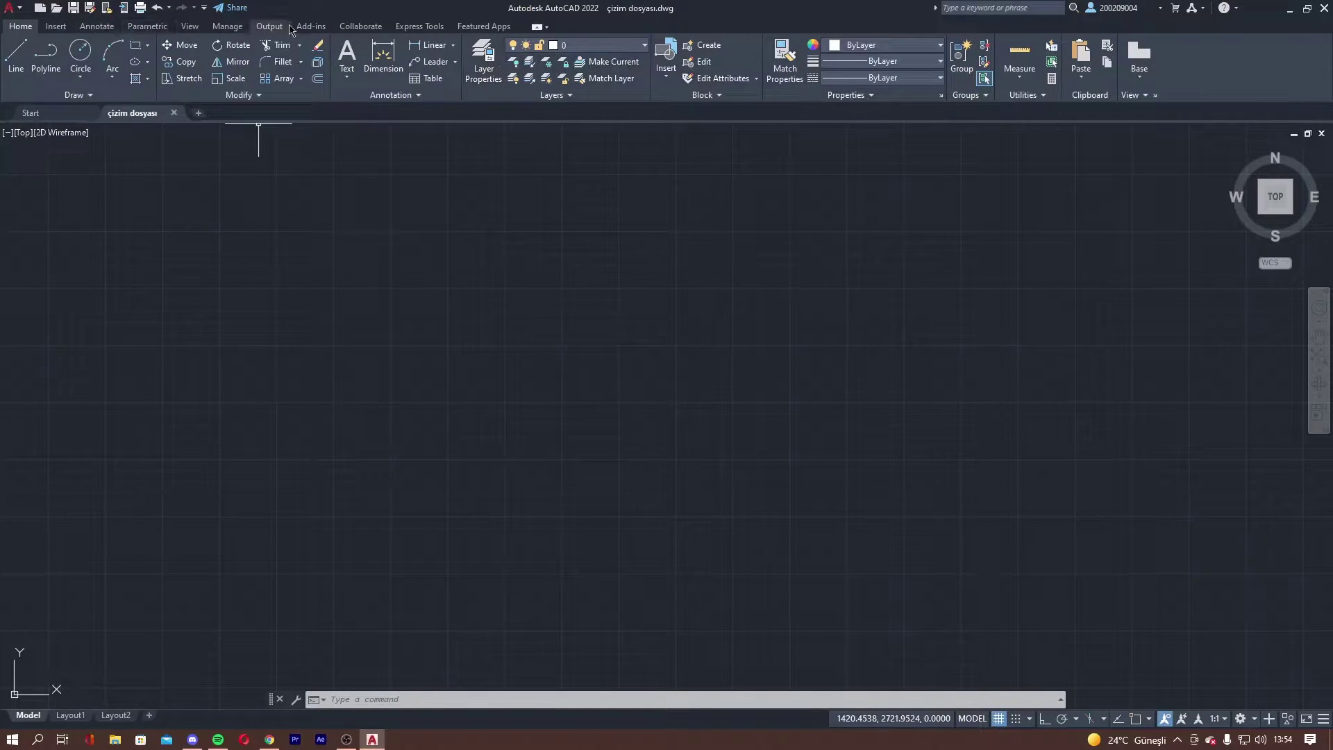
pyautogui.click(55, 26)
pyautogui.click(96, 26)
pyautogui.click(147, 26)
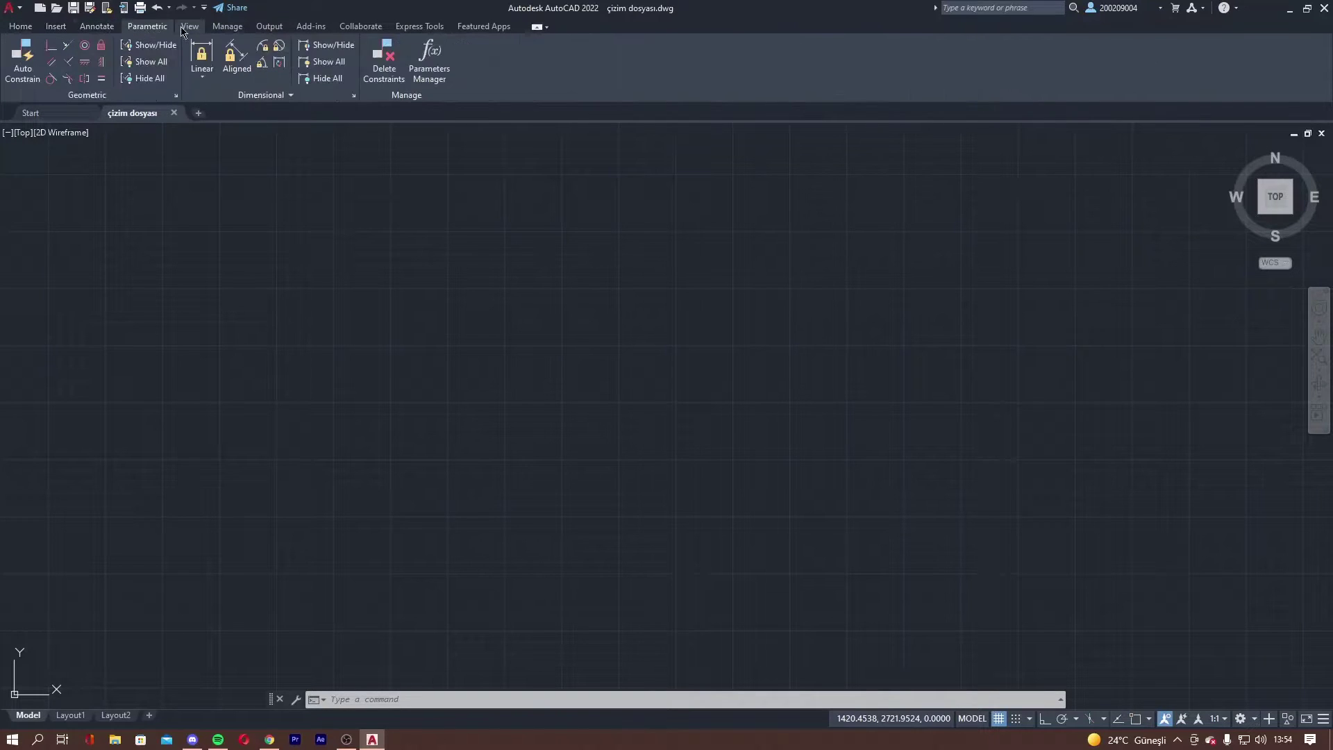
pyautogui.click(190, 25)
pyautogui.click(269, 26)
pyautogui.click(310, 26)
pyautogui.click(360, 26)
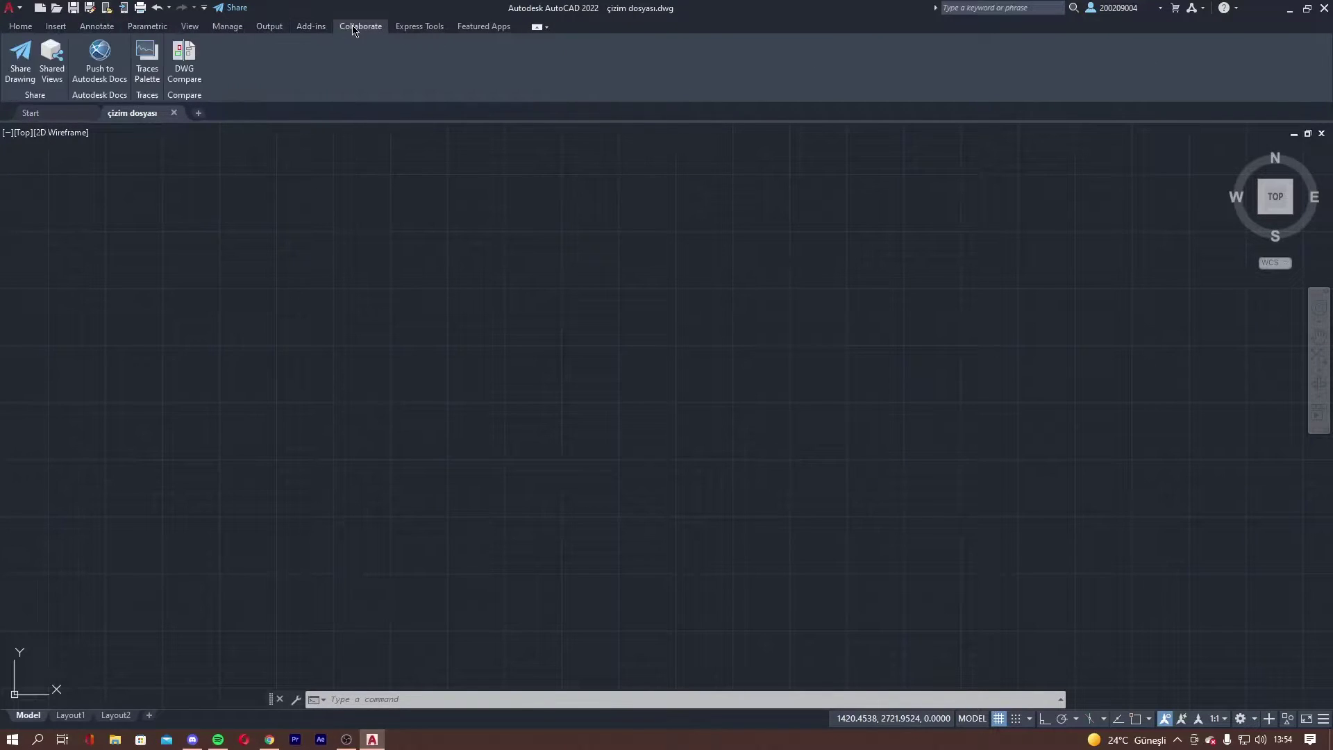
pyautogui.click(411, 27)
pyautogui.click(484, 25)
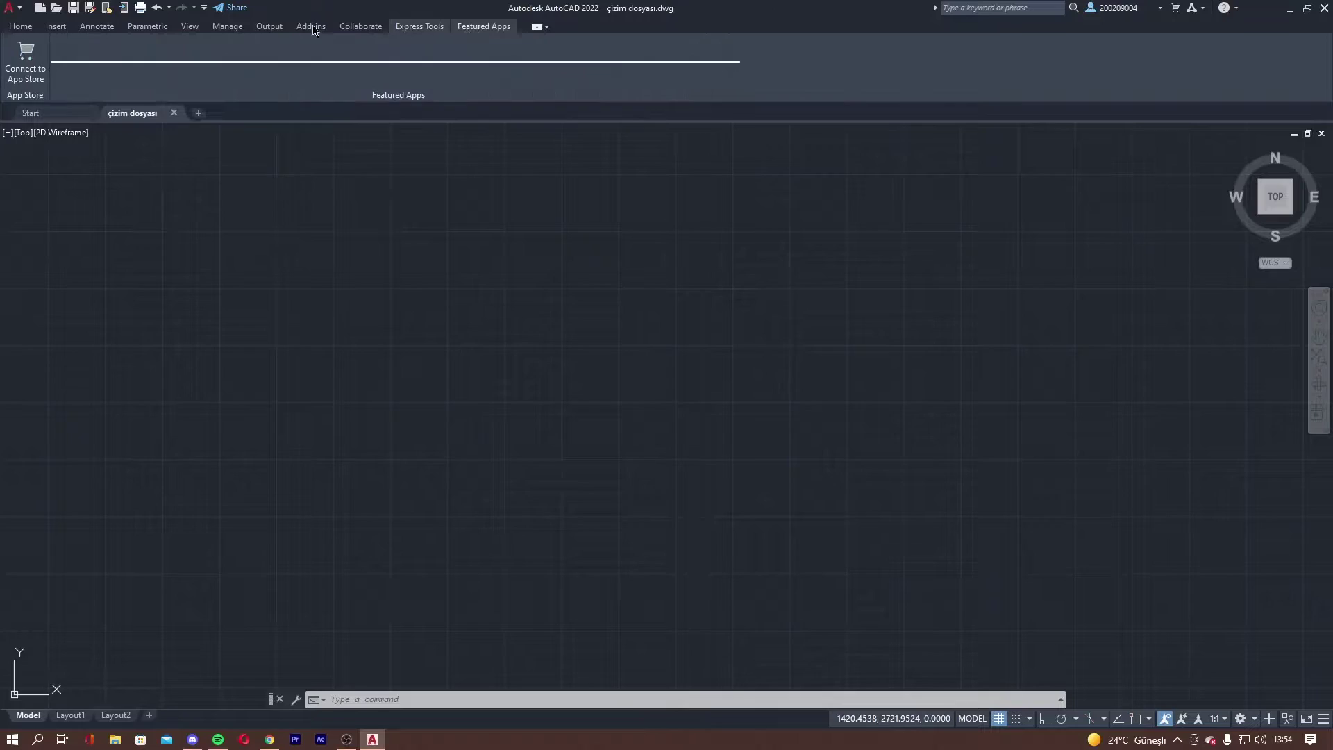
pyautogui.click(20, 27)
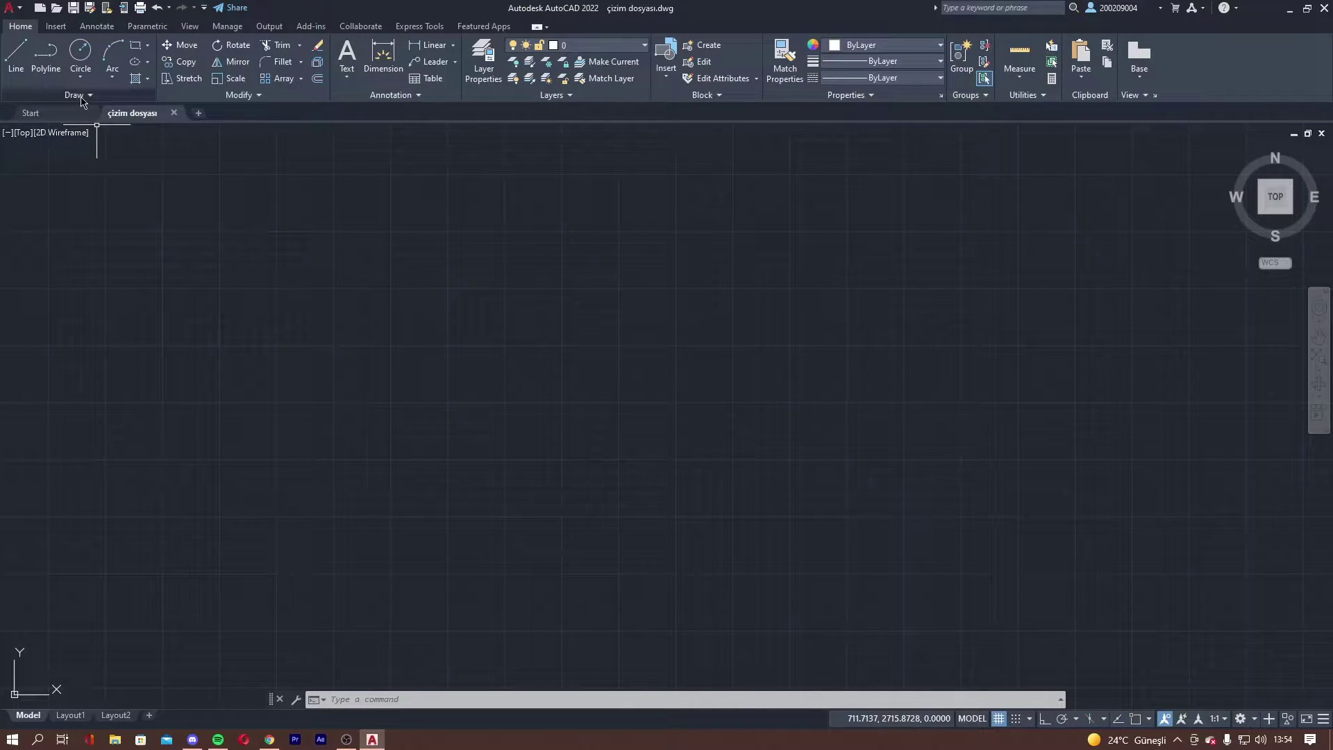
pyautogui.click(81, 98)
pyautogui.click(3, 62)
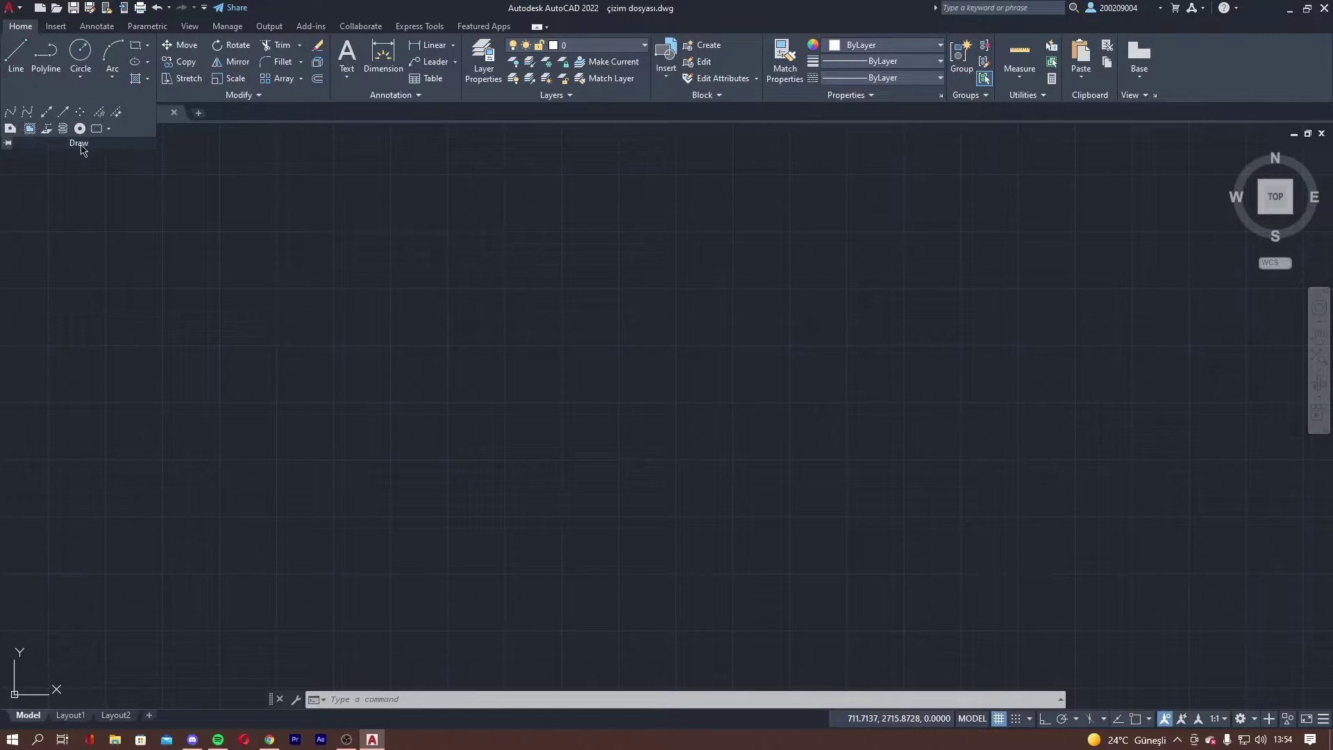
pyautogui.press('Escape')
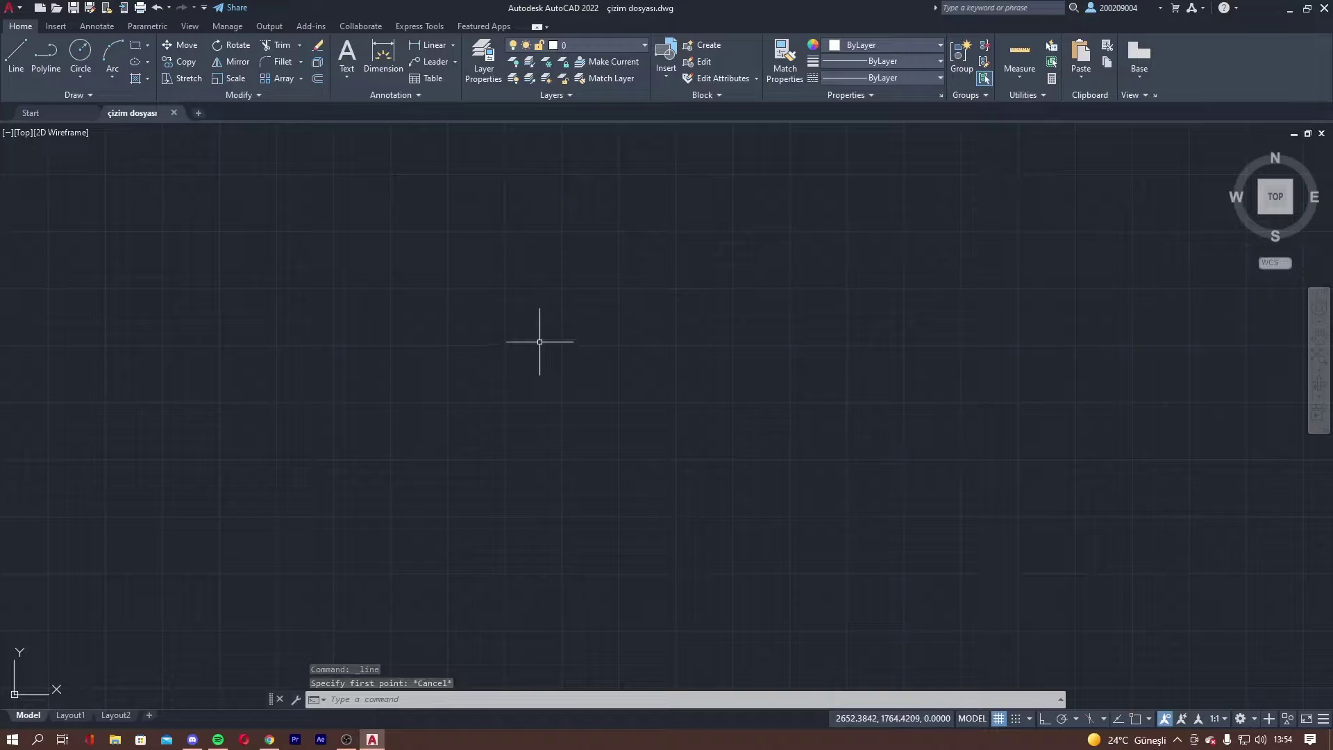
pyautogui.scroll(-5, 537, 334)
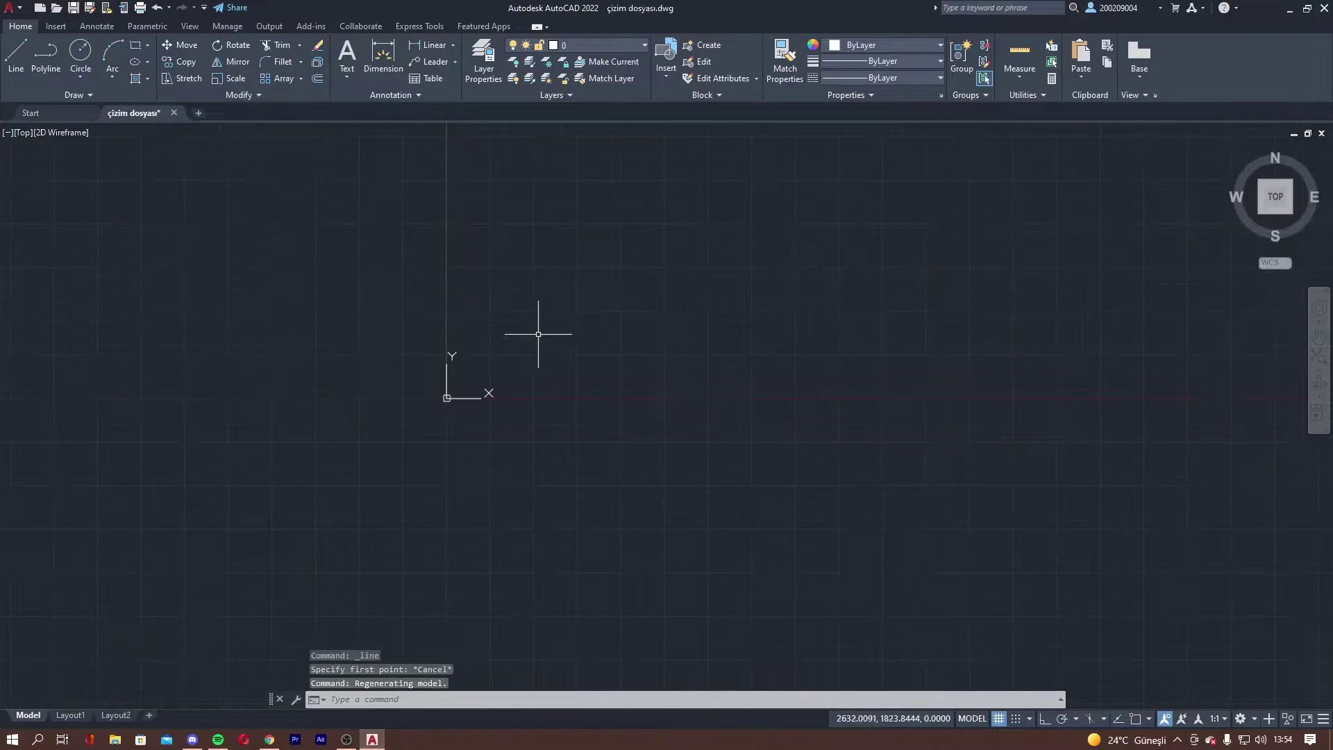
pyautogui.scroll(3, 538, 334)
pyautogui.scroll(-1, 538, 334)
pyautogui.scroll(-6, 538, 334)
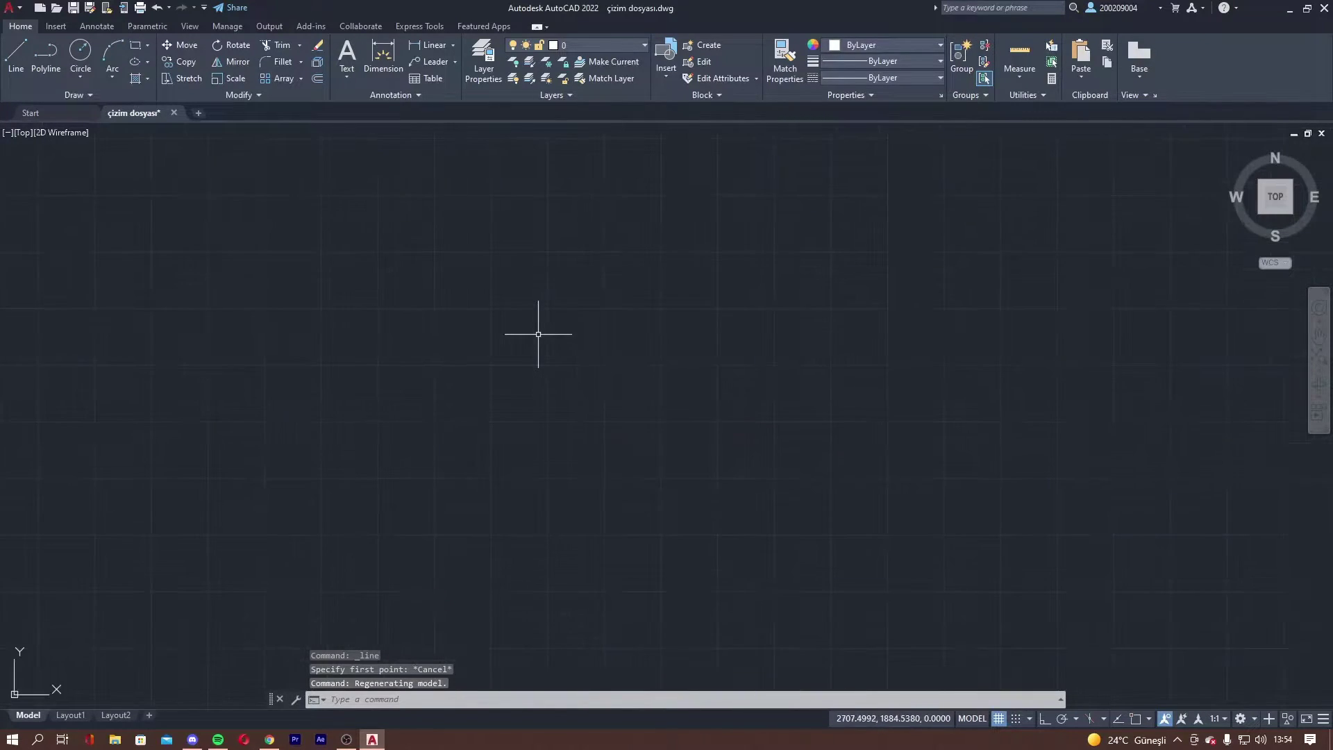
pyautogui.scroll(2, 538, 334)
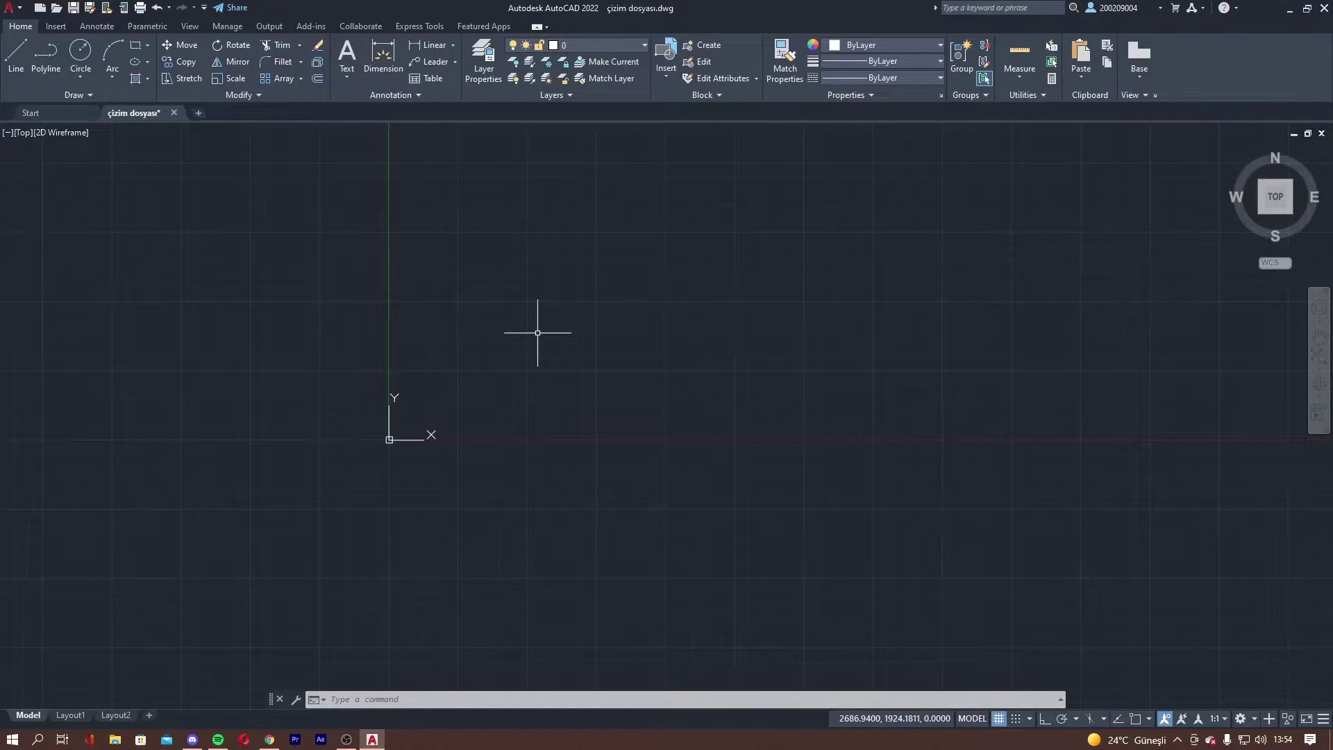
pyautogui.scroll(-4, 548, 336)
pyautogui.scroll(6, 541, 349)
pyautogui.scroll(-2, 527, 348)
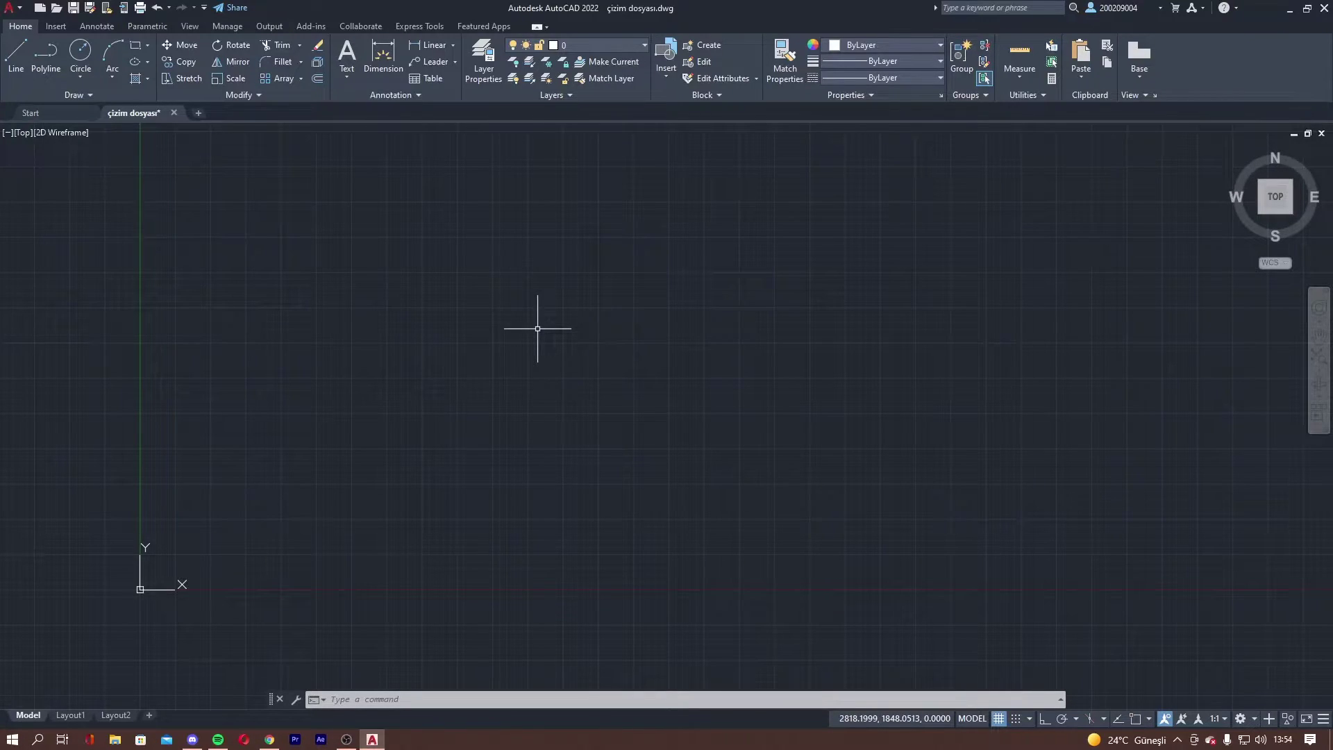
pyautogui.moveTo(537, 328)
pyautogui.mouseDown(button='middle')
pyautogui.moveTo(291, 330)
pyautogui.moveTo(678, 348)
pyautogui.moveTo(389, 331)
pyautogui.moveTo(562, 321)
pyautogui.moveTo(351, 336)
pyautogui.moveTo(576, 348)
pyautogui.moveTo(519, 354)
pyautogui.moveTo(283, 323)
pyautogui.moveTo(719, 342)
pyautogui.moveTo(616, 345)
pyautogui.moveTo(291, 298)
pyautogui.moveTo(217, 301)
pyautogui.mouseUp(button='middle')
pyautogui.scroll(3, 524, 351)
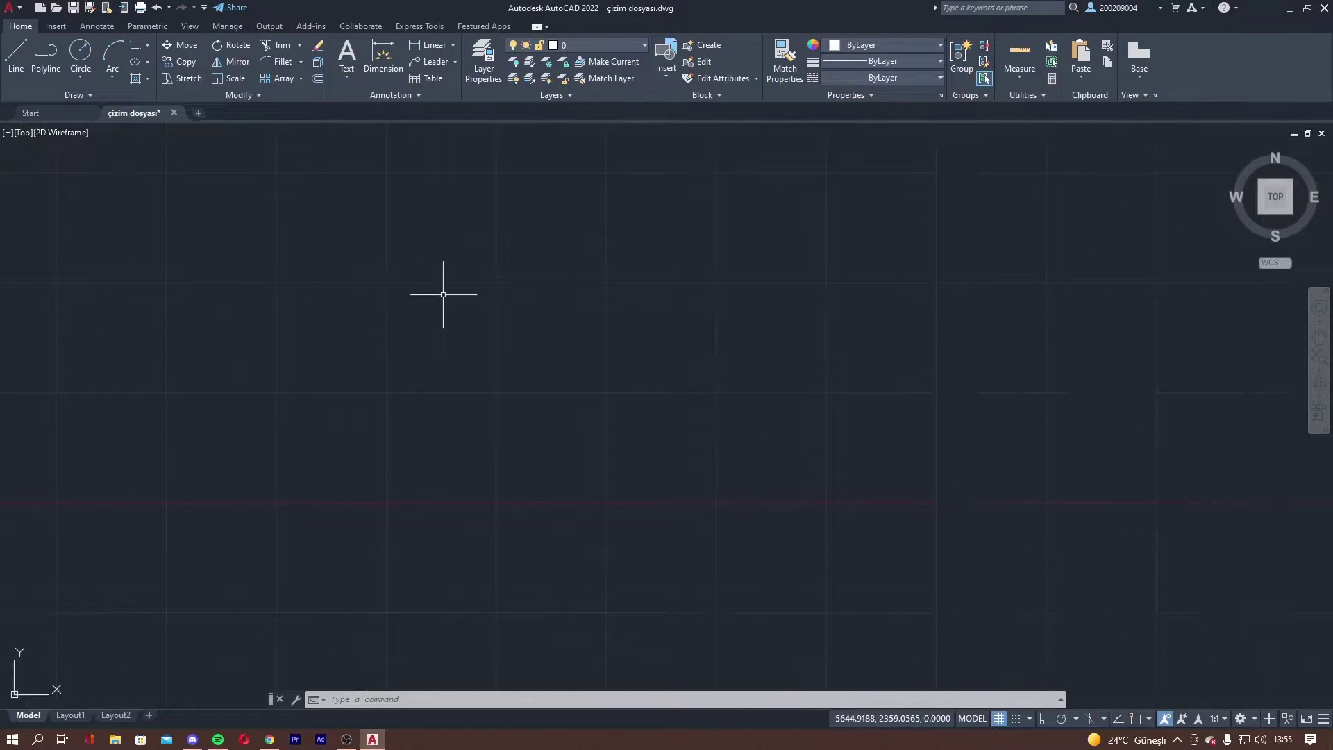
pyautogui.moveTo(321, 303)
pyautogui.mouseDown(button='middle')
pyautogui.moveTo(589, 423)
pyautogui.moveTo(526, 276)
pyautogui.mouseUp(button='middle')
pyautogui.click(526, 277)
pyautogui.press('Escape')
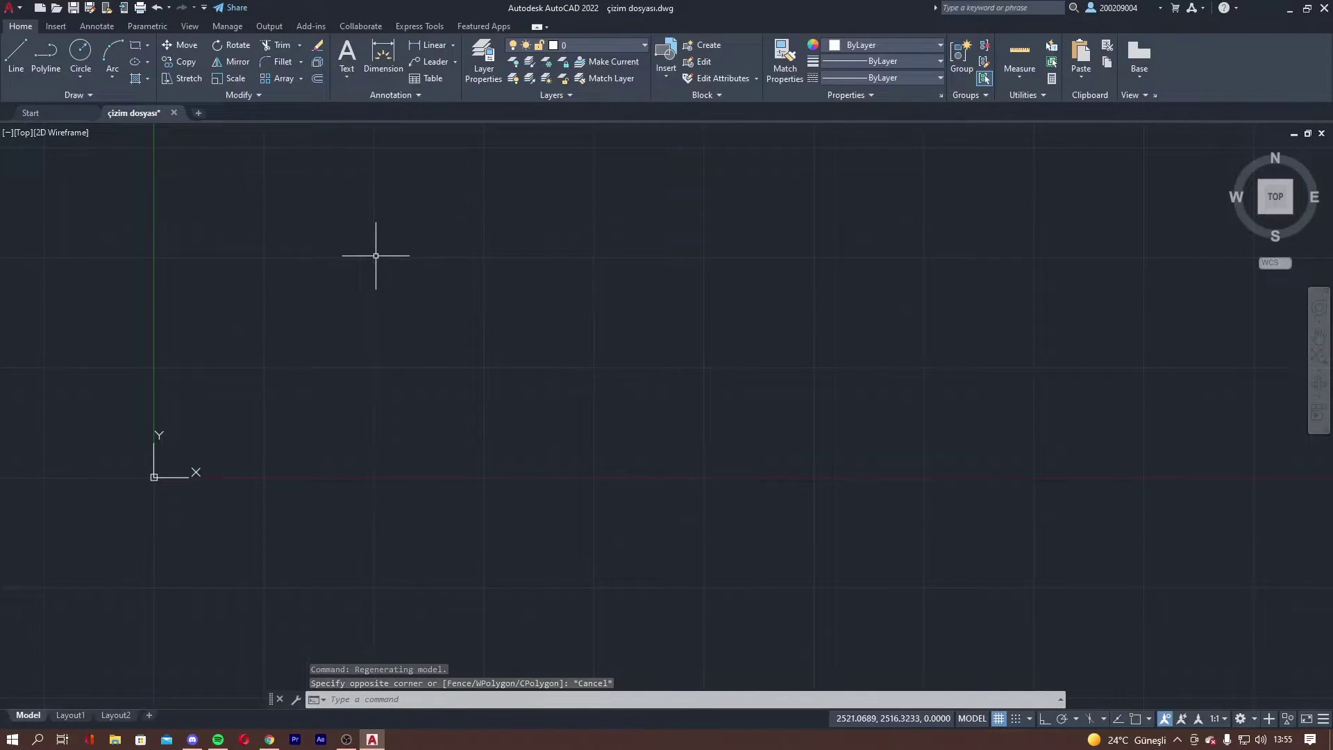
pyautogui.click(408, 255)
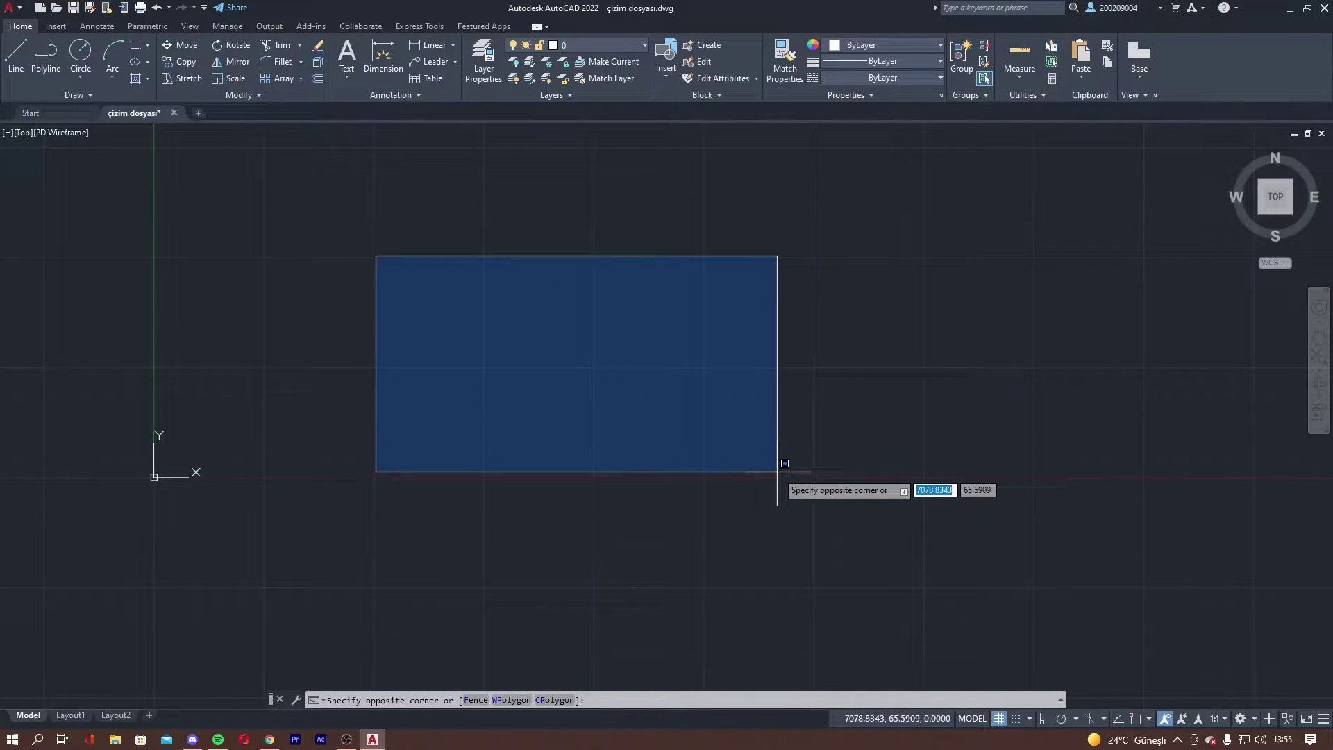
pyautogui.click(777, 471)
pyautogui.moveTo(415, 258)
pyautogui.mouseDown()
pyautogui.moveTo(724, 245)
pyautogui.moveTo(664, 392)
pyautogui.moveTo(735, 215)
pyautogui.moveTo(648, 173)
pyautogui.moveTo(425, 169)
pyautogui.moveTo(423, 203)
pyautogui.mouseUp()
pyautogui.rightClick(473, 224)
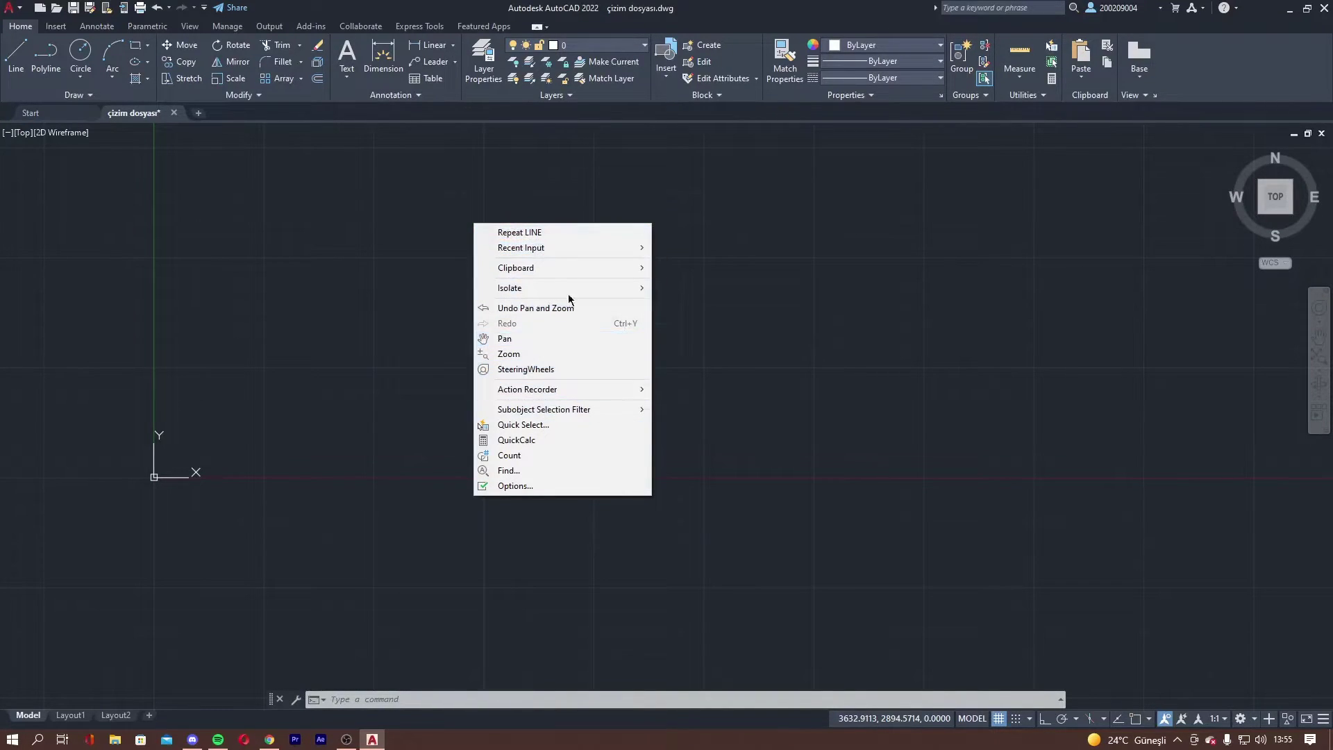
pyautogui.click(550, 345)
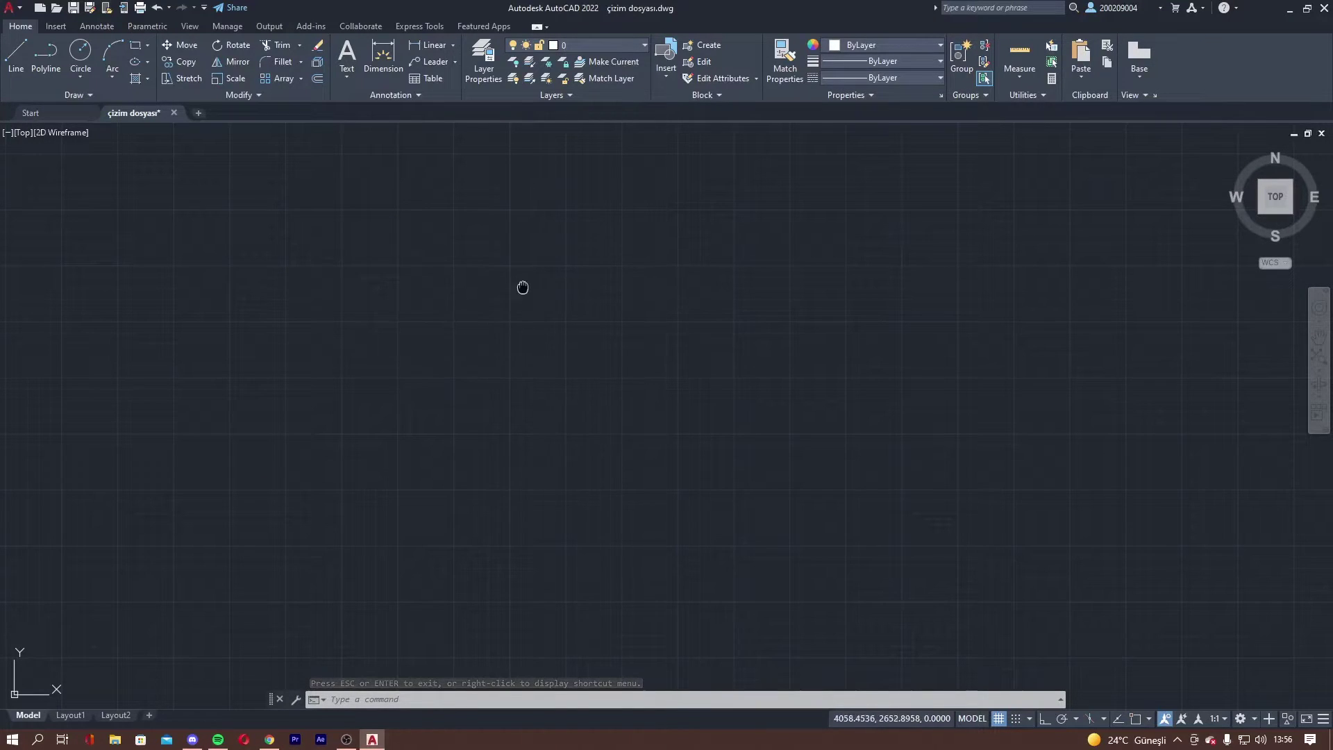
pyautogui.moveTo(521, 289)
pyautogui.mouseDown()
pyautogui.moveTo(690, 277)
pyautogui.moveTo(539, 223)
pyautogui.mouseUp()
pyautogui.press('Escape')
pyautogui.scroll(-2, 545, 302)
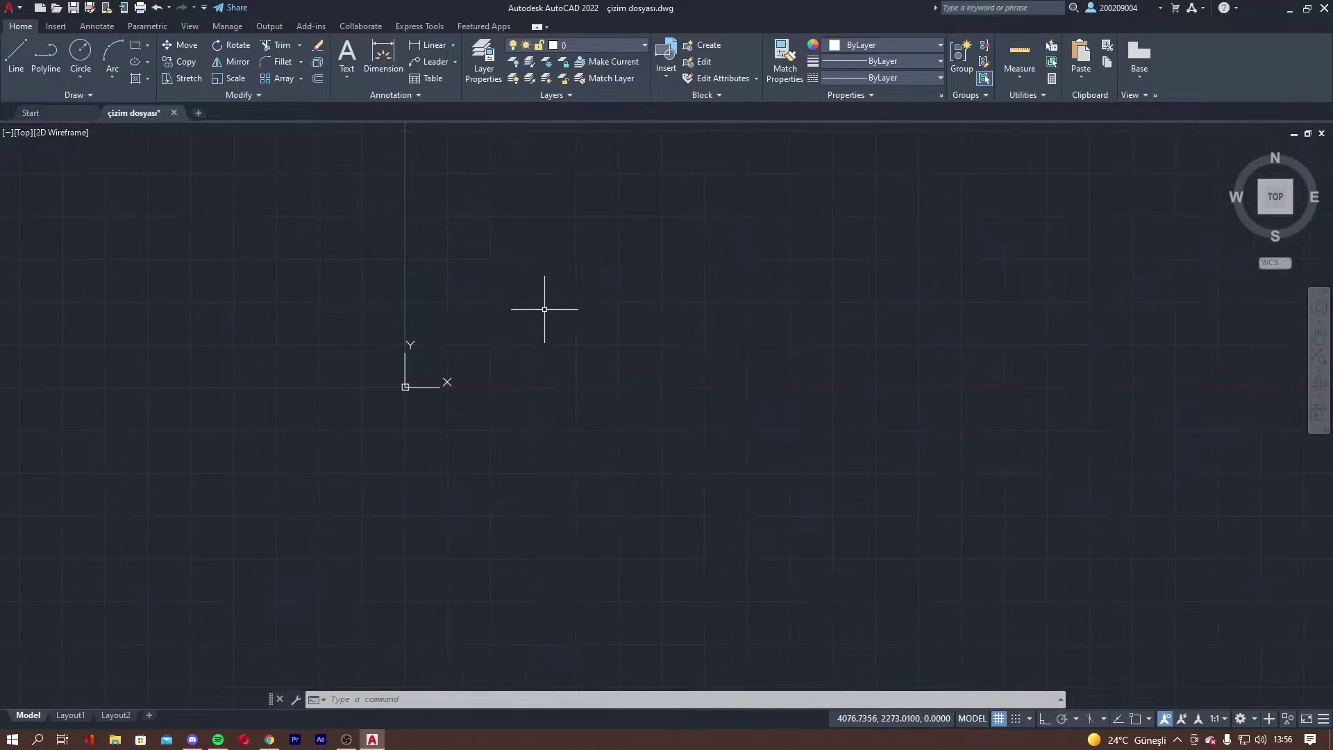
pyautogui.scroll(2, 547, 306)
pyautogui.scroll(-2, 547, 306)
pyautogui.scroll(2, 546, 308)
pyautogui.scroll(-1, 527, 302)
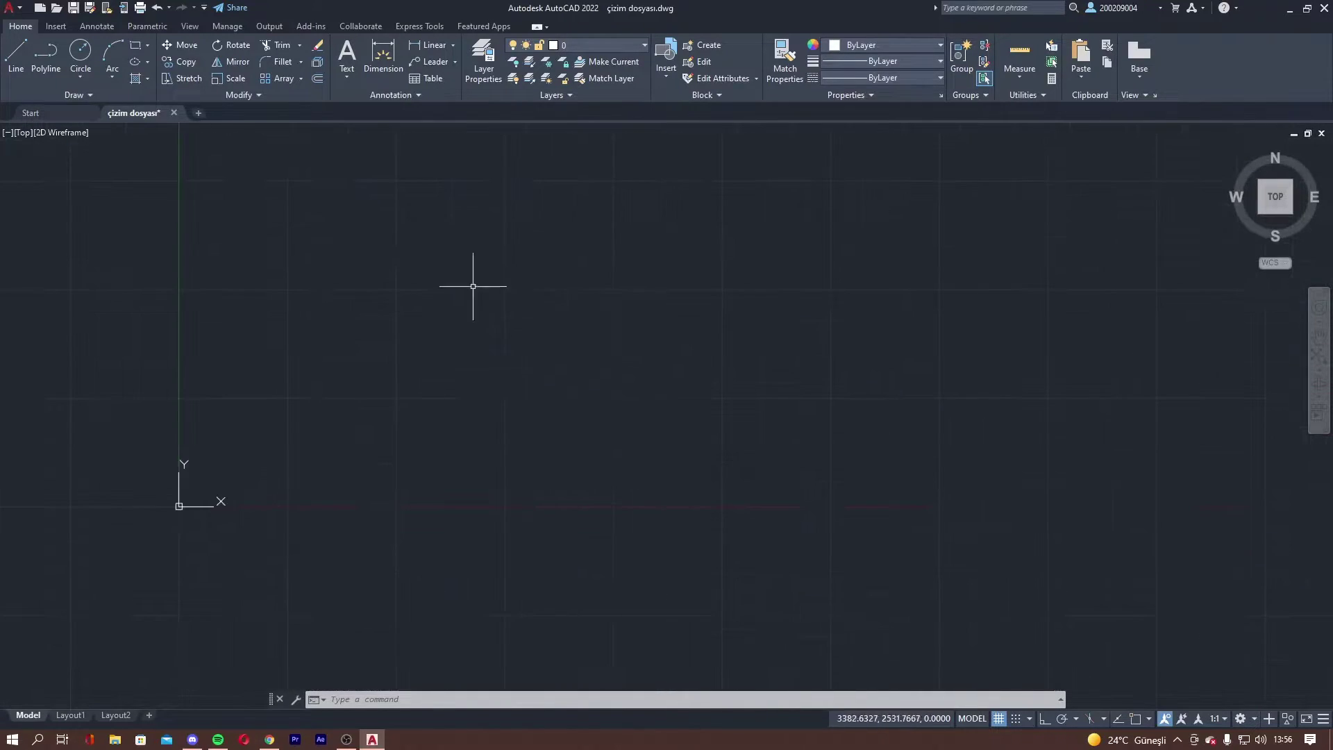
# Step: Draw a single line 500 units long at 45 degrees, then cancel the command
pyautogui.click(13, 63)
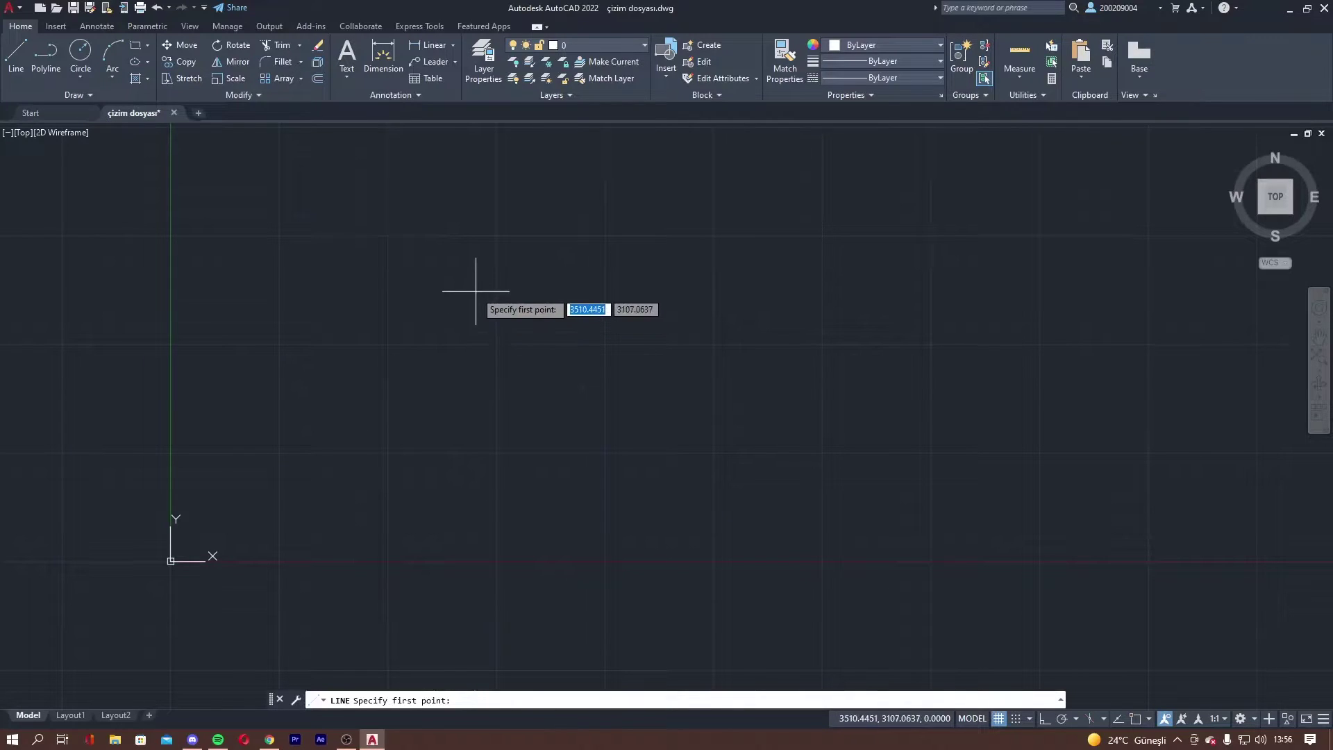
pyautogui.click(497, 344)
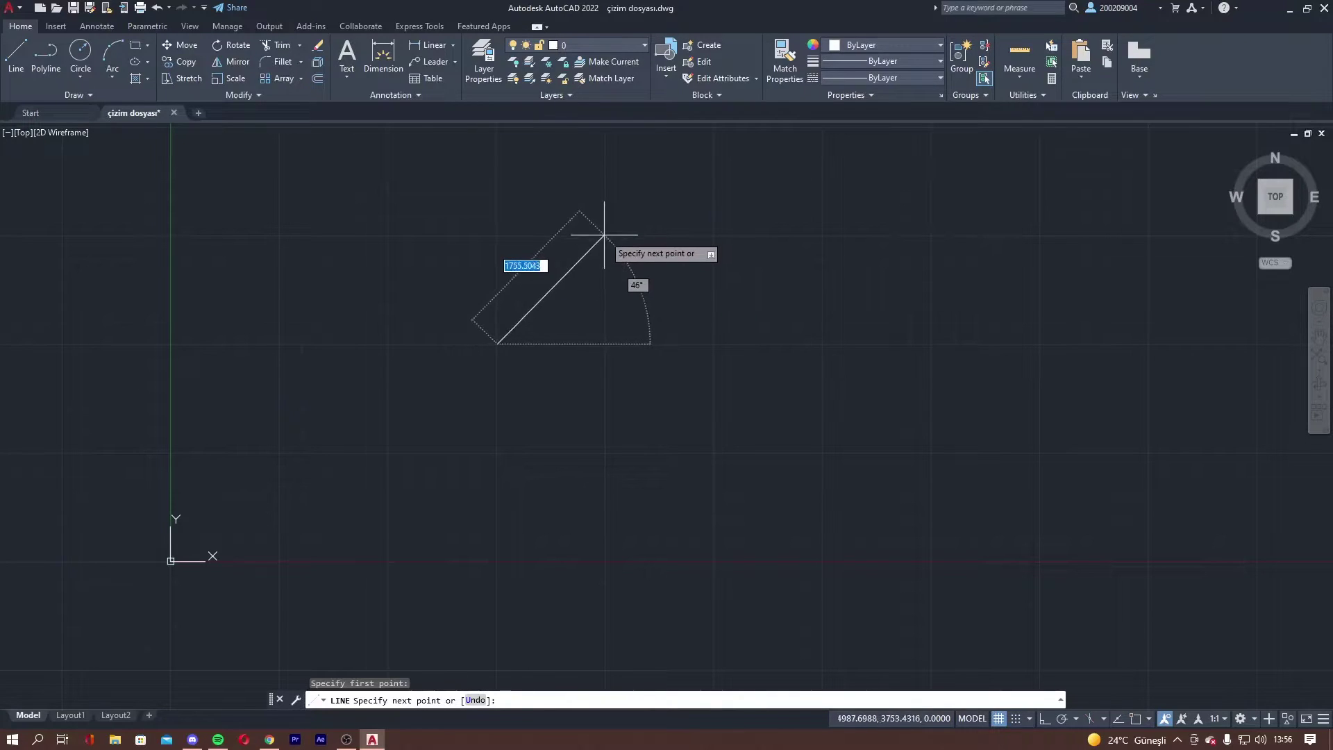
pyautogui.scroll(3, 601, 245)
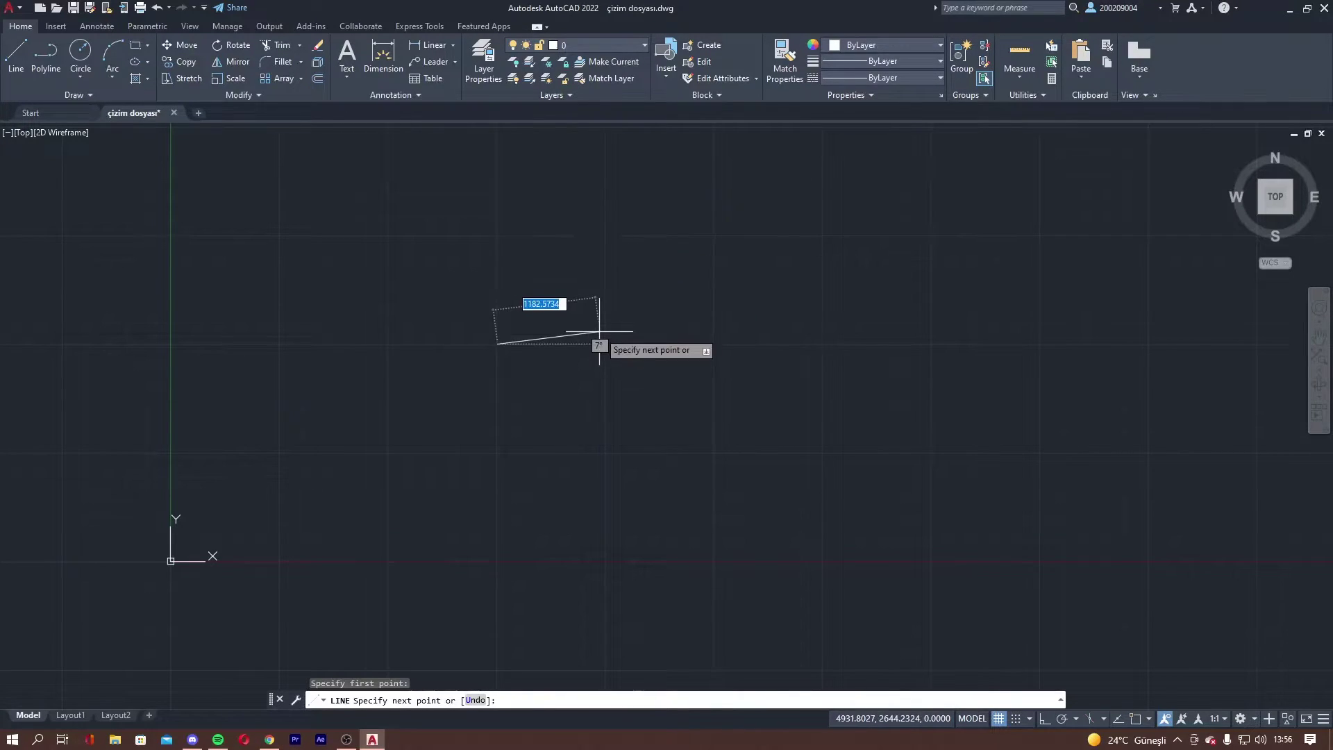
pyautogui.moveTo(590, 363)
pyautogui.mouseDown(button='middle')
pyautogui.moveTo(424, 329)
pyautogui.moveTo(620, 327)
pyautogui.mouseUp(button='middle')
pyautogui.write('500')
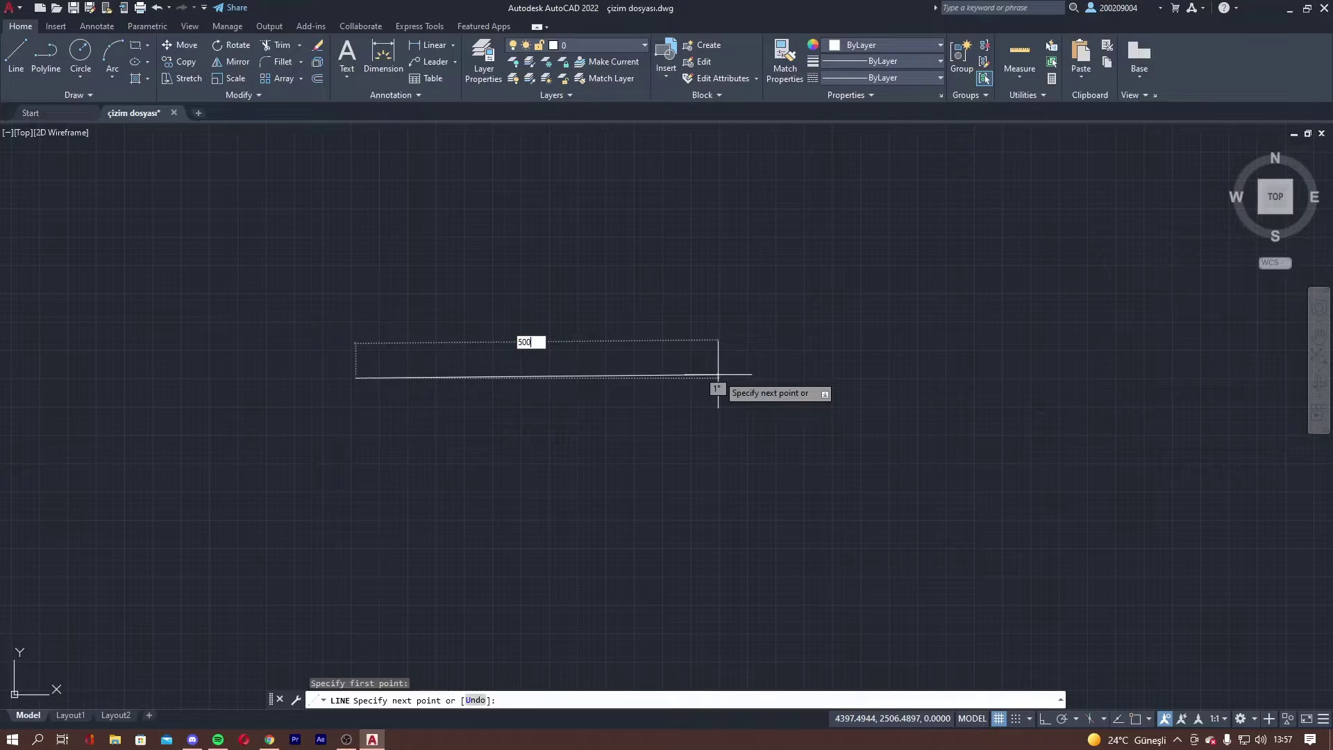
pyautogui.press('Tab')
pyautogui.write('45')
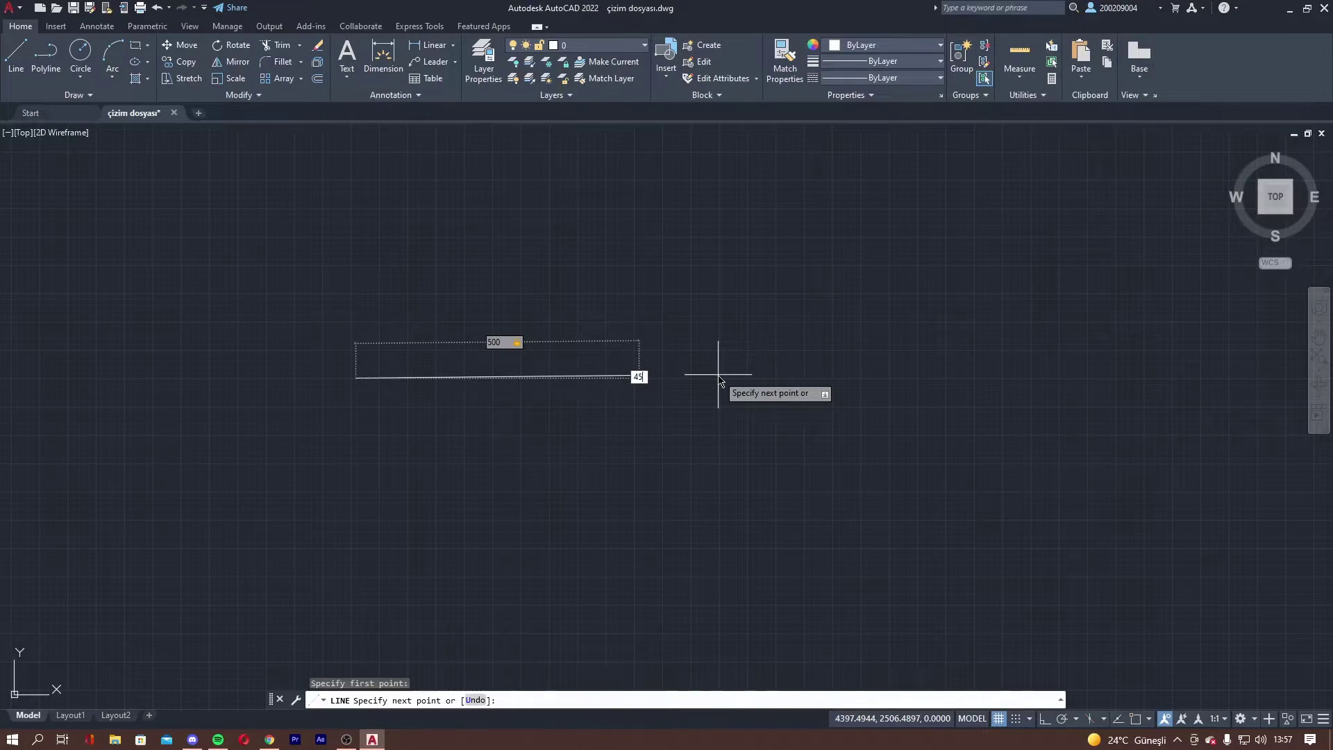
pyautogui.press('Return')
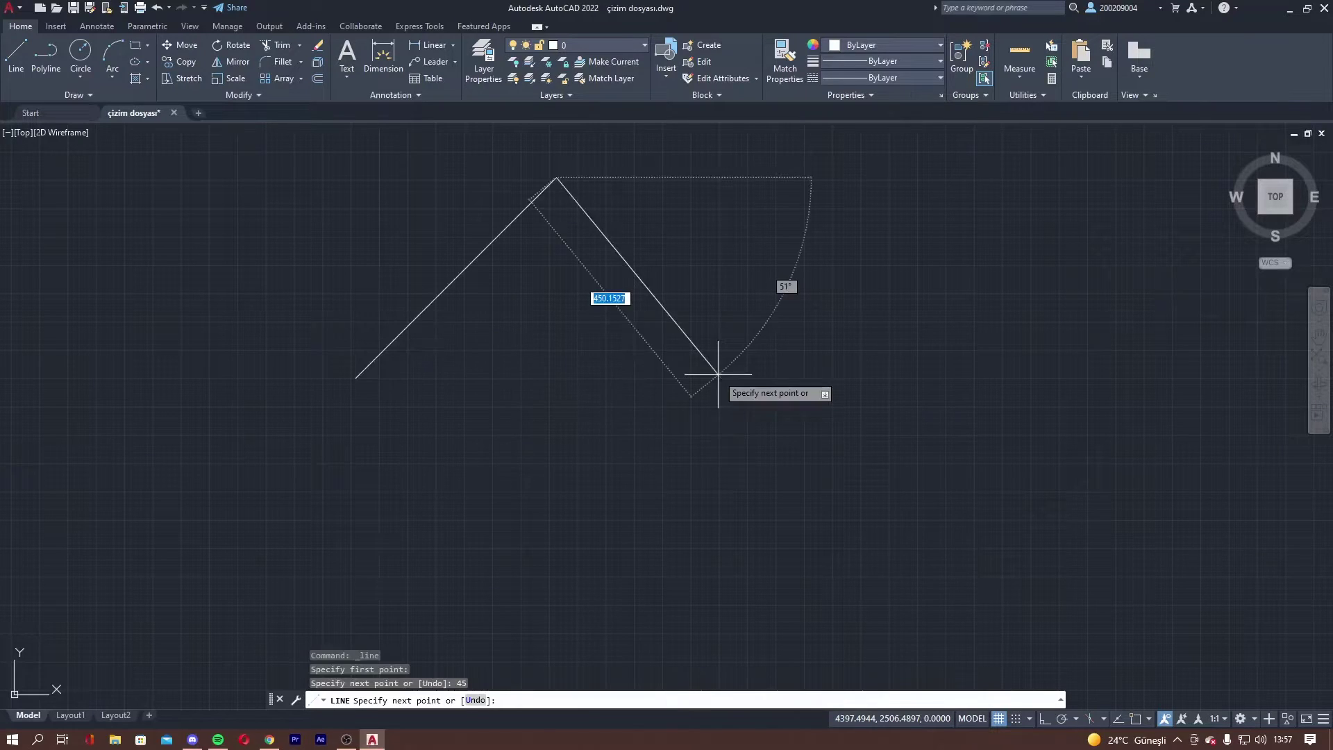
pyautogui.rightClick(729, 308)
pyautogui.click(764, 333)
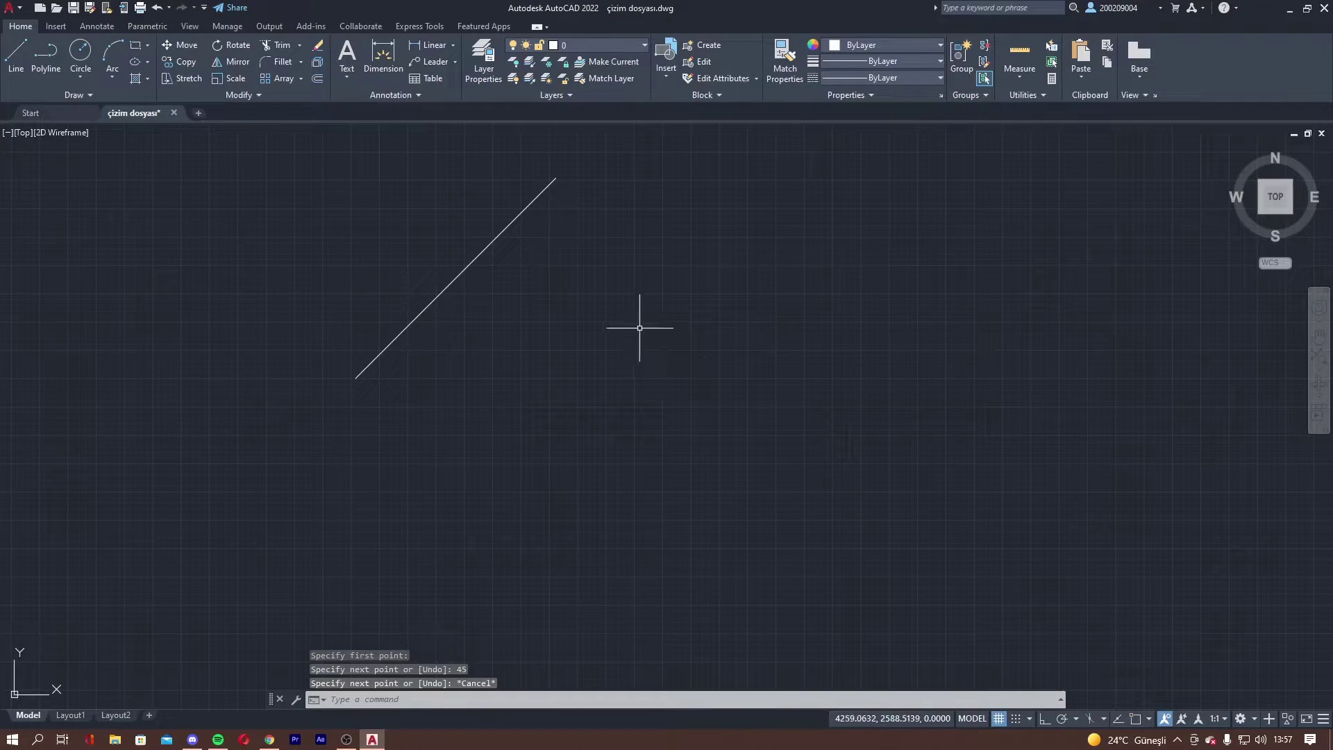
# Step: Measure the diagonal line's length, then start and cancel a second line
pyautogui.moveTo(618, 298); pyautogui.dragTo(609, 341, button='middle')
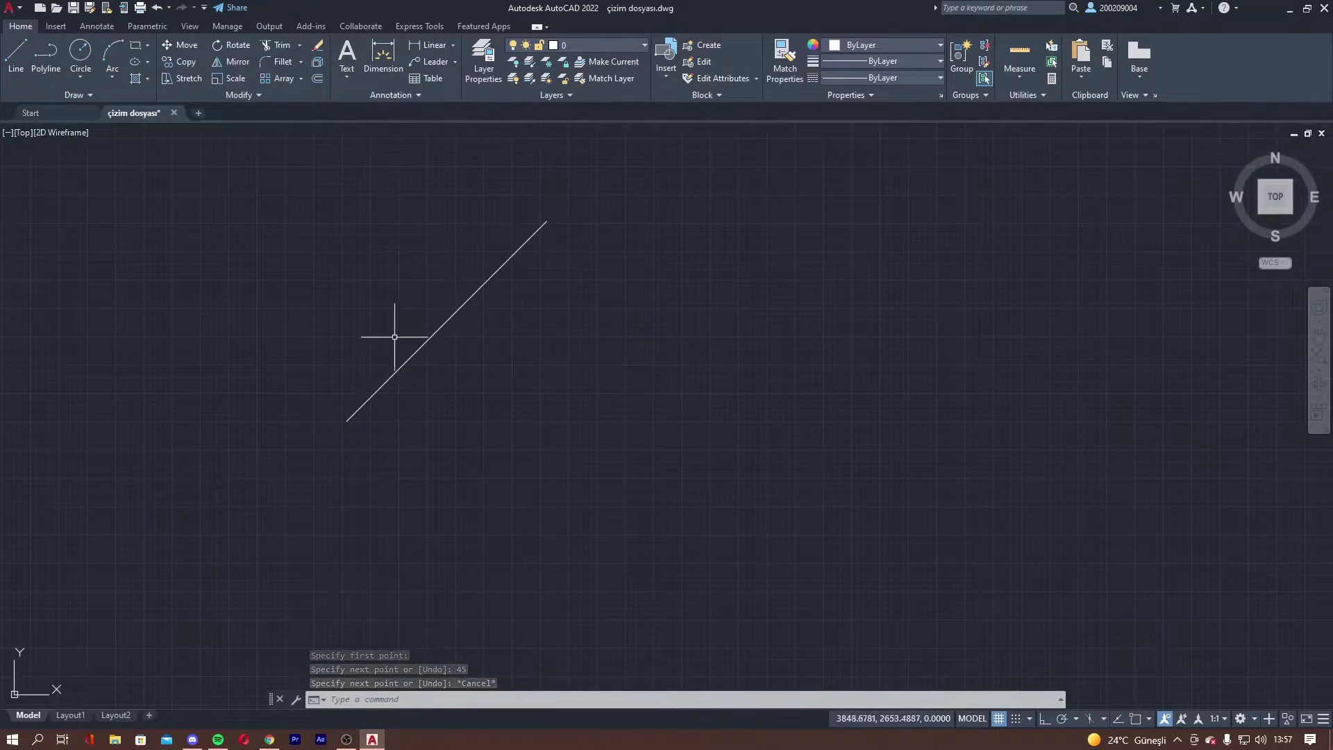
pyautogui.click(1033, 54)
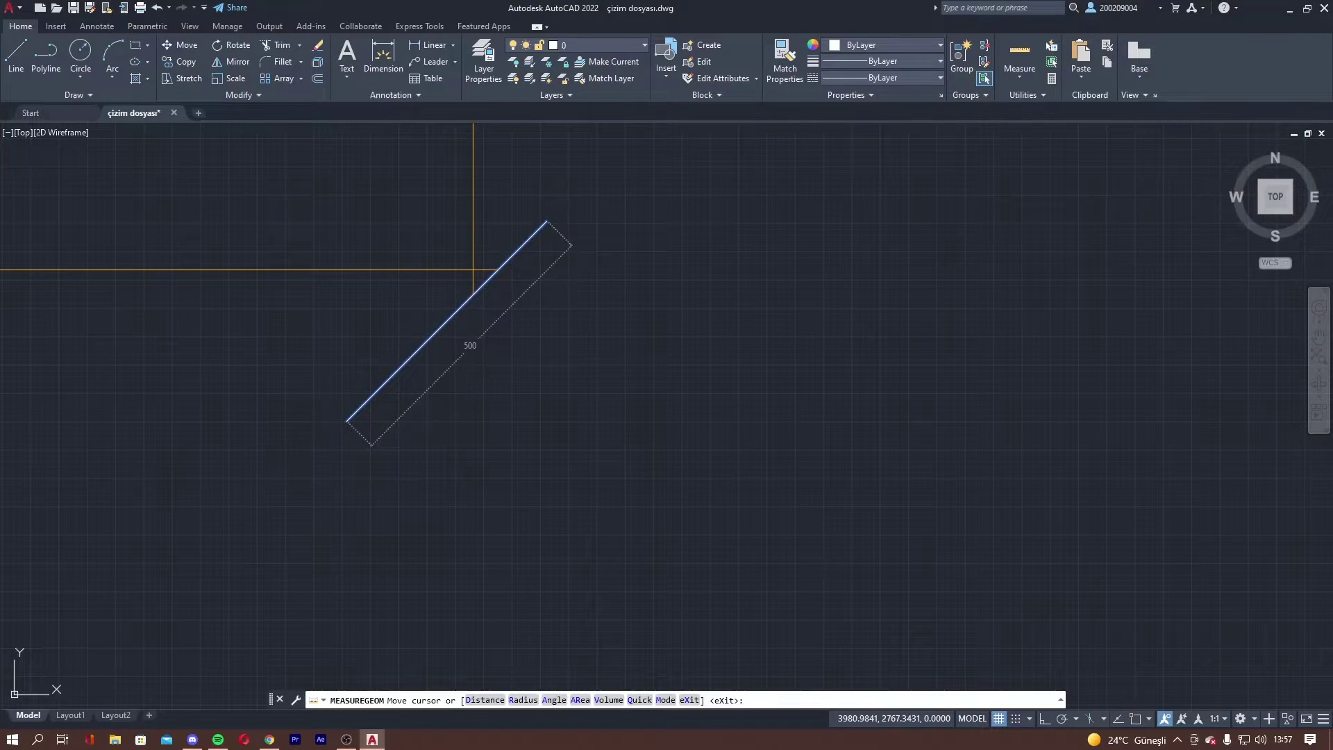
pyautogui.press('Escape')
pyautogui.write('l')
pyautogui.press('Return')
pyautogui.click(568, 422)
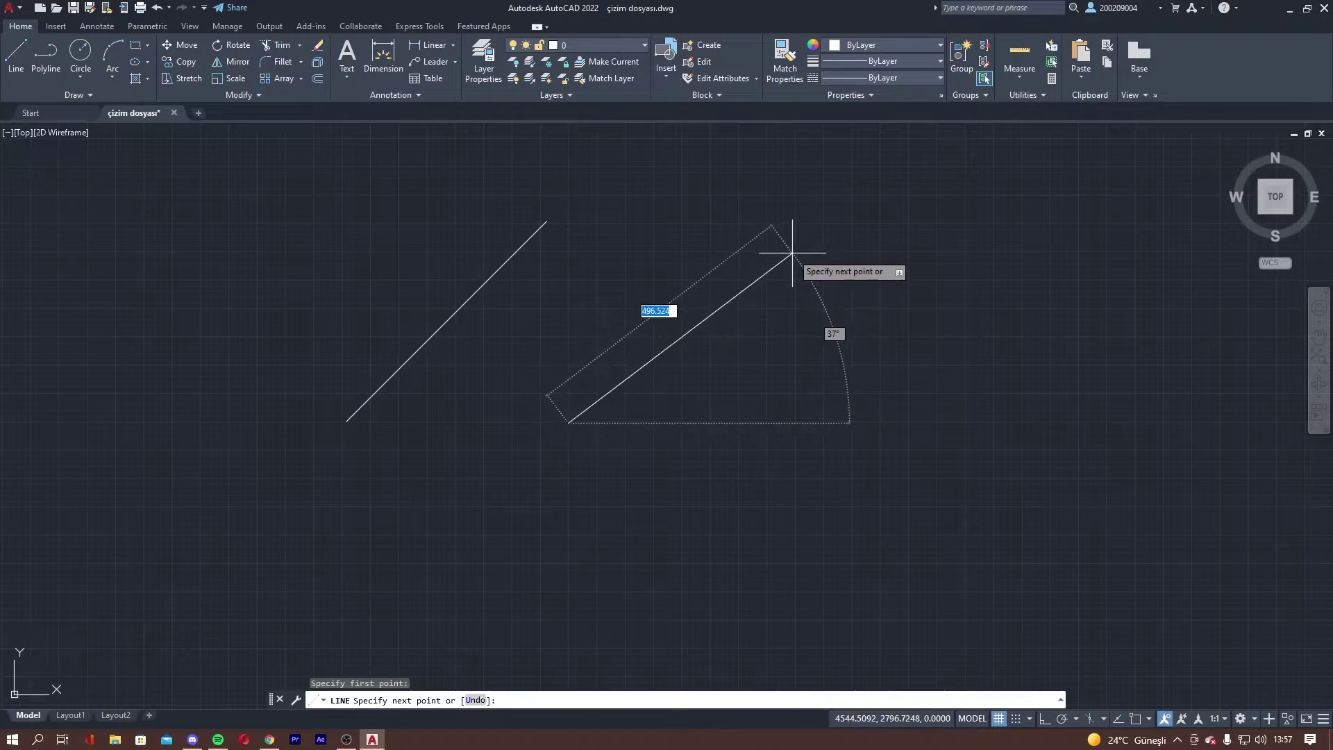
pyautogui.press('Escape')
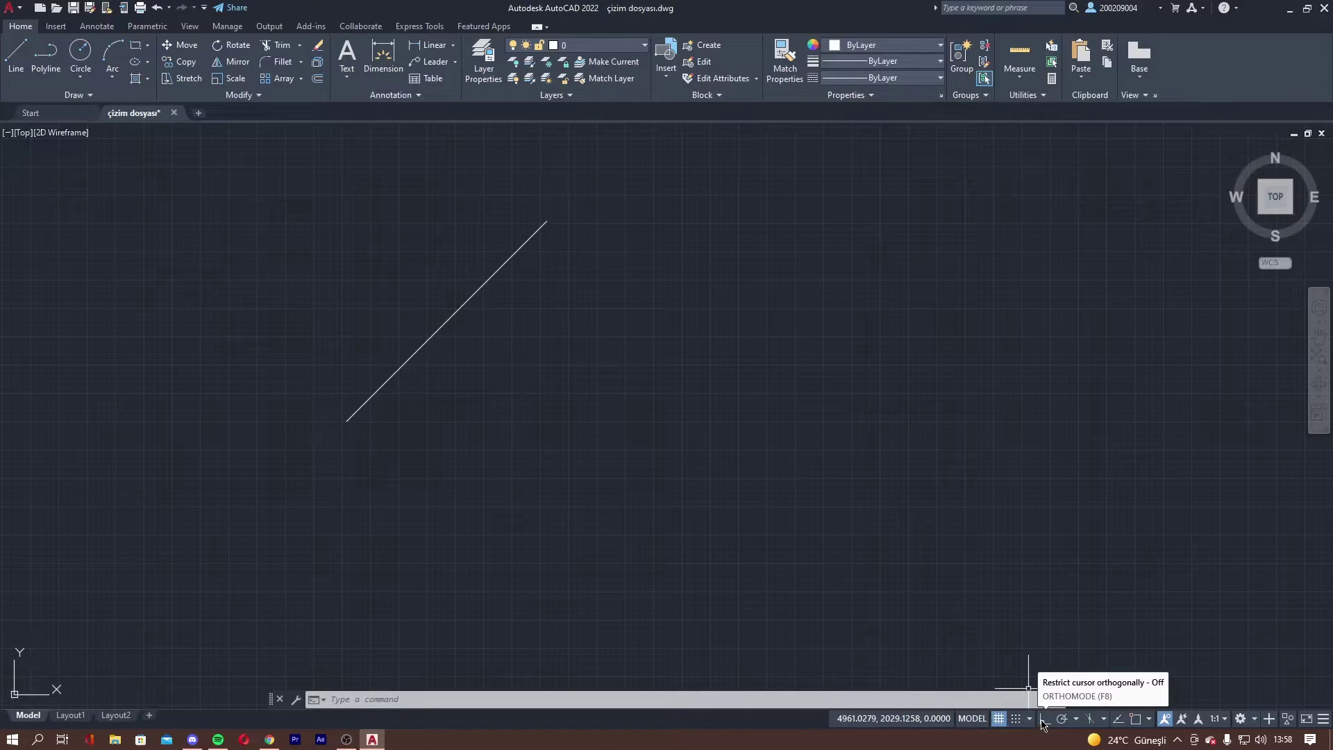
# Step: With Ortho on, draw the bottom, right and top edges of an open rectangle
pyautogui.click(1041, 722)
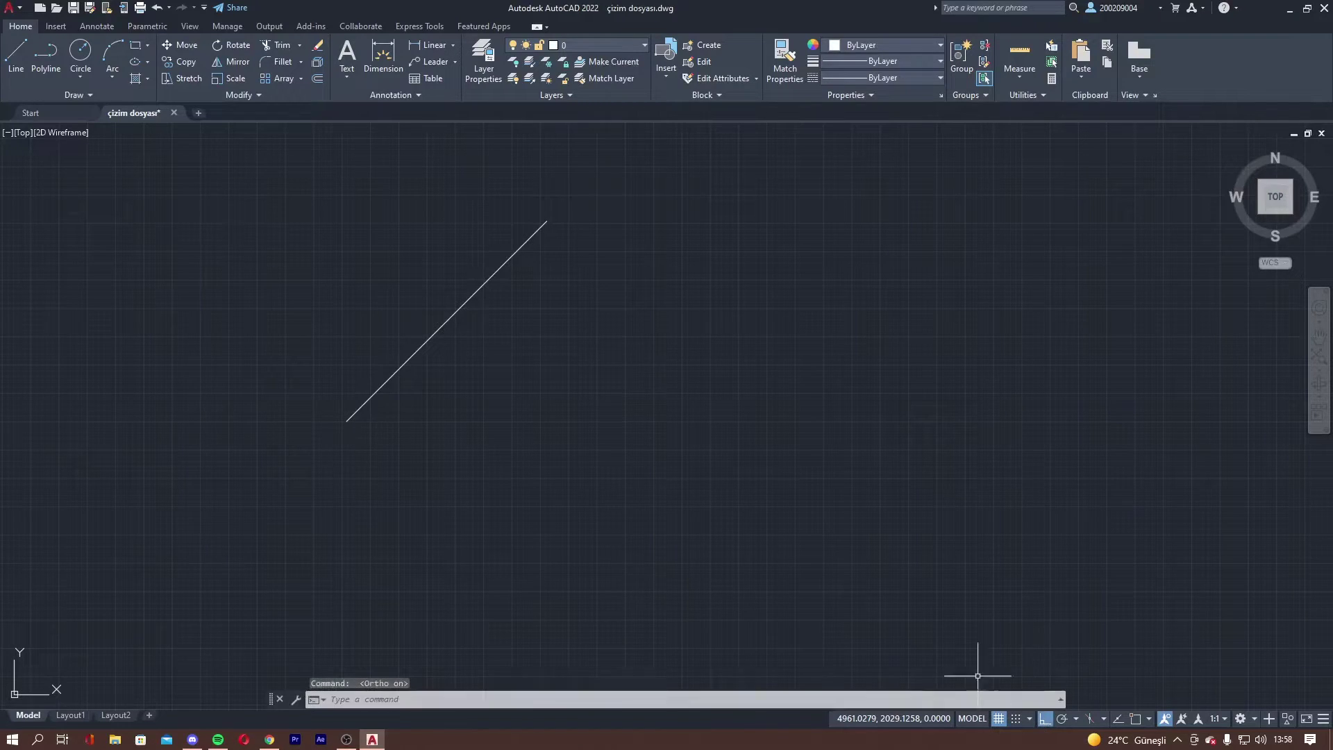
pyautogui.click(17, 52)
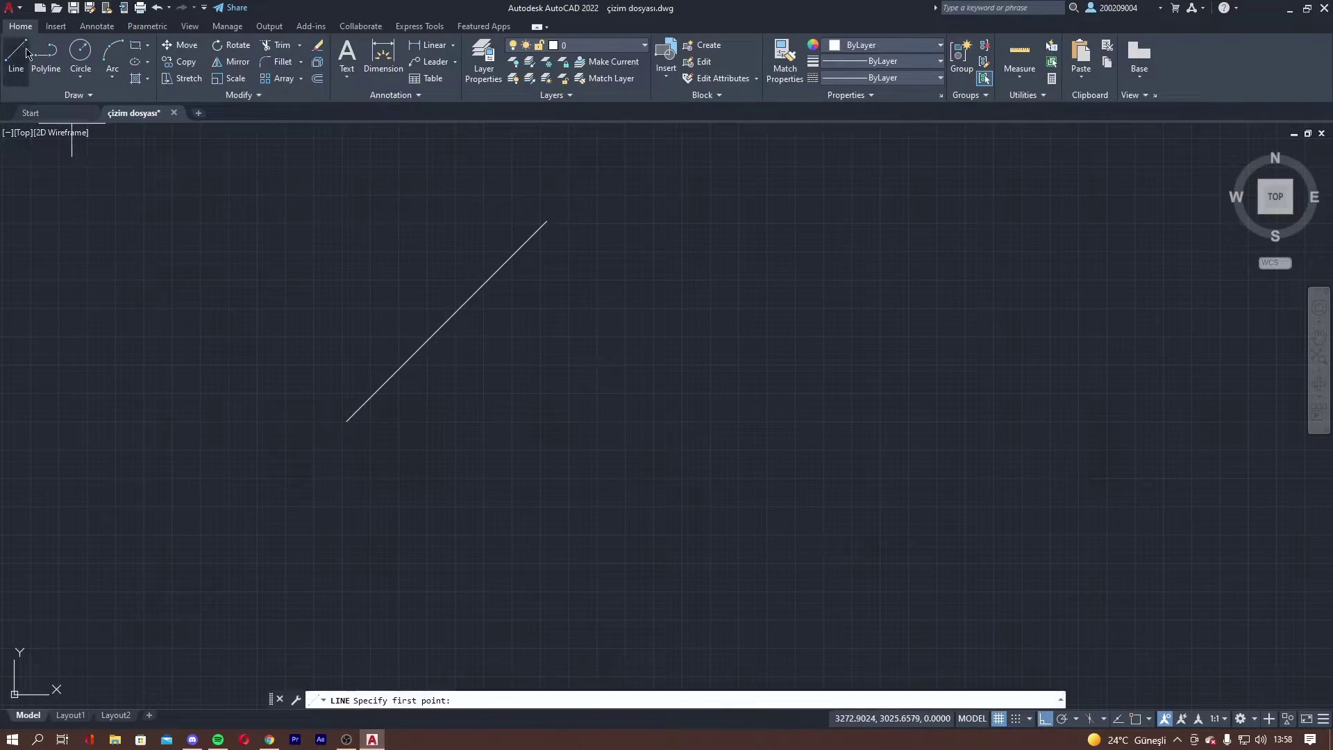
pyautogui.click(600, 421)
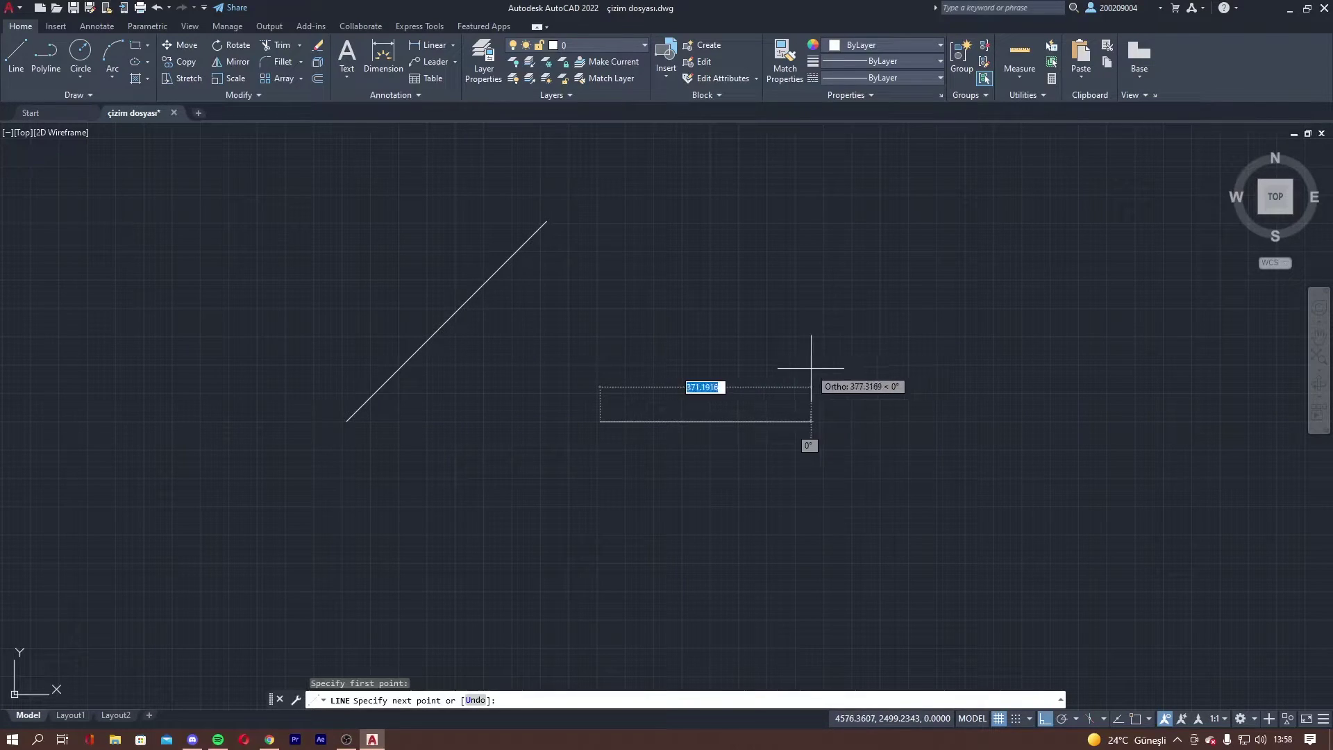
pyautogui.click(839, 347)
pyautogui.click(822, 172)
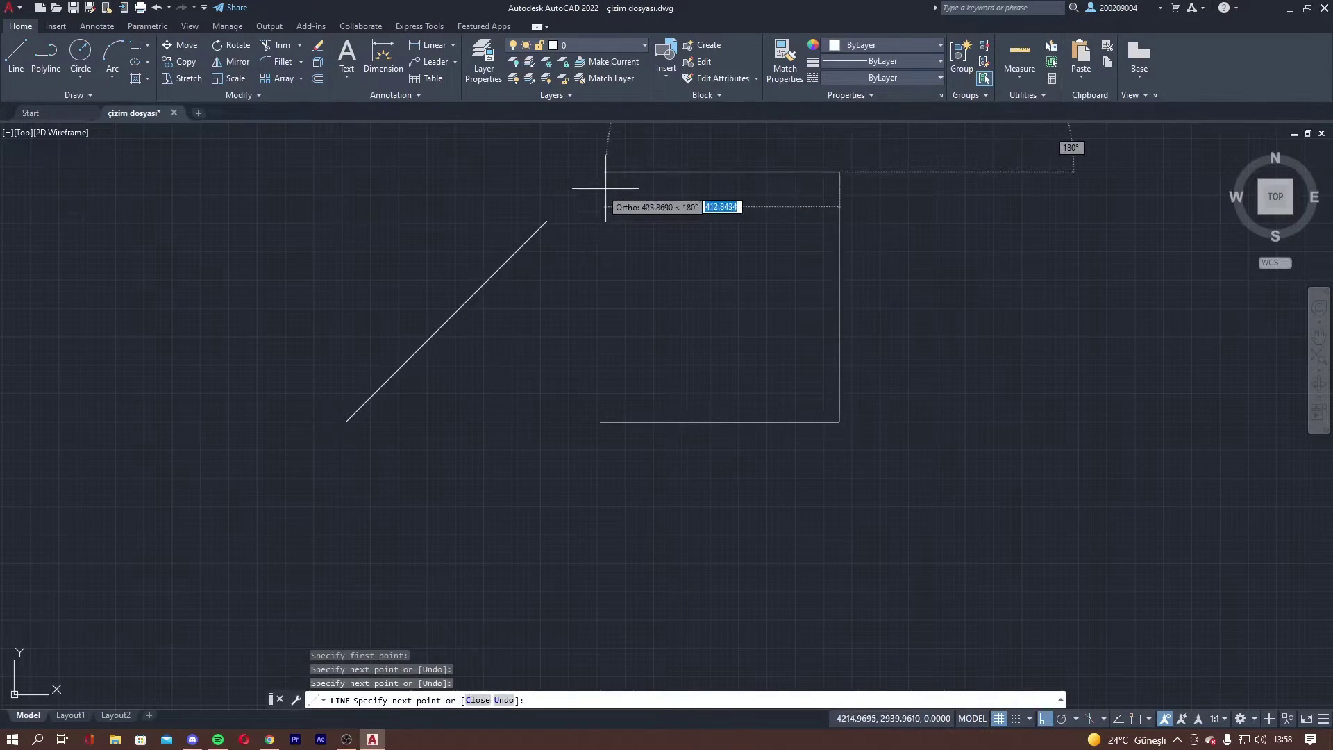
pyautogui.click(605, 177)
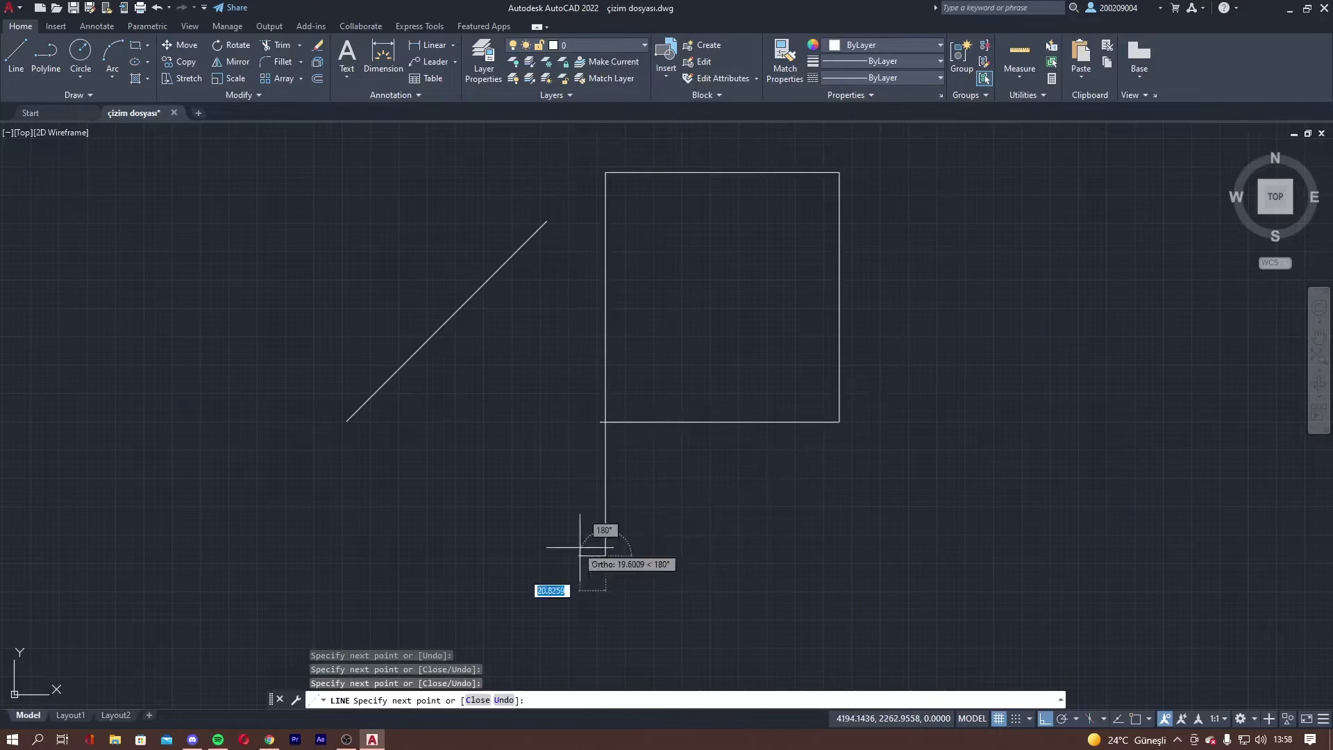
pyautogui.press('Escape')
pyautogui.click(1013, 541)
pyautogui.press('Escape')
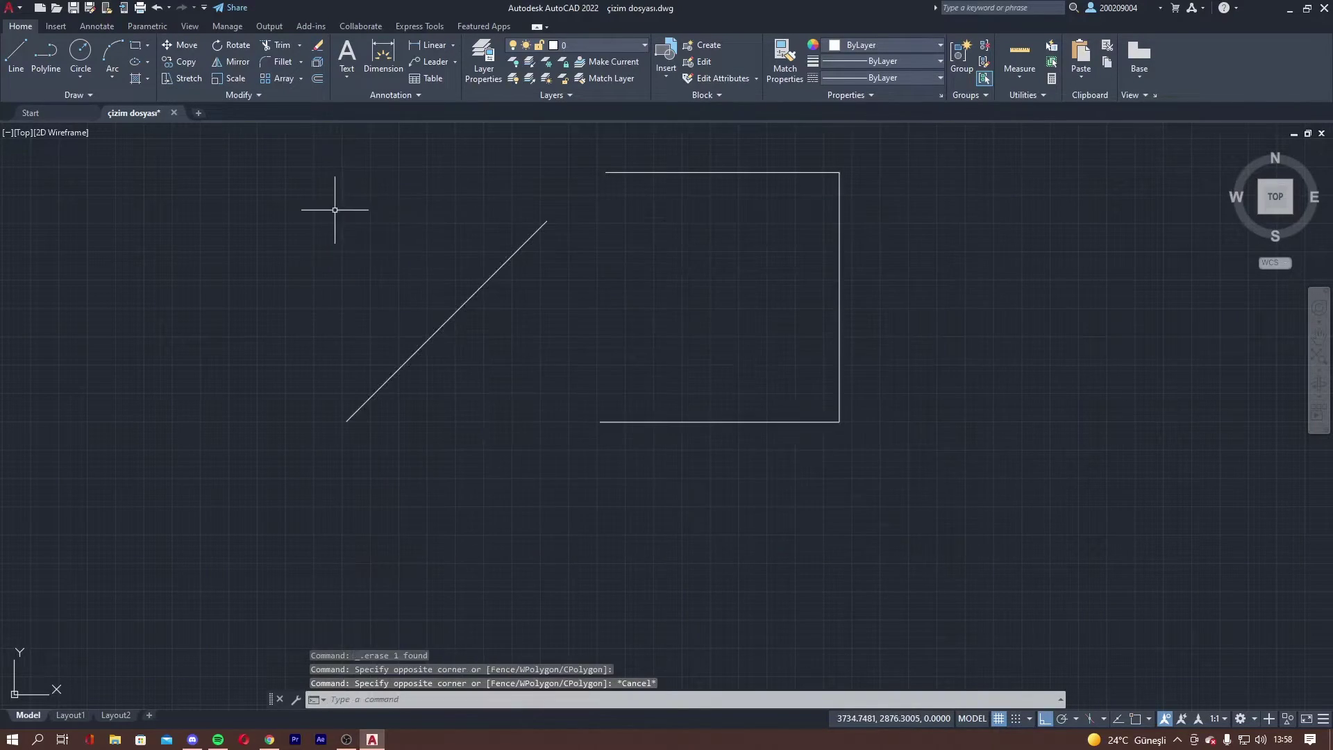
# Step: Practise erasing the lines with Delete and right-click Erase, undoing each time
pyautogui.click(958, 492)
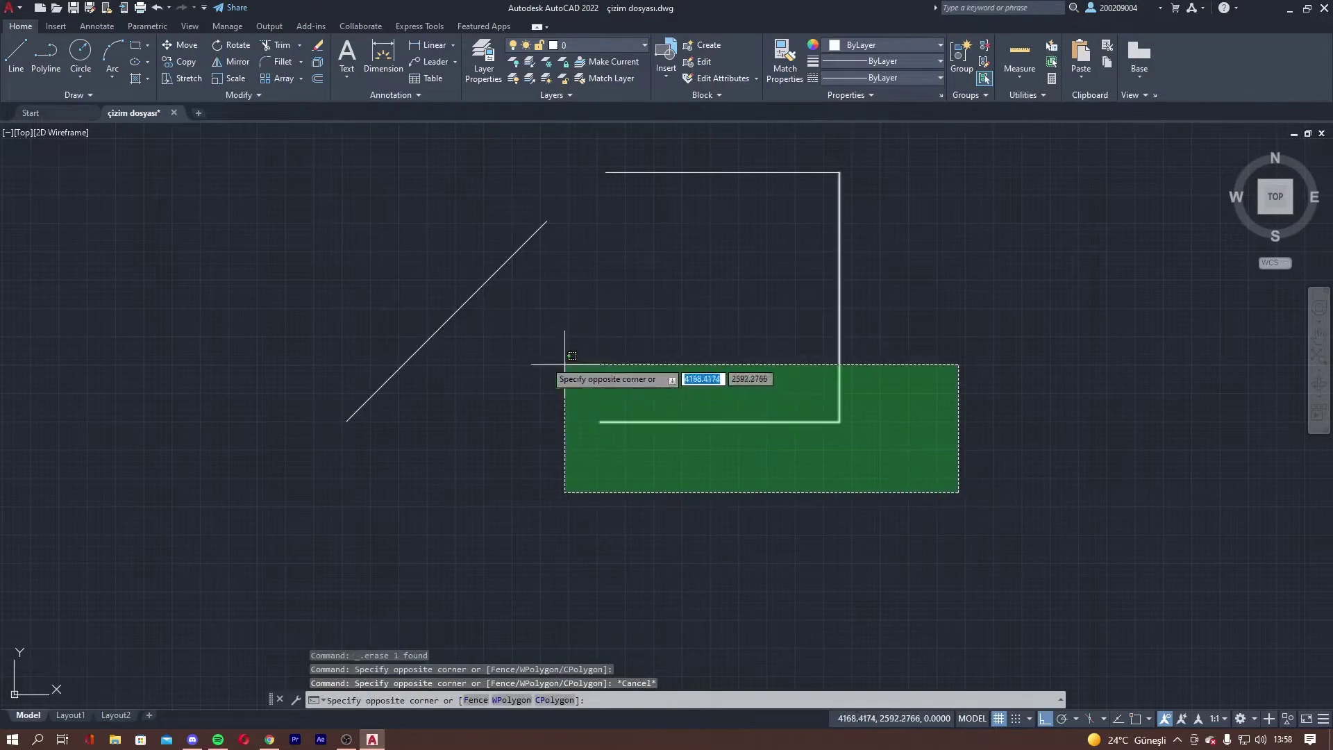
pyautogui.click(291, 146)
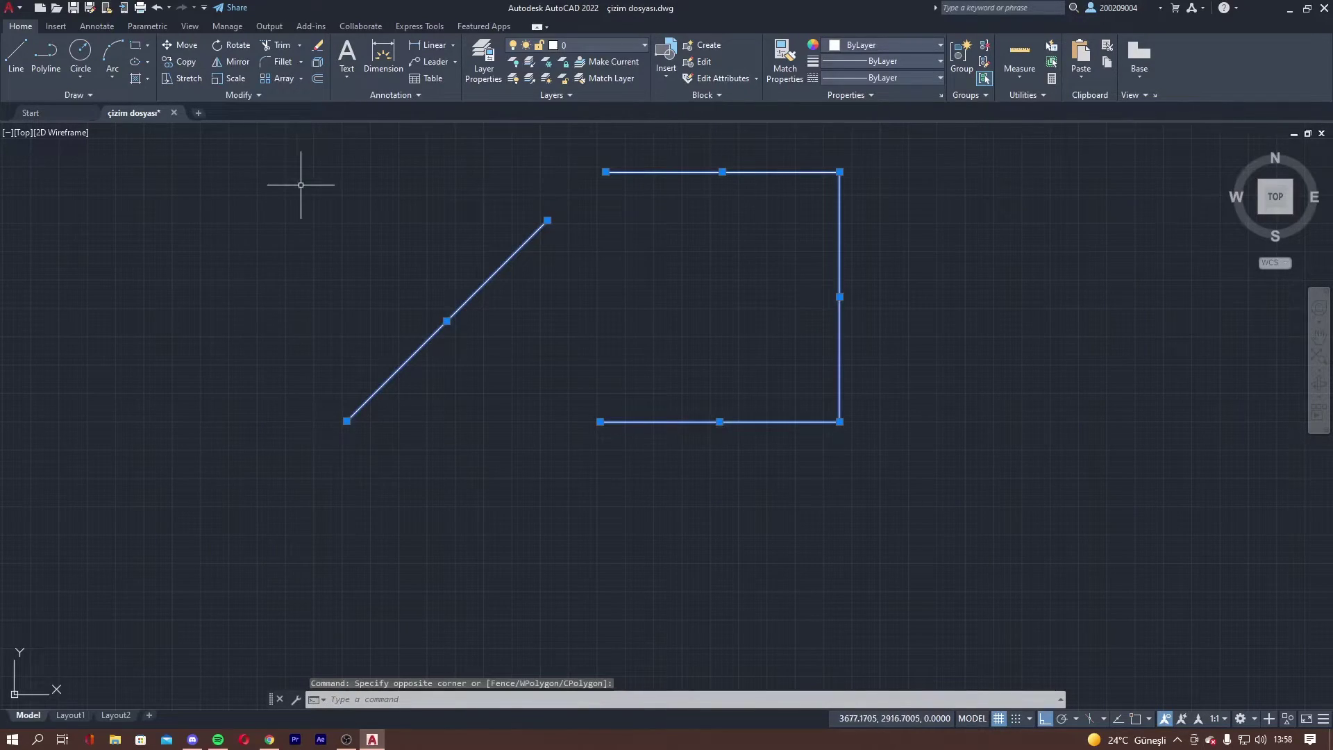
pyautogui.press('Delete')
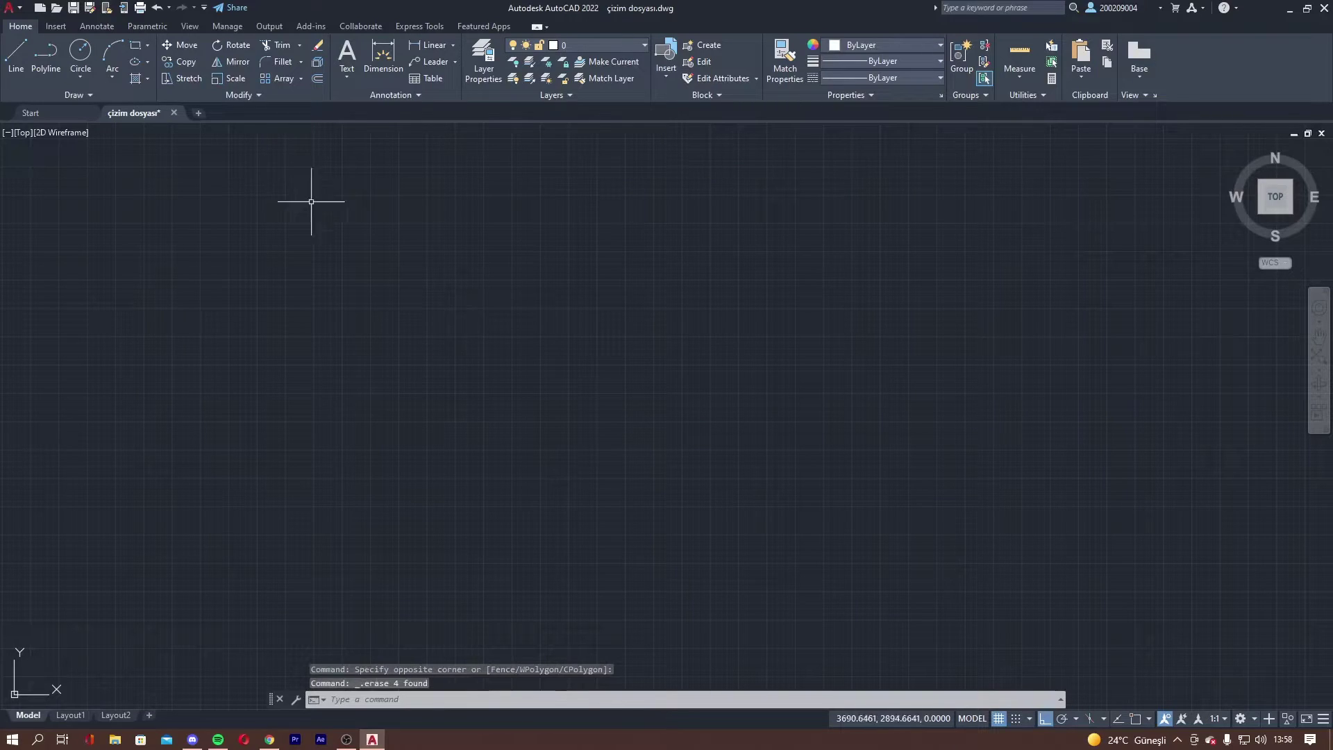
pyautogui.hotkey('ctrl', 'z')
pyautogui.click(297, 152)
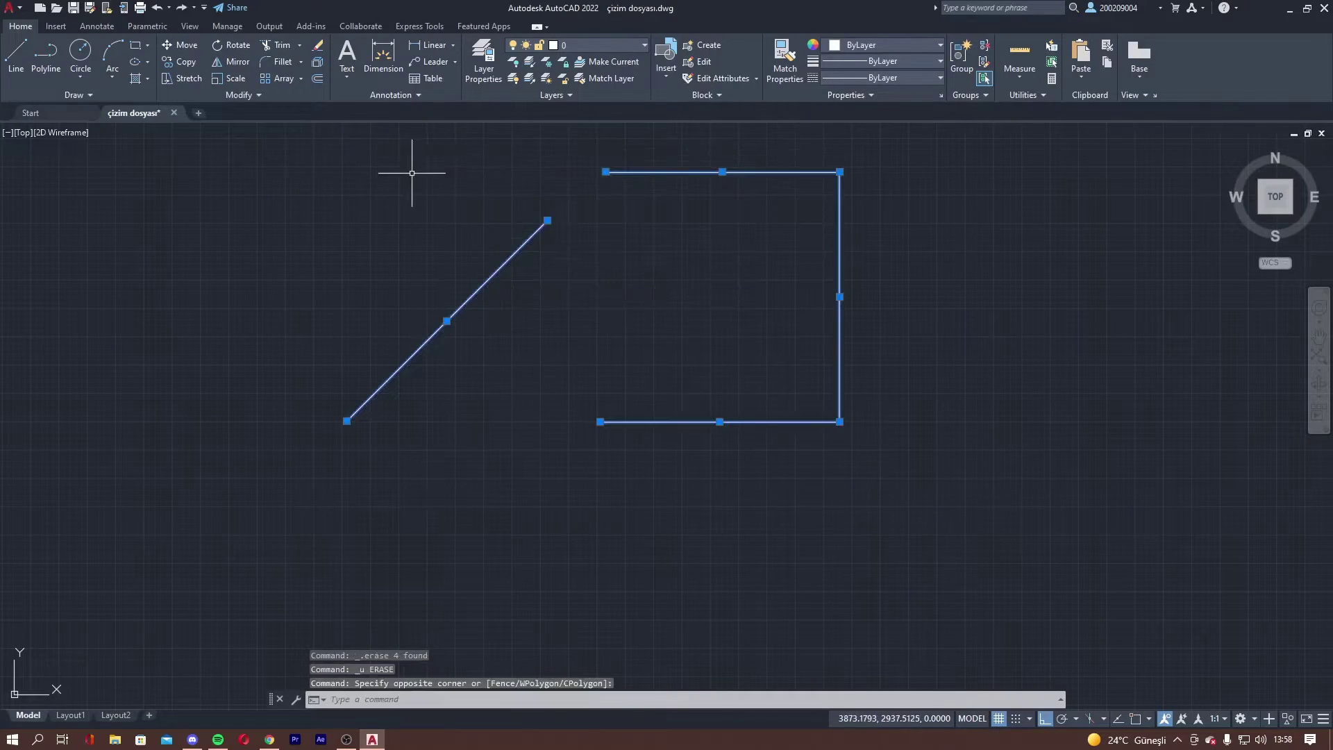
pyautogui.rightClick(412, 174)
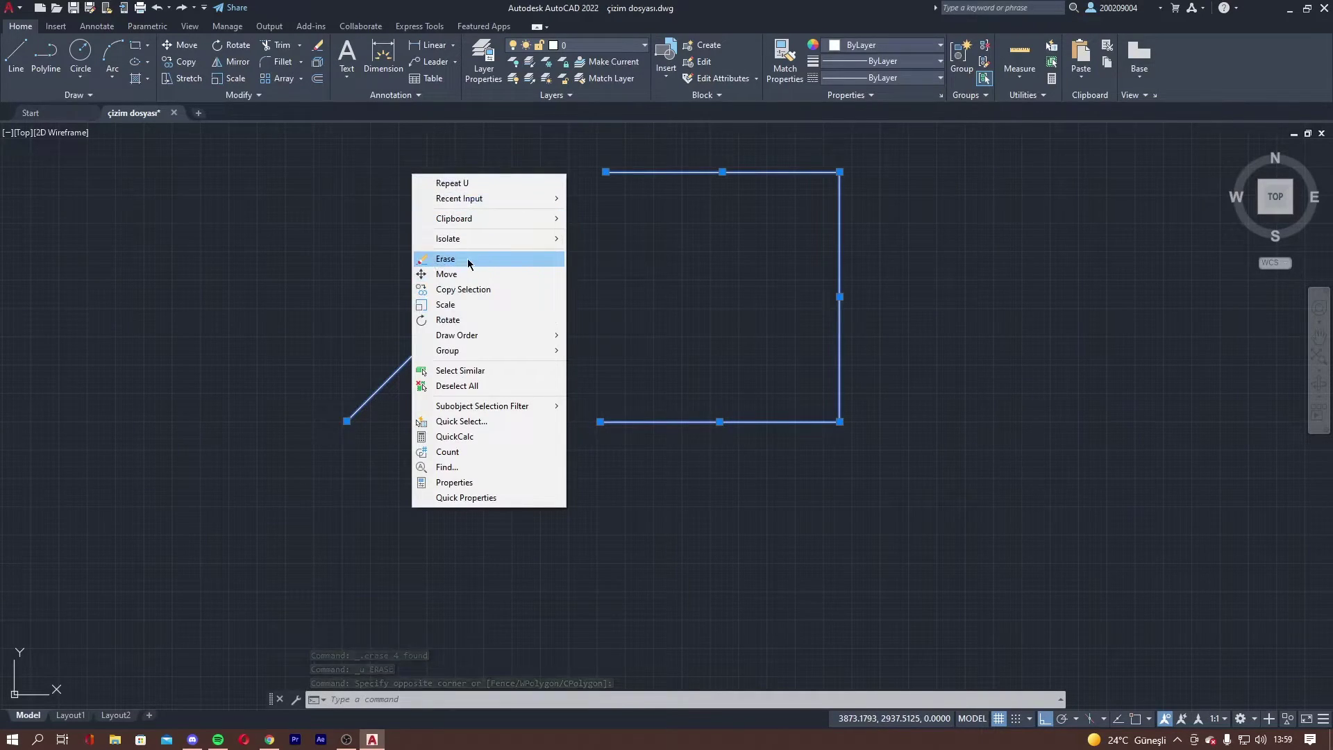
pyautogui.click(468, 263)
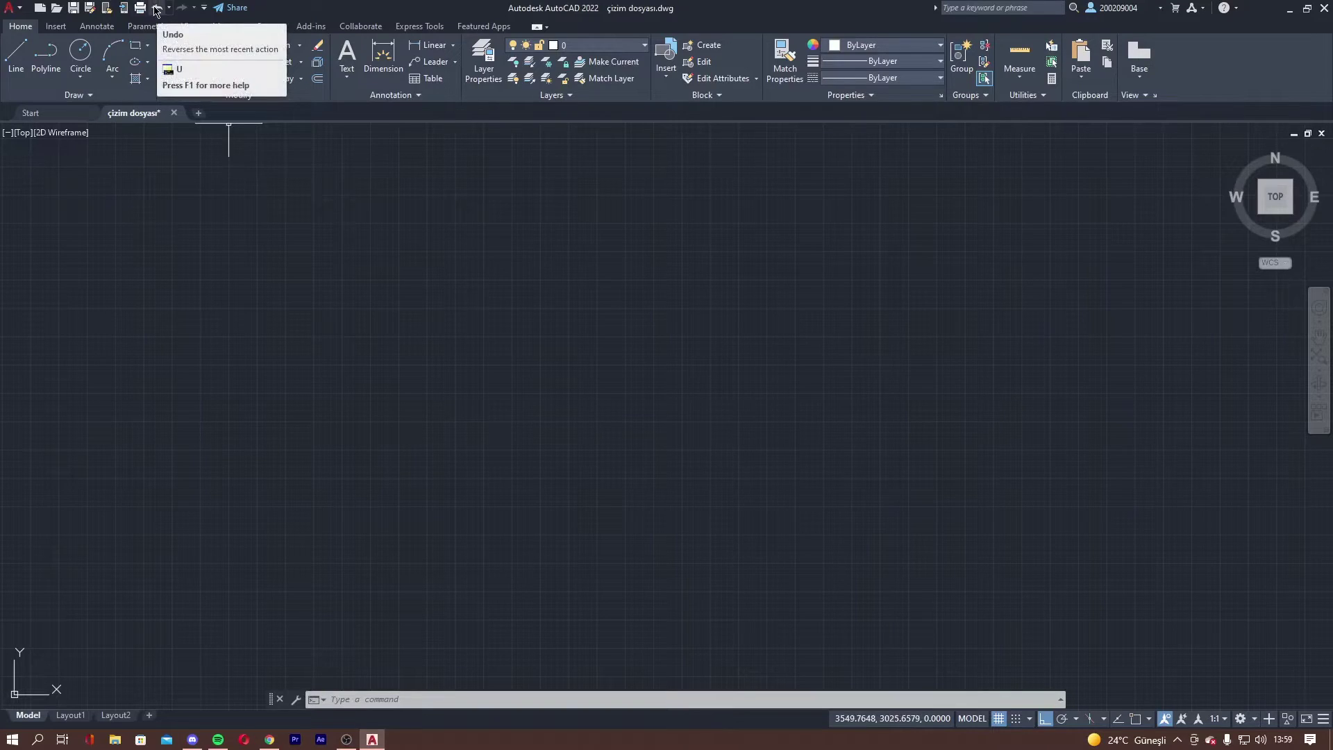
pyautogui.click(155, 8)
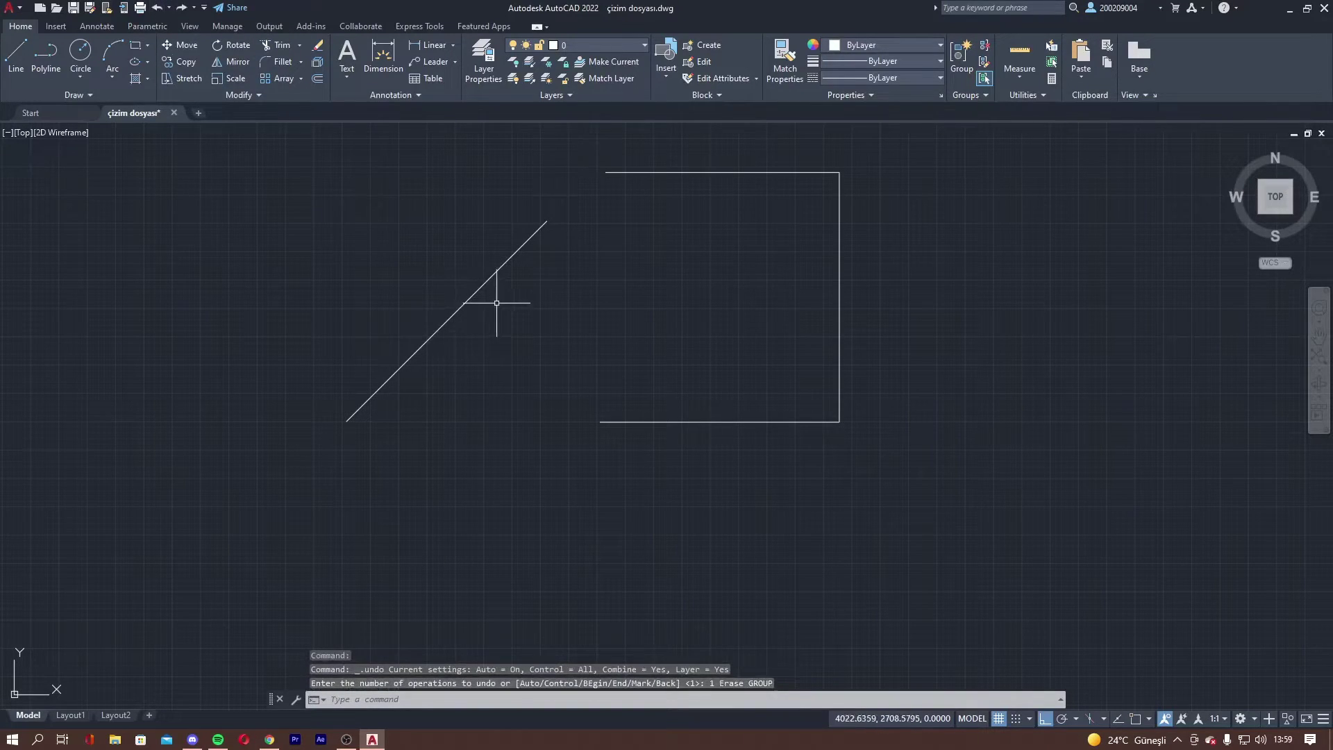
pyautogui.hotkey('ctrl', 'z')
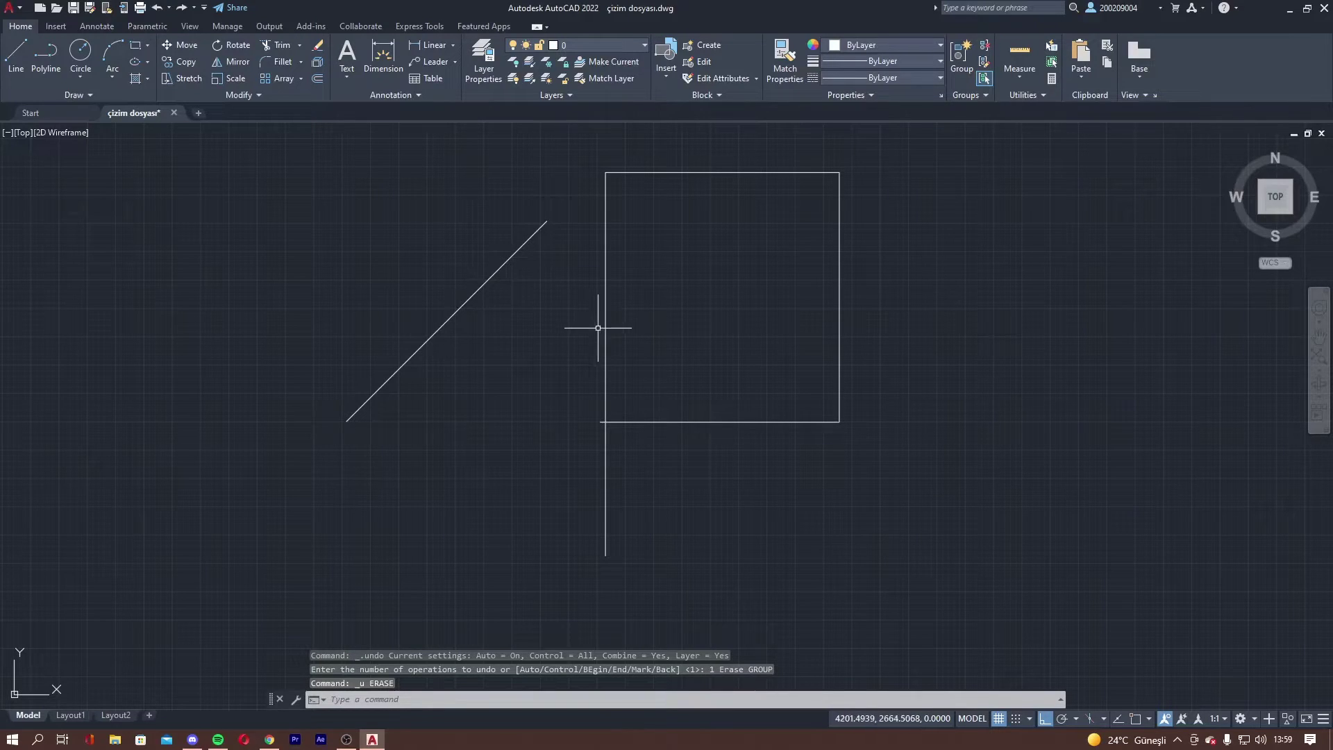
# Step: Window-select and delete all five lines, then turn Ortho off
pyautogui.click(891, 569)
pyautogui.click(251, 197)
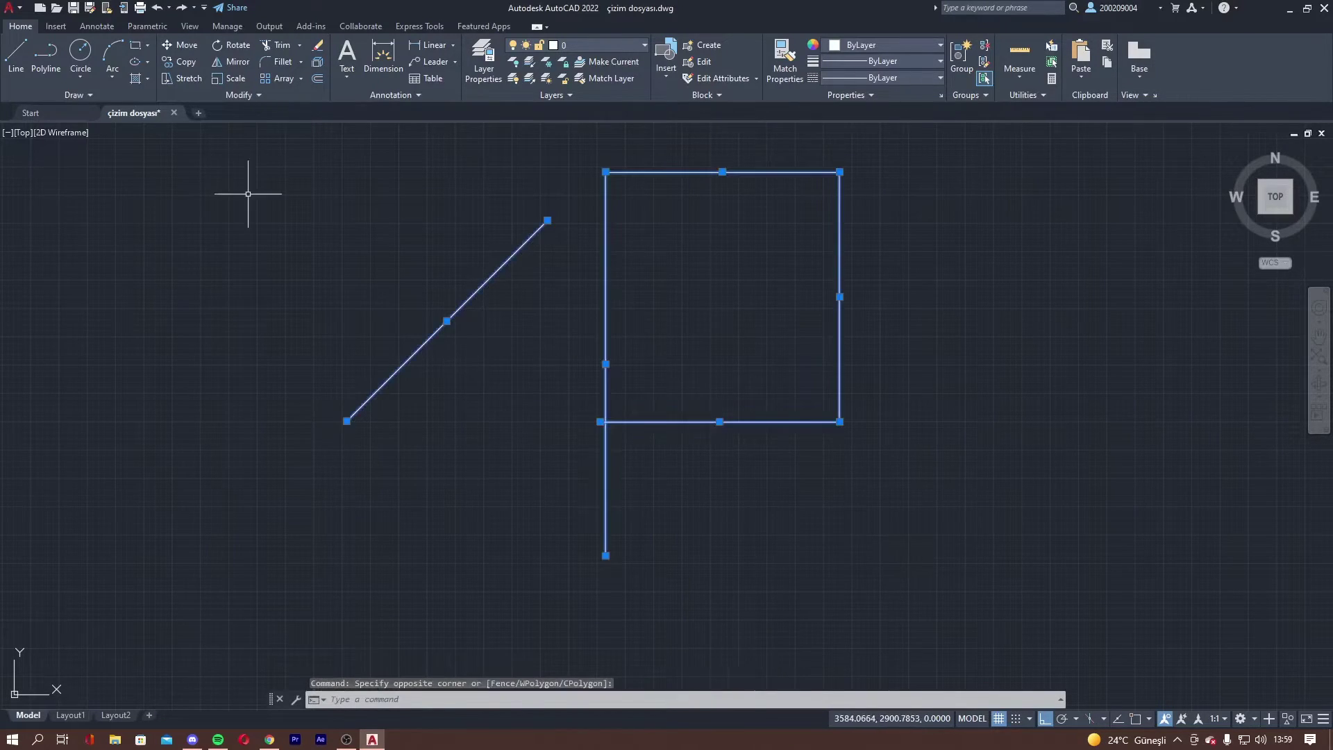
pyautogui.press('Delete')
pyautogui.click(1044, 719)
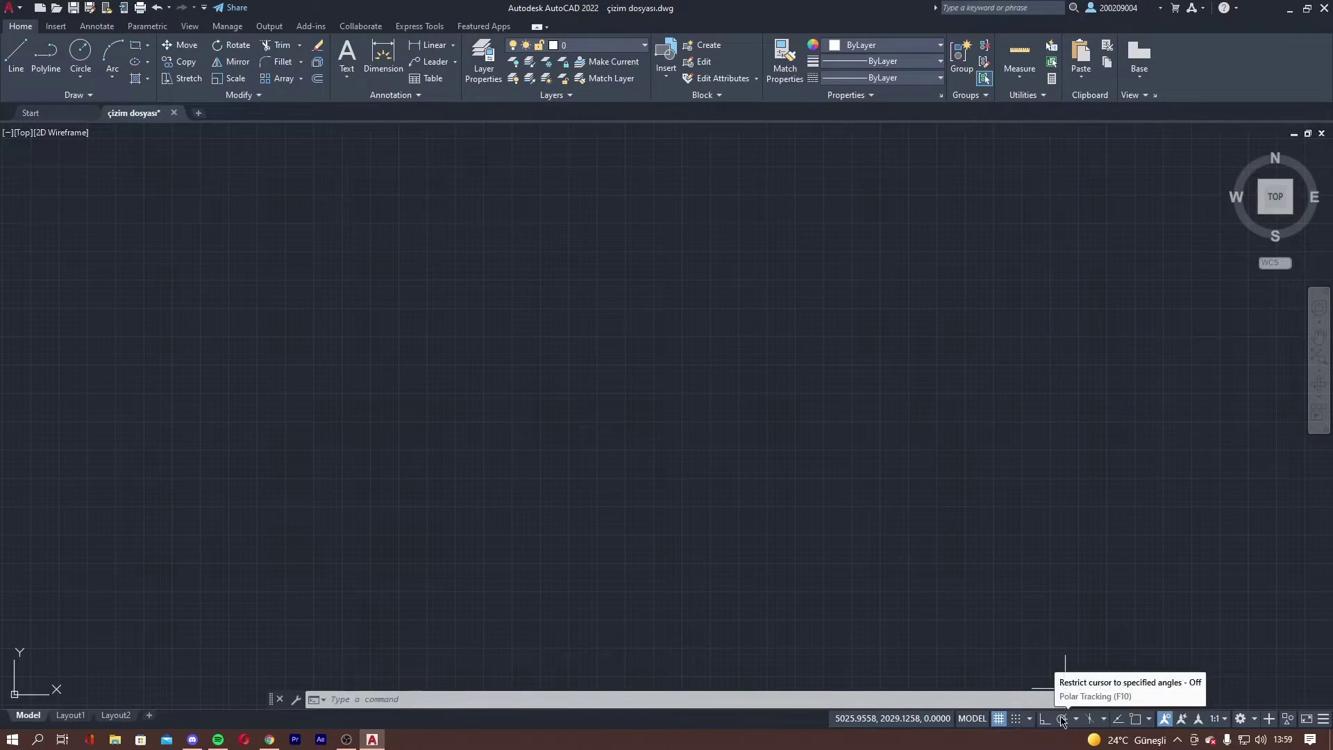
# Step: Turn on polar tracking and try a line preview, then cancel it
pyautogui.click(1073, 720)
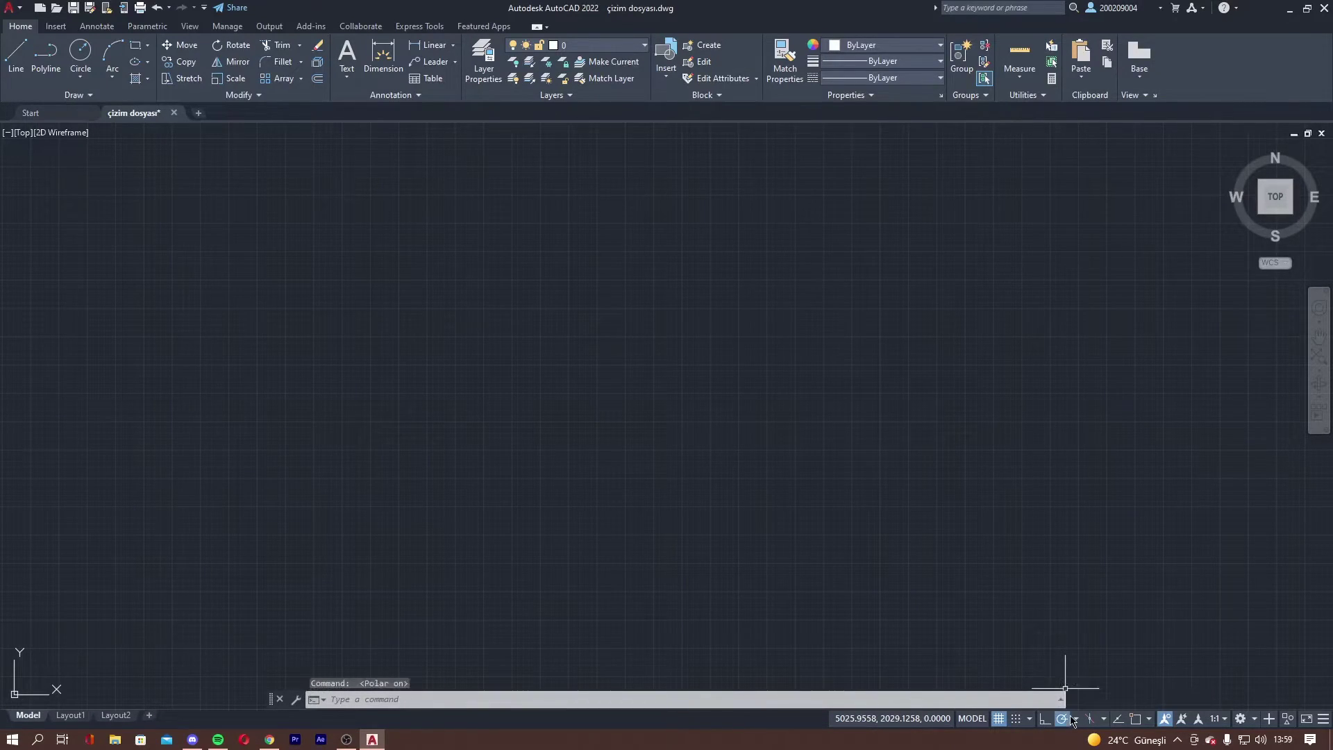
pyautogui.click(1073, 720)
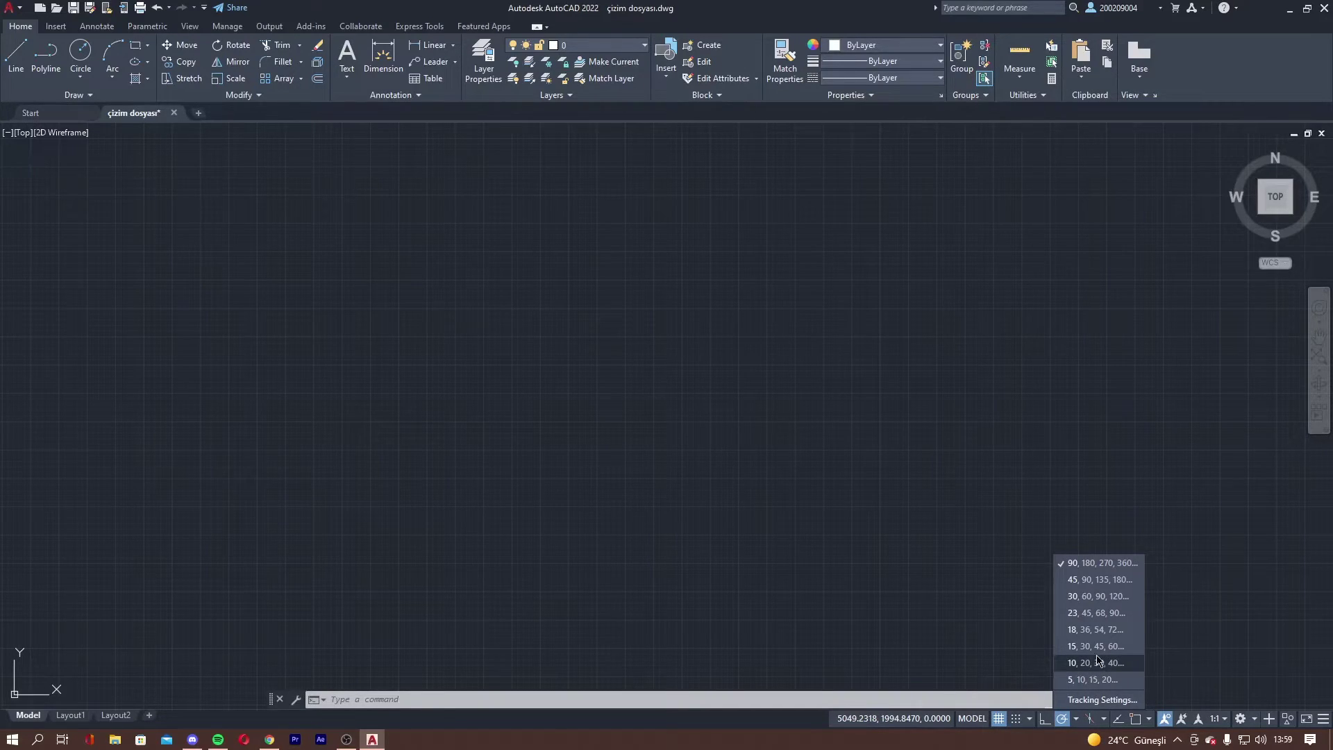
pyautogui.click(1074, 720)
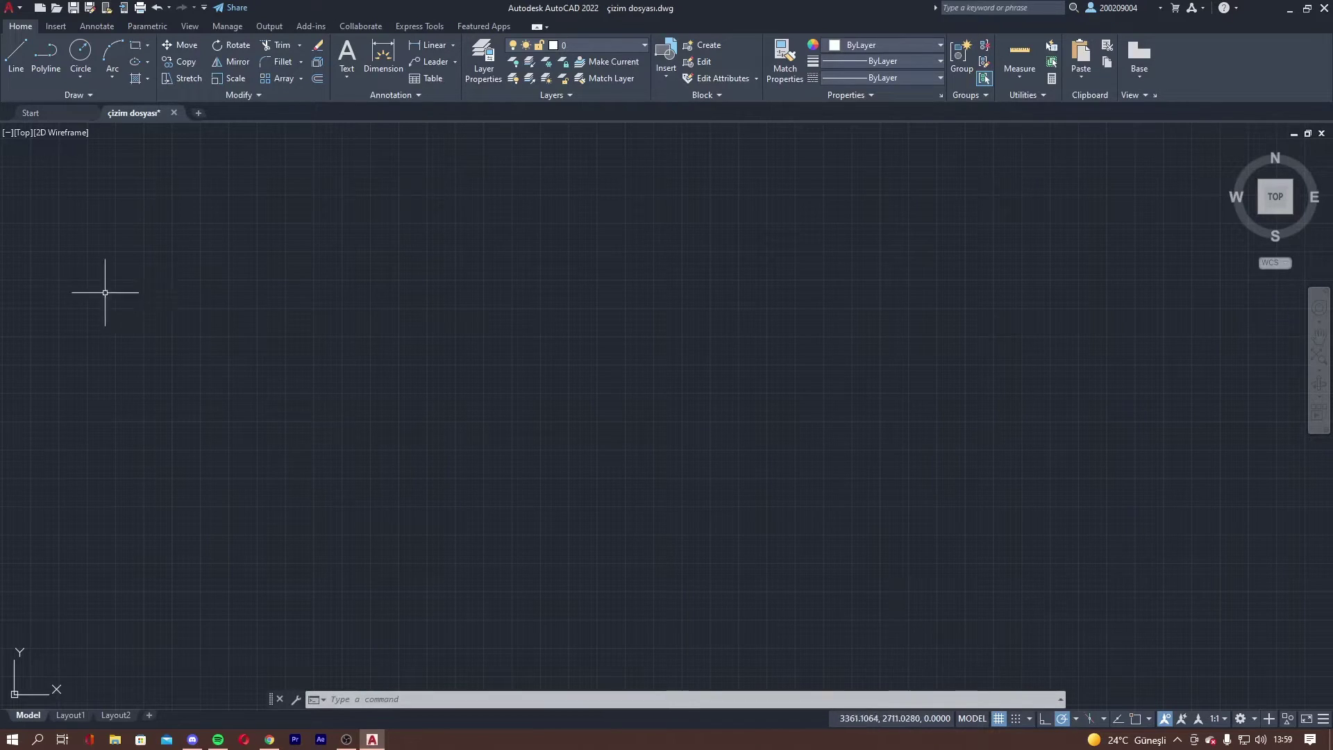
pyautogui.click(16, 55)
pyautogui.click(354, 297)
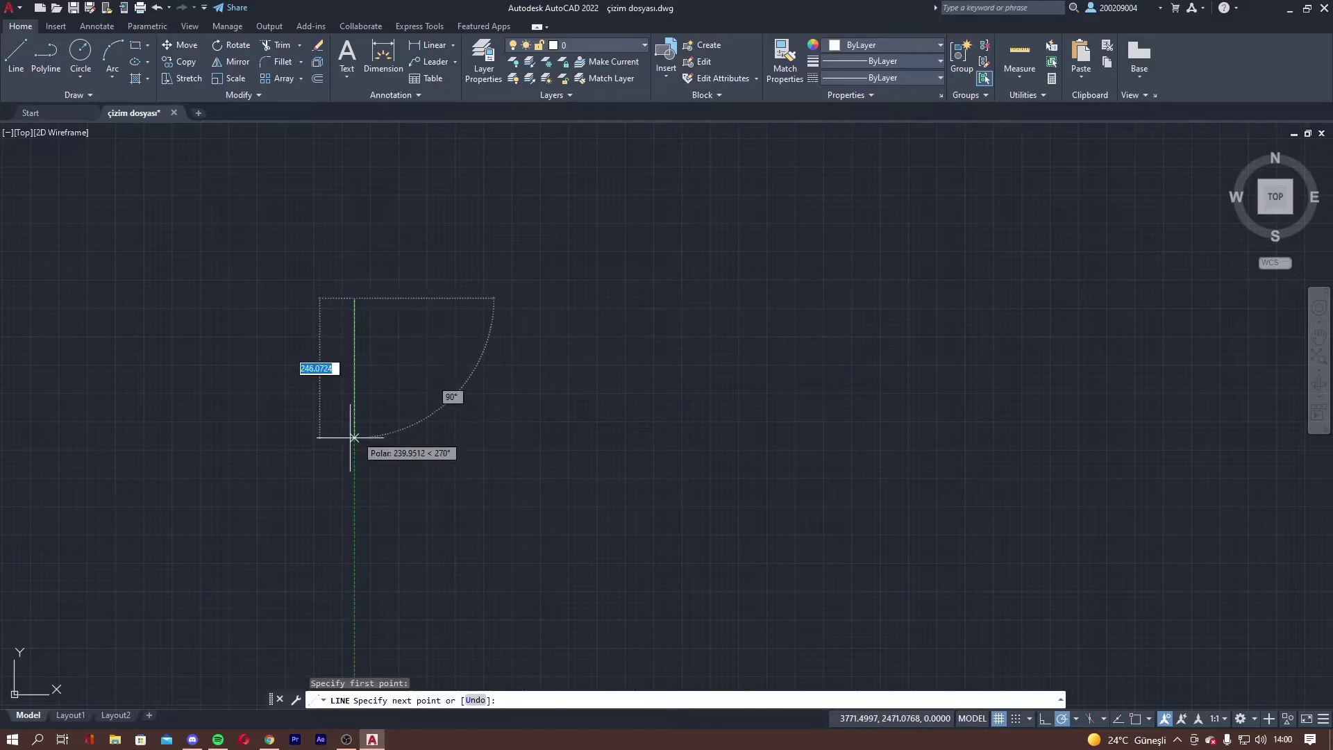
pyautogui.press('Escape')
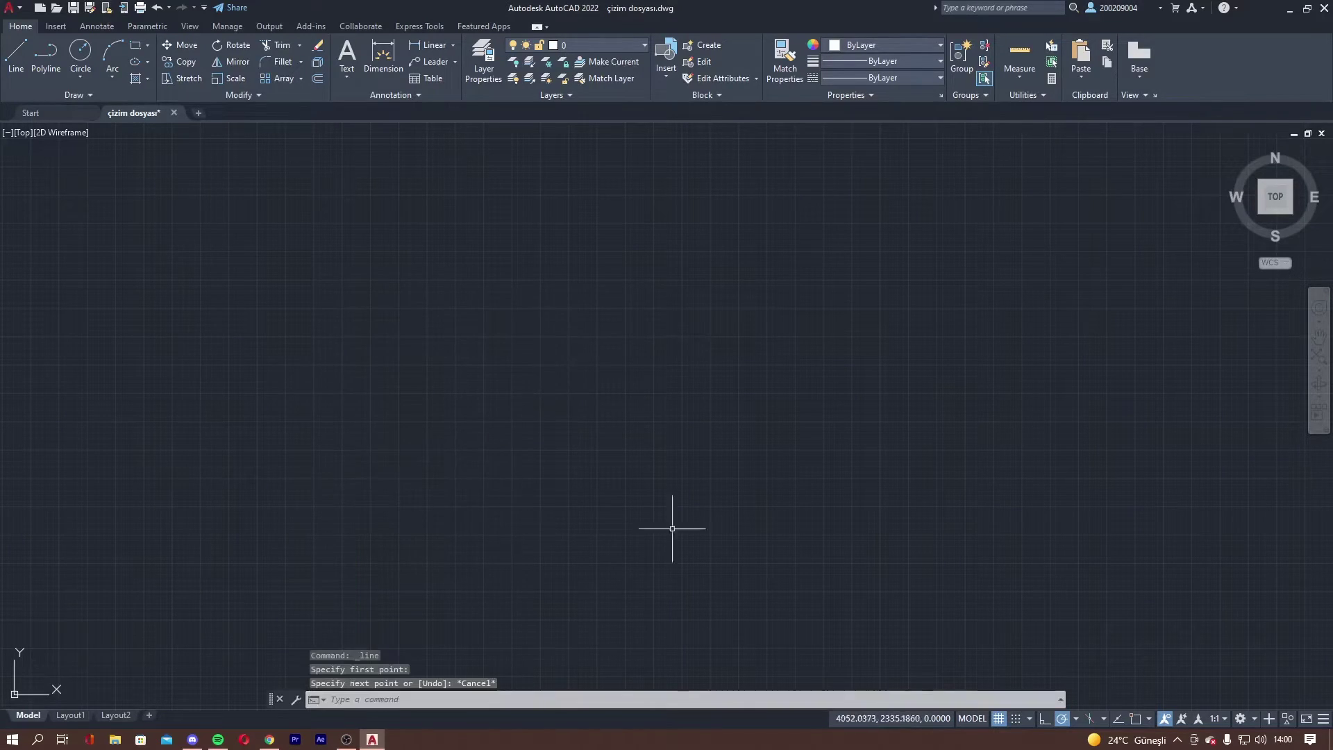
# Step: Pick a polar angle increment, try another line and cancel, then turn polar off with F10
pyautogui.click(1075, 718)
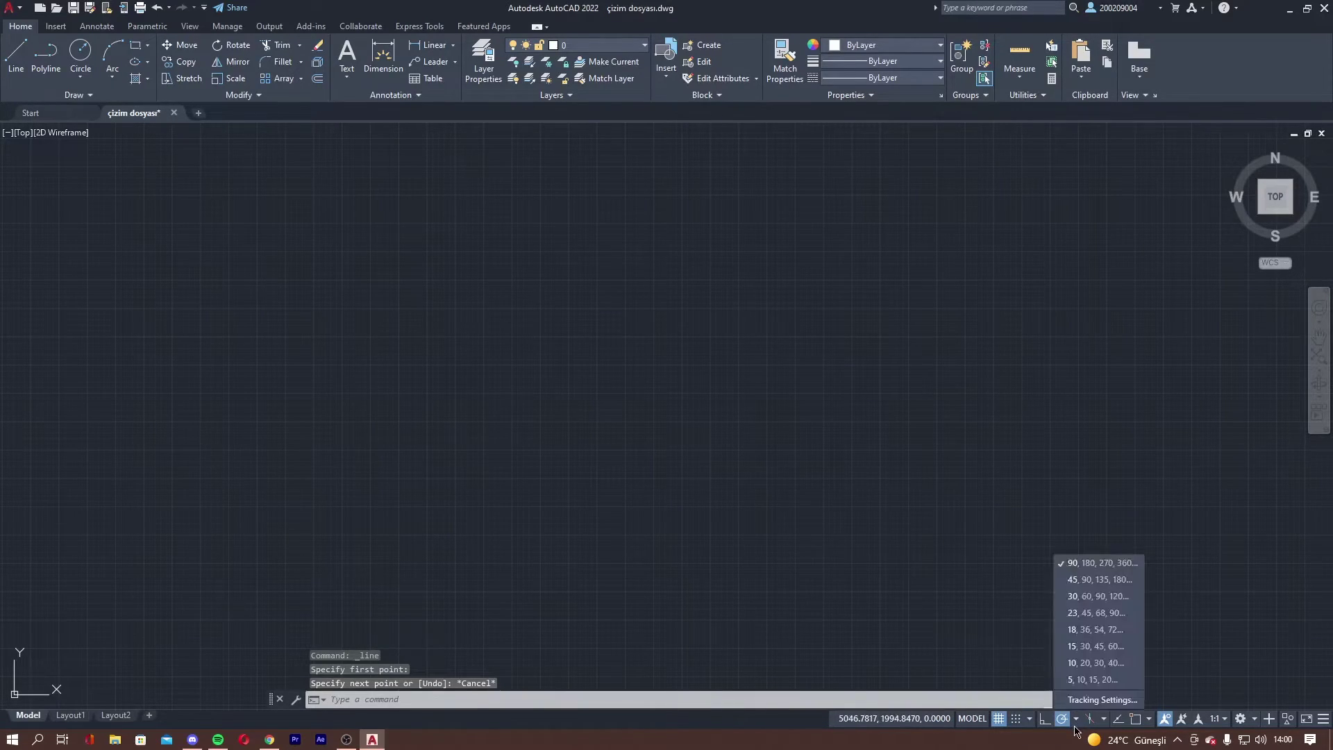
pyautogui.click(1094, 580)
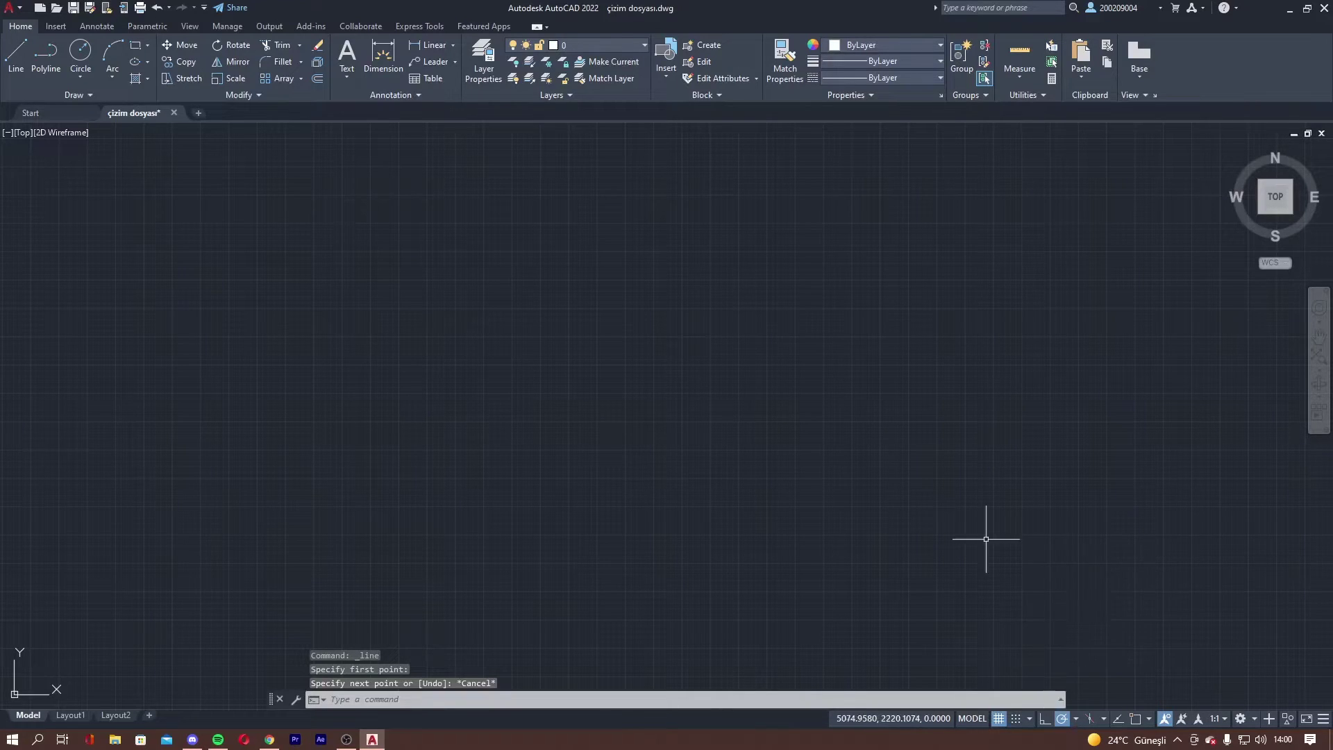
pyautogui.press('space')
pyautogui.click(417, 304)
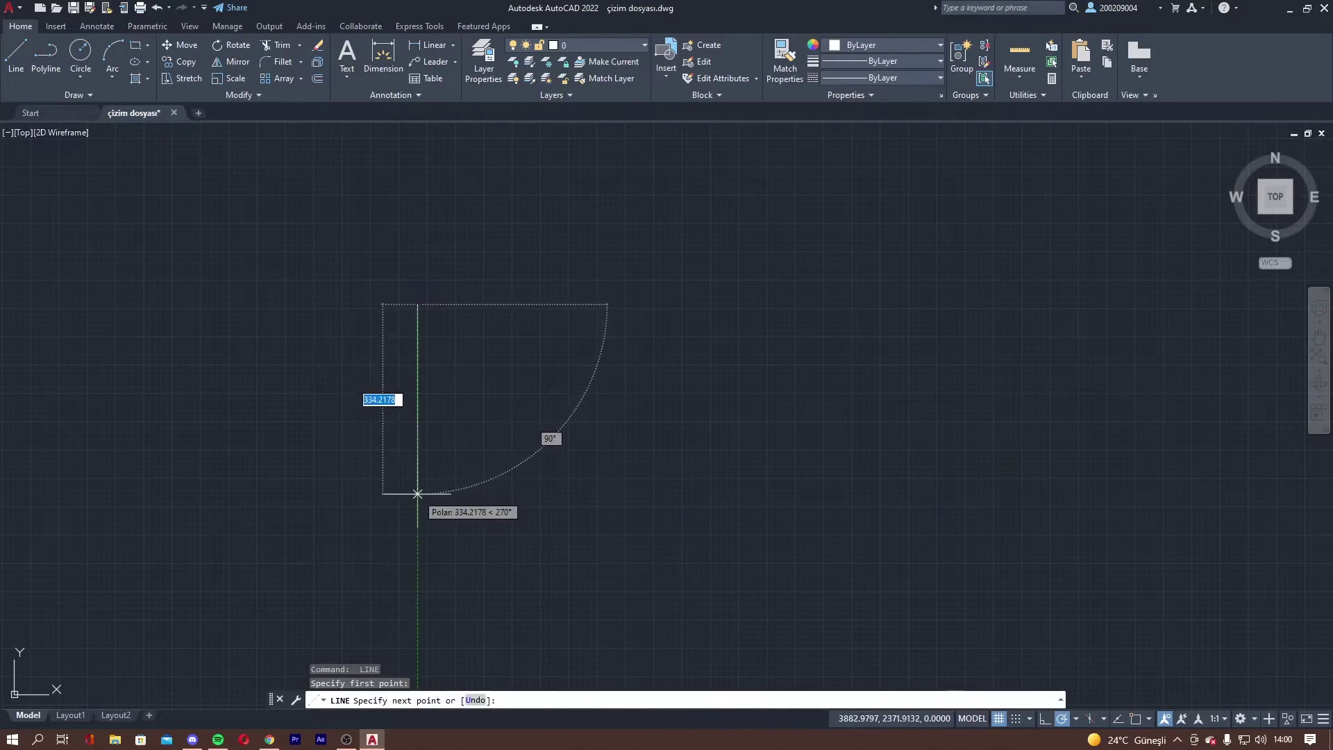
pyautogui.press('Escape')
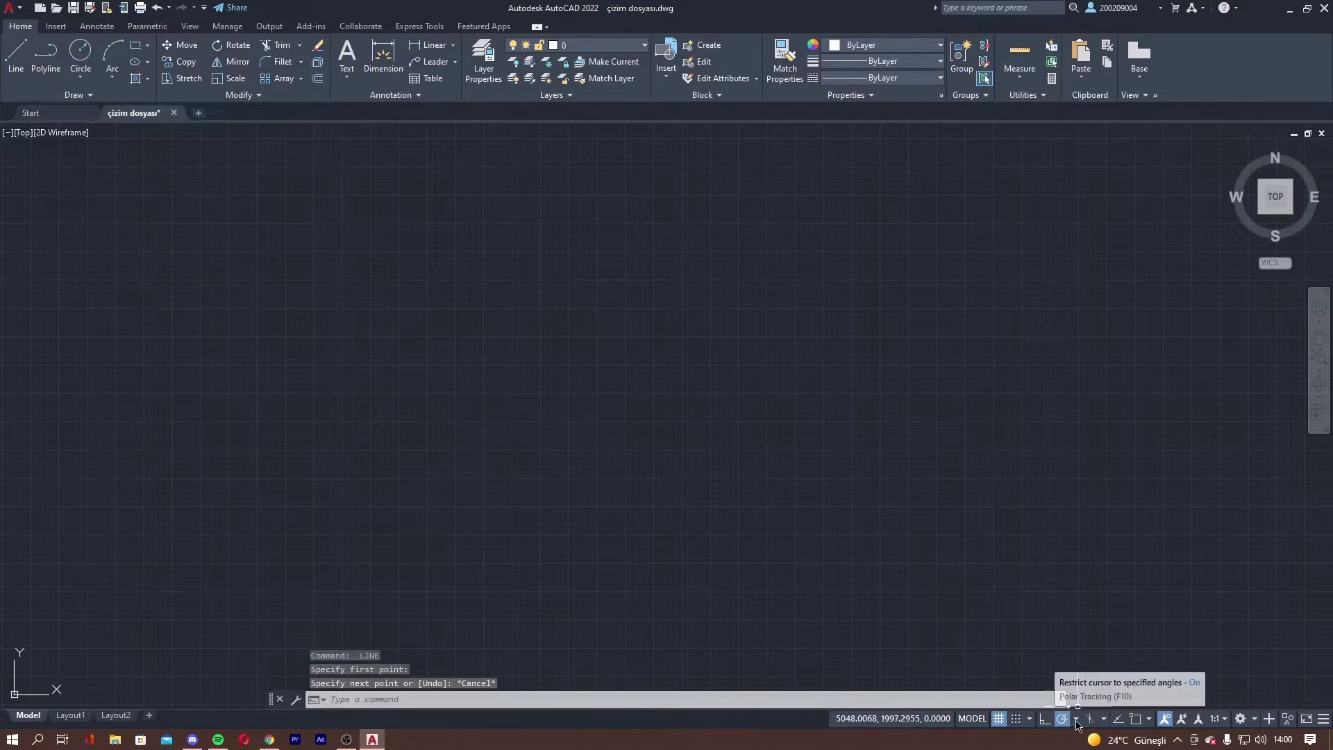
pyautogui.click(1075, 718)
pyautogui.click(1066, 716)
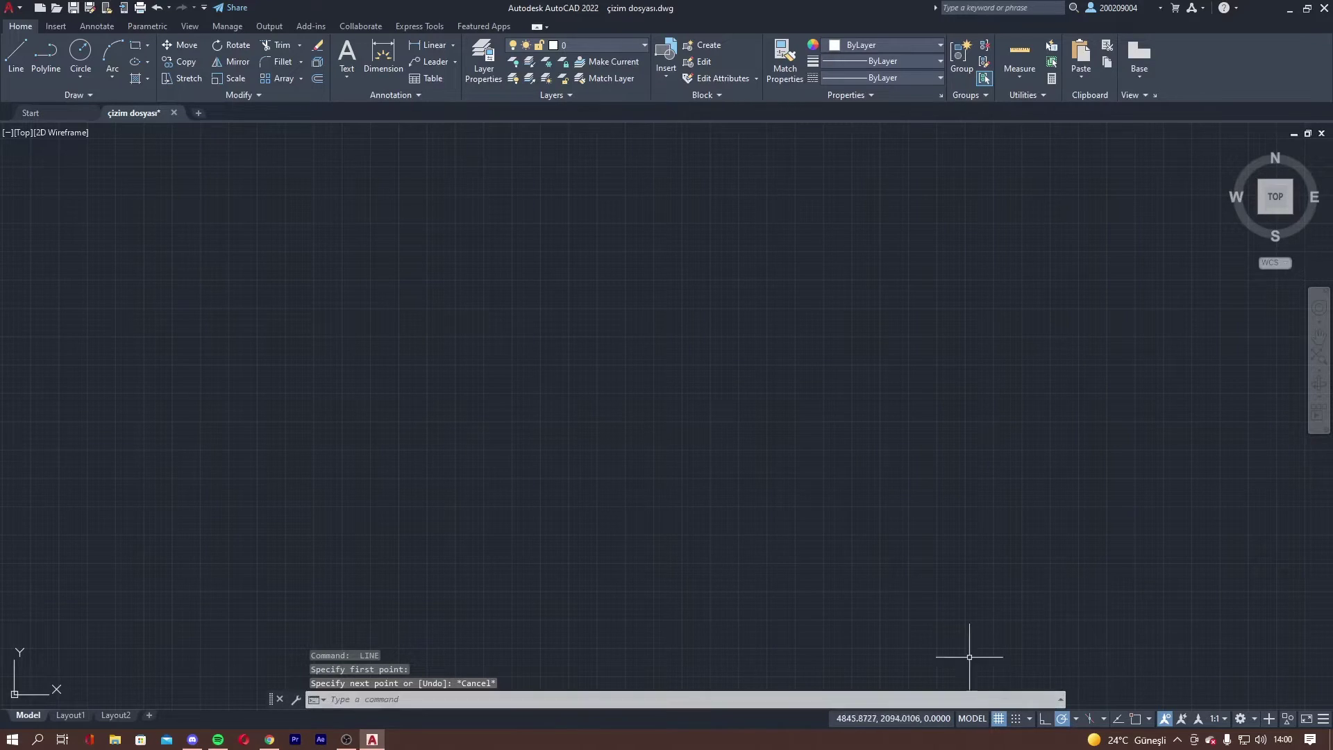
pyautogui.press('F10')
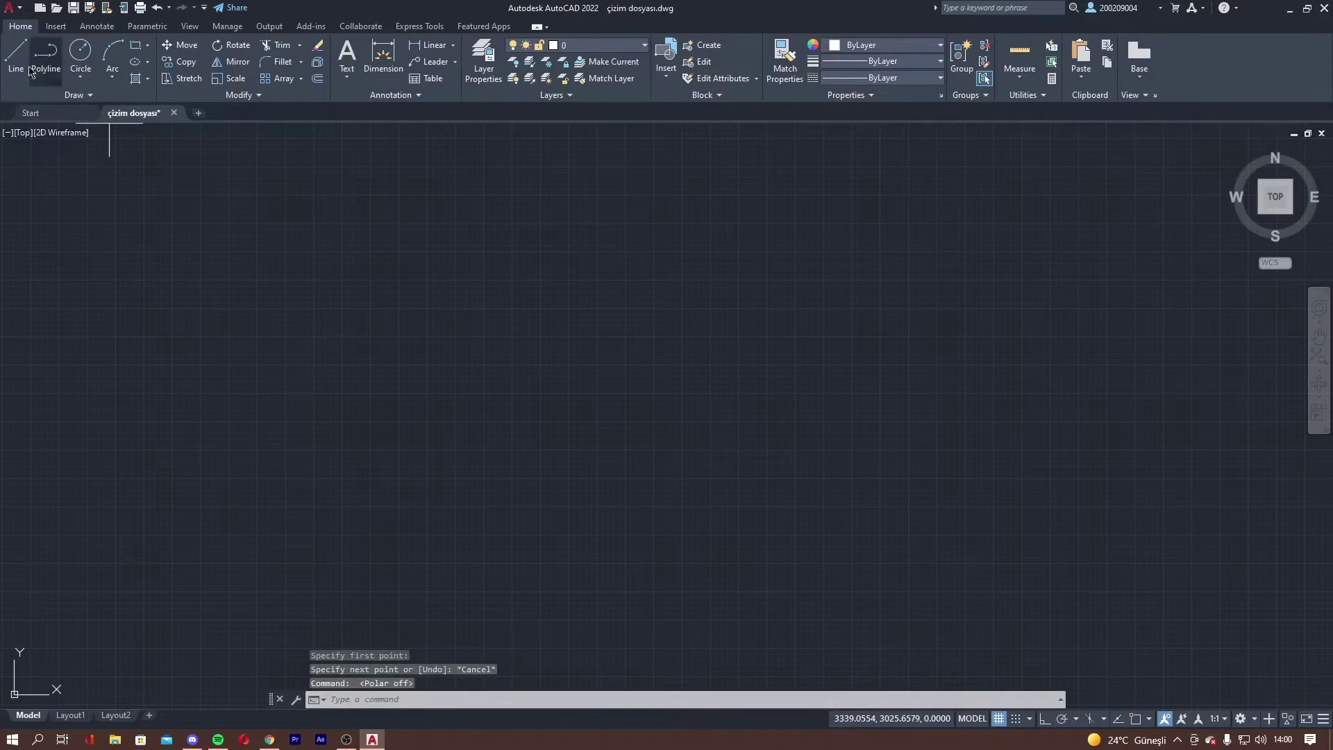
# Step: Draw a trial diagonal line, then select and delete it
pyautogui.click(17, 57)
pyautogui.click(436, 311)
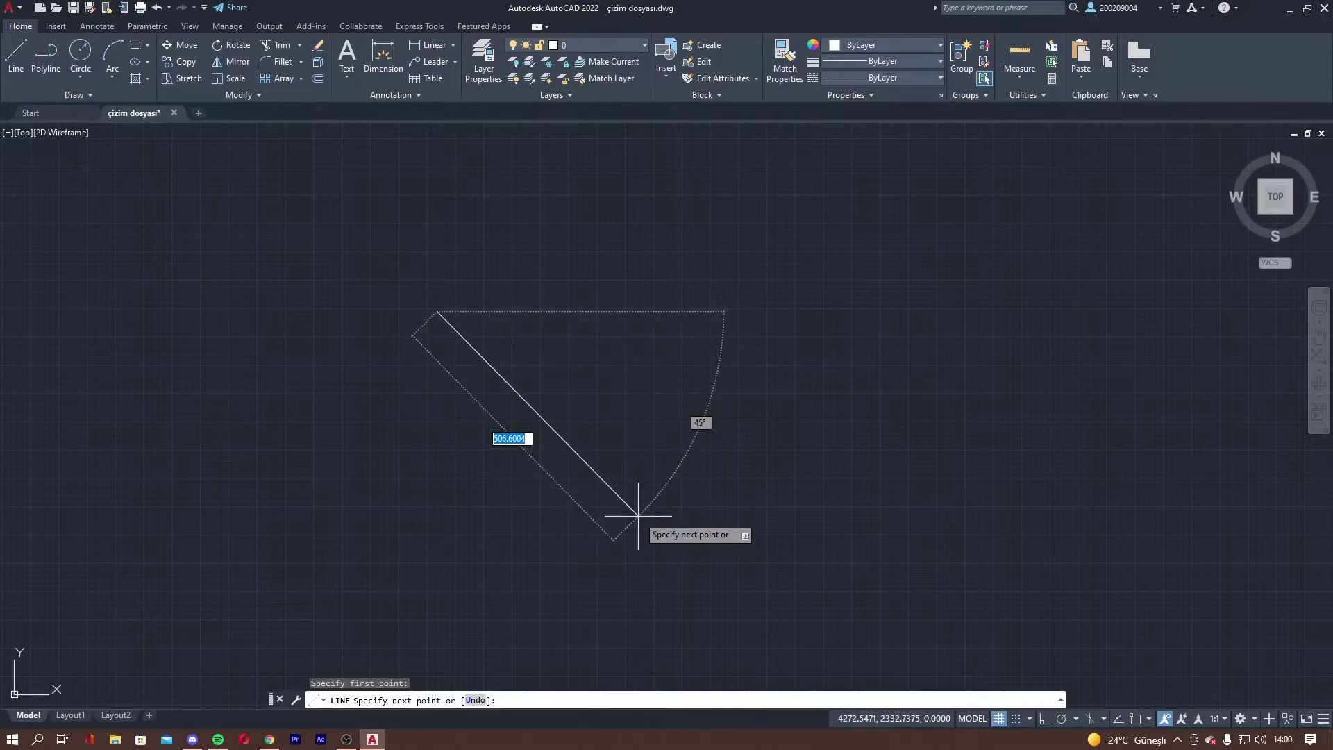
pyautogui.click(638, 515)
pyautogui.press('Escape')
pyautogui.scroll(4, 497, 463)
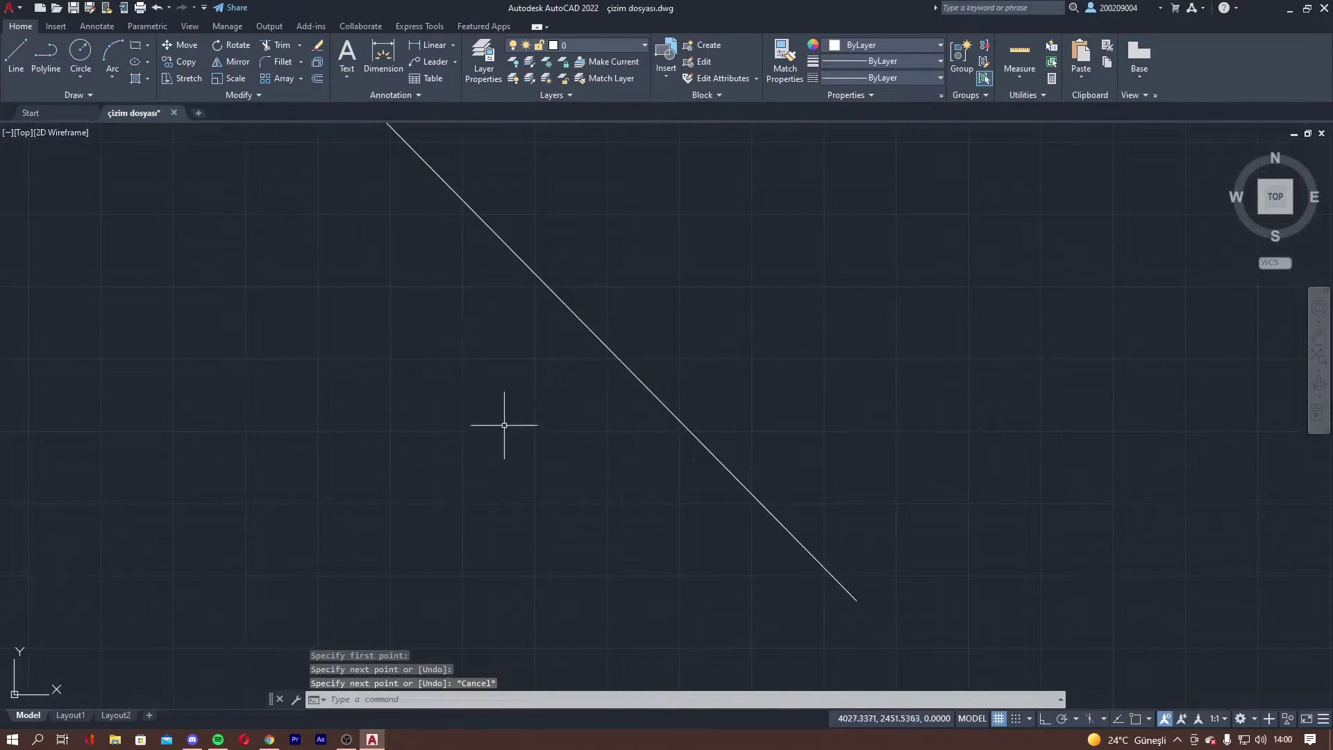
pyautogui.scroll(-2, 492, 430)
pyautogui.scroll(-4, 483, 444)
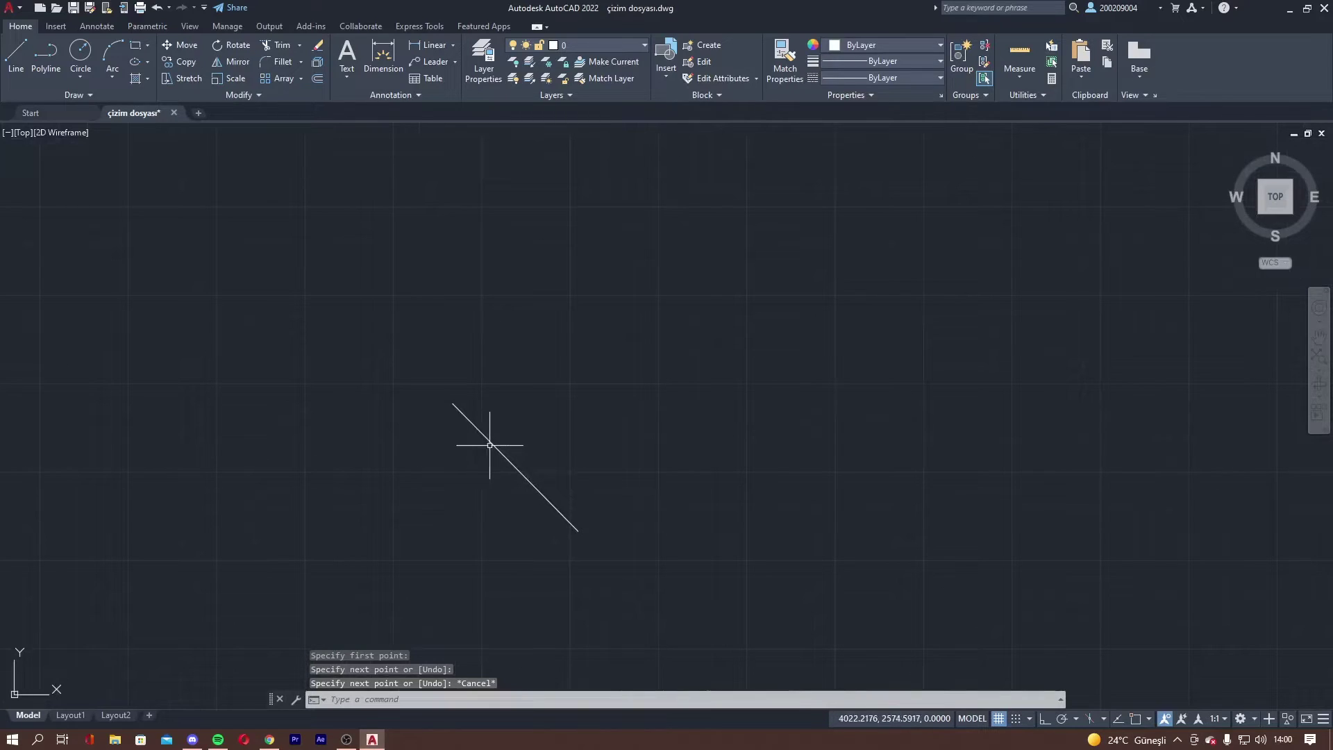
pyautogui.click(489, 445)
pyautogui.press('Delete')
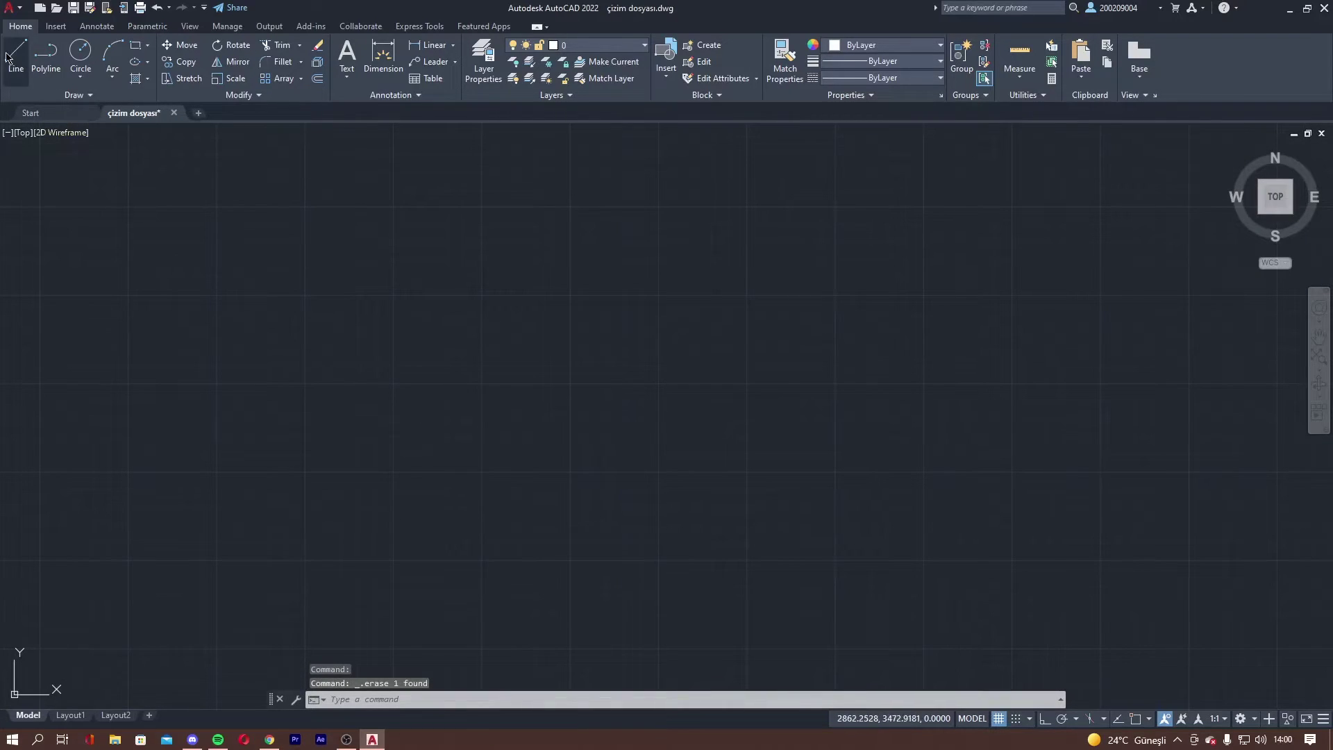
# Step: Draw a horizontal line and pan the view to centre it
pyautogui.click(7, 57)
pyautogui.click(386, 297)
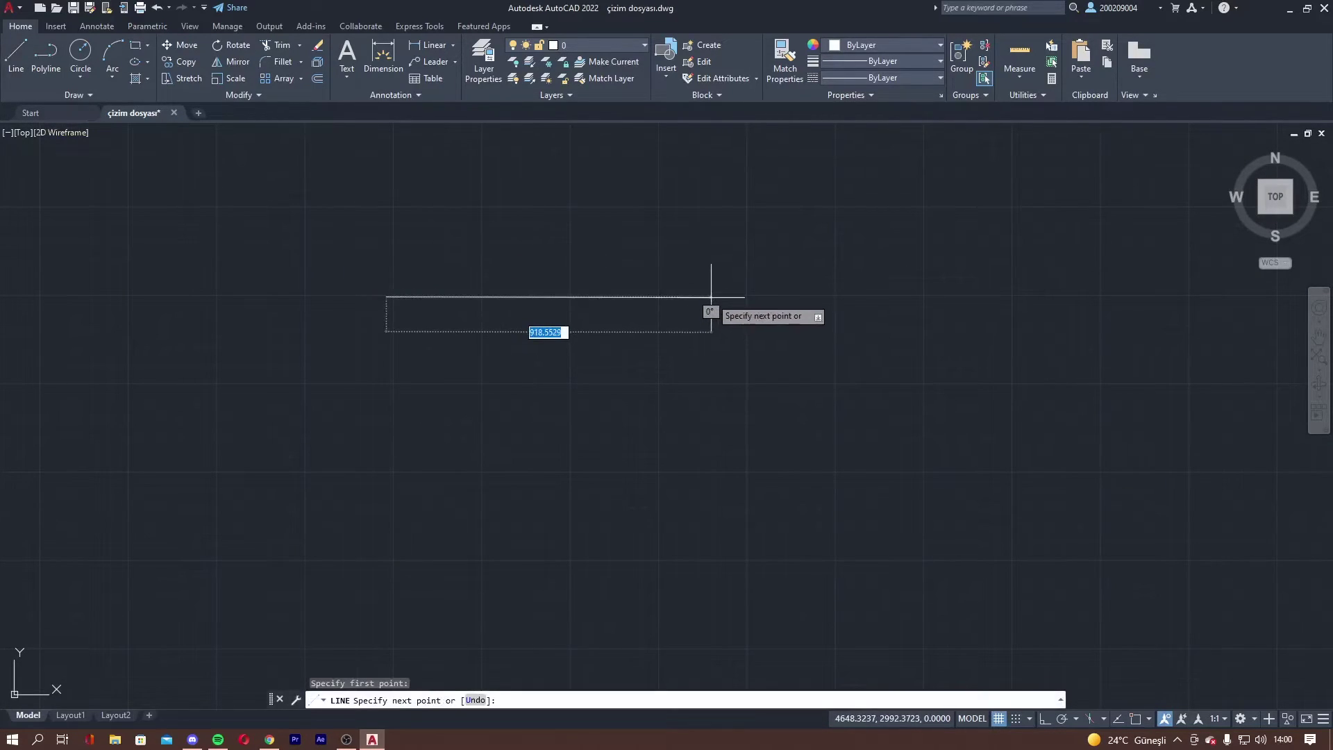
pyautogui.click(711, 297)
pyautogui.press('Escape')
pyautogui.scroll(6, 576, 320)
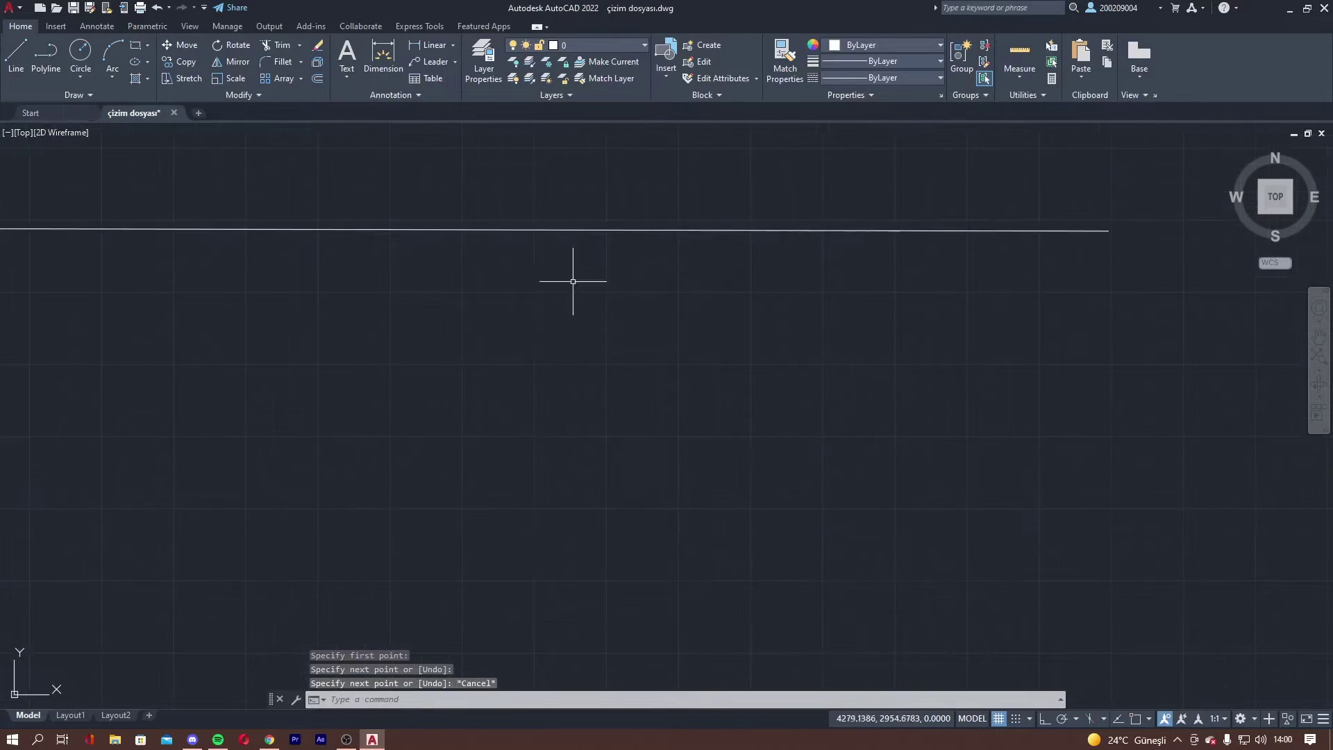
pyautogui.moveTo(574, 284); pyautogui.dragTo(543, 425, button='middle')
pyautogui.moveTo(426, 386)
pyautogui.mouseDown(button='middle')
pyautogui.moveTo(511, 395)
pyautogui.moveTo(690, 372)
pyautogui.mouseUp(button='middle')
pyautogui.scroll(3, 565, 337)
pyautogui.scroll(-2, 565, 337)
pyautogui.scroll(-3, 723, 414)
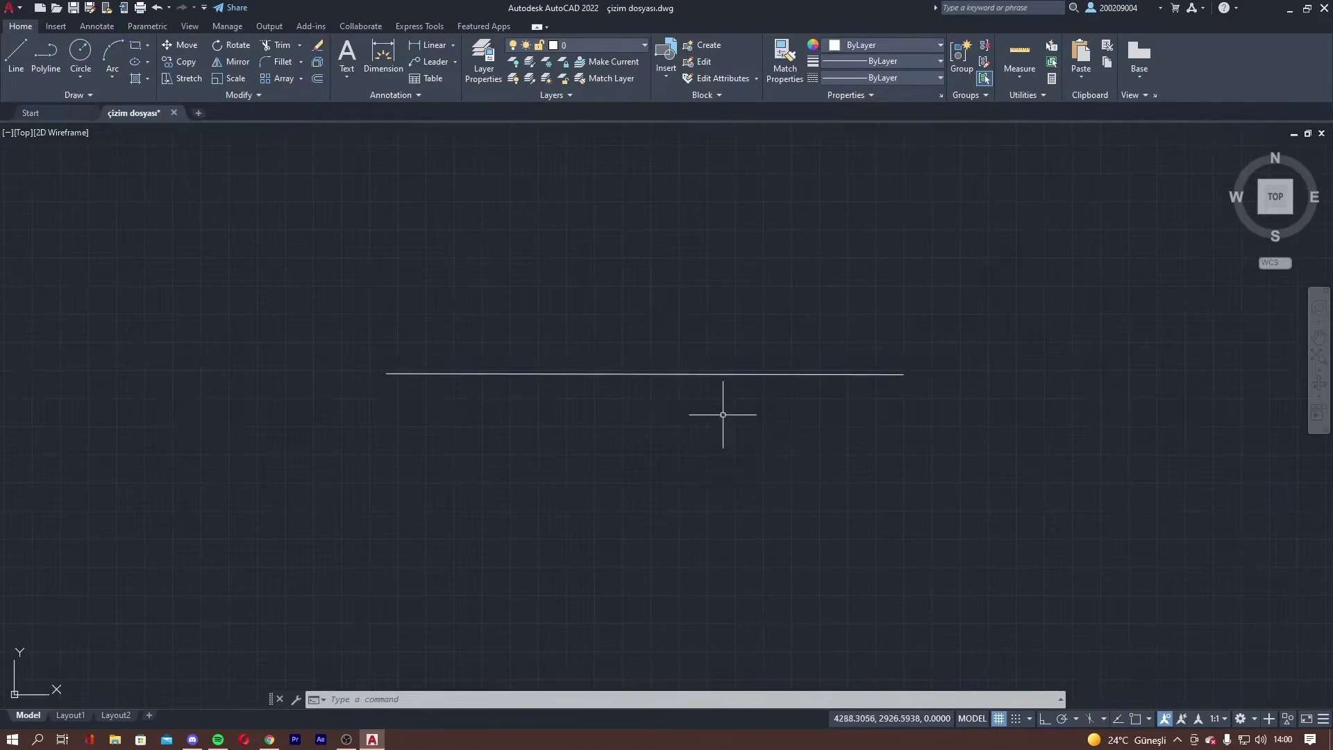
pyautogui.click(16, 55)
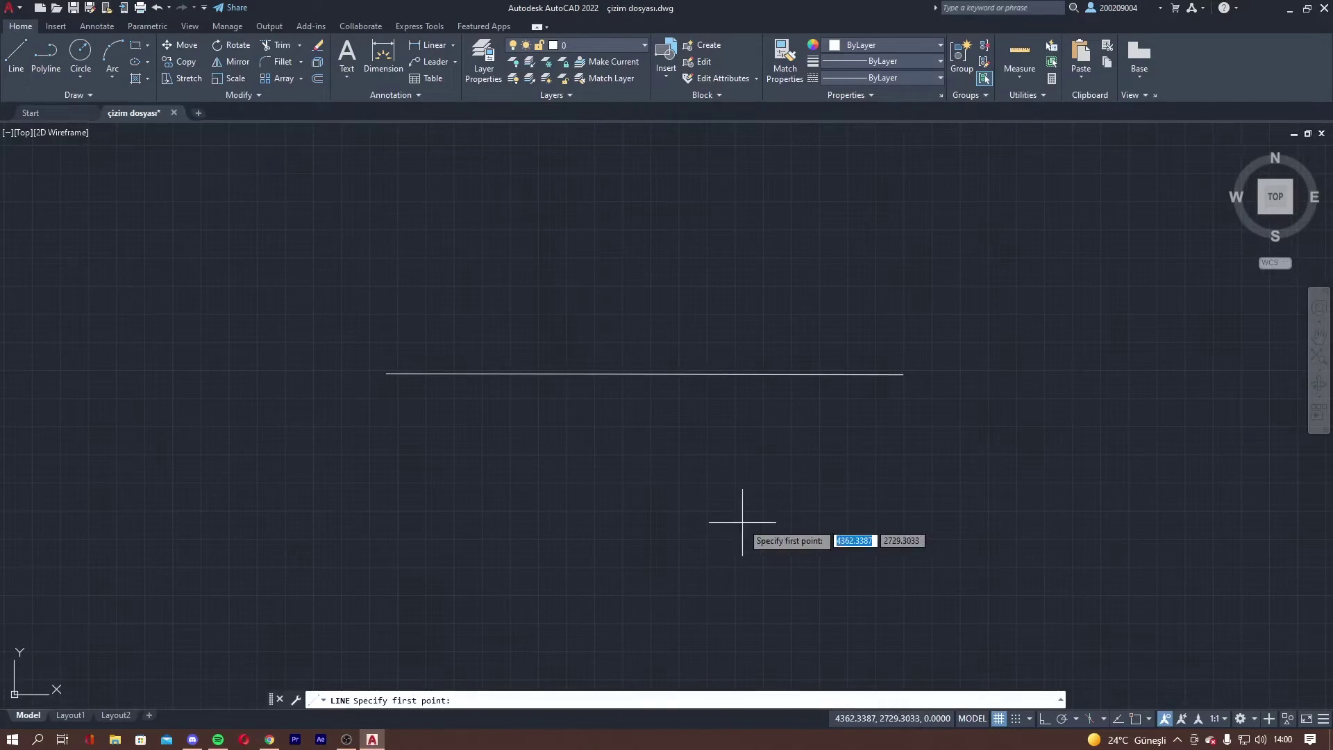
# Step: Turn on Ortho and object snap, then start a line at the first line's left endpoint
pyautogui.click(1044, 719)
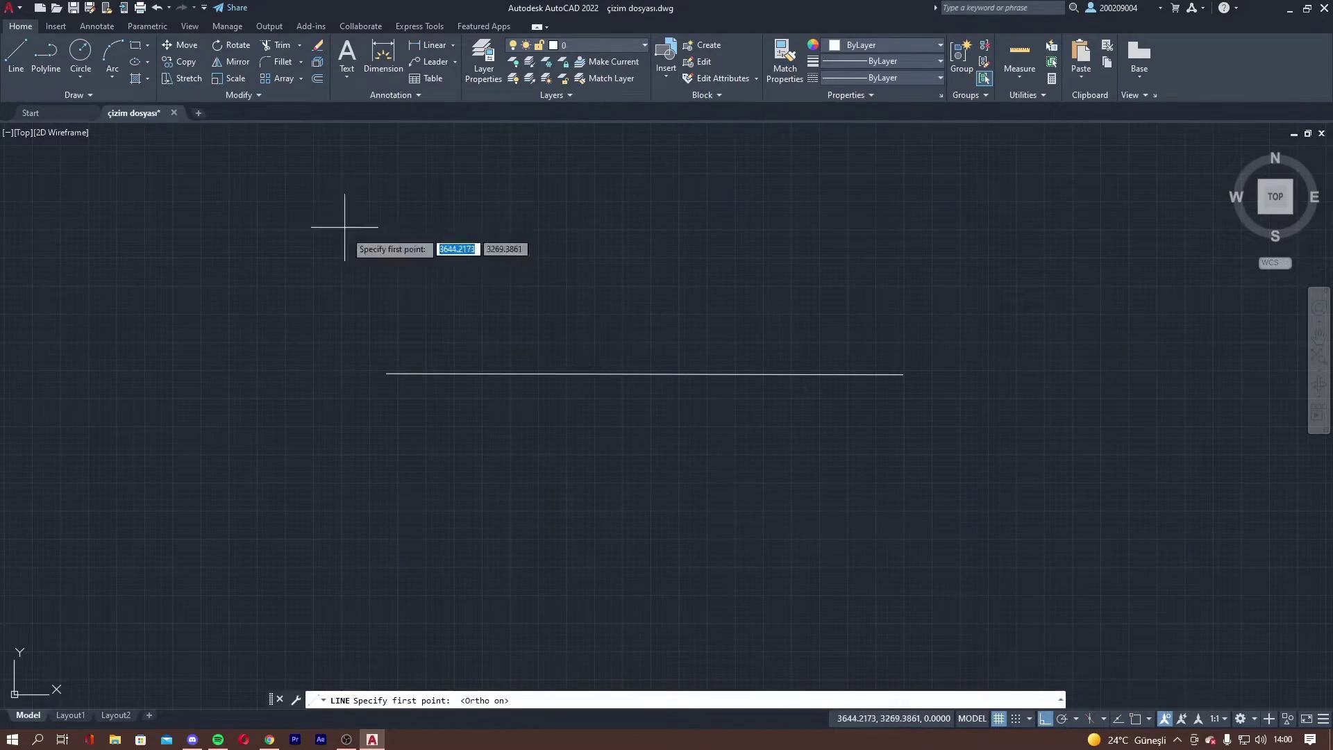
pyautogui.click(1117, 719)
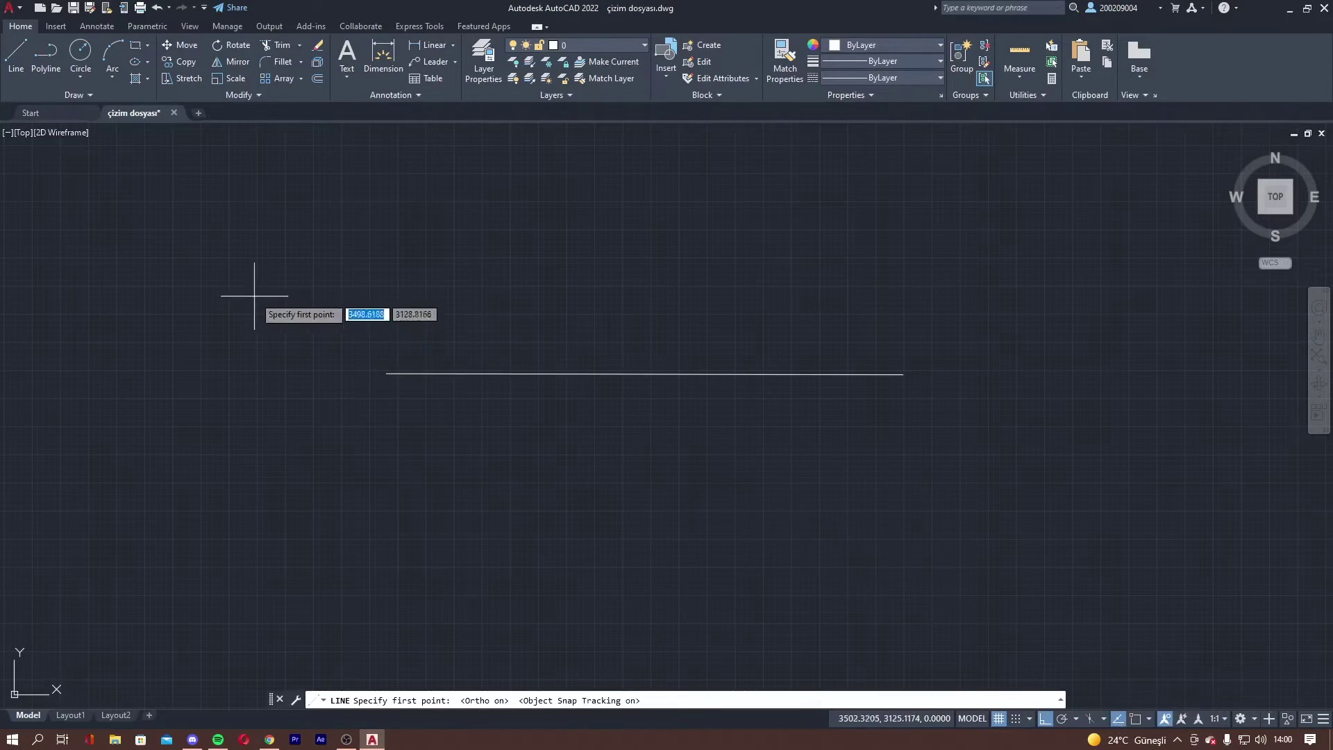
pyautogui.click(1117, 719)
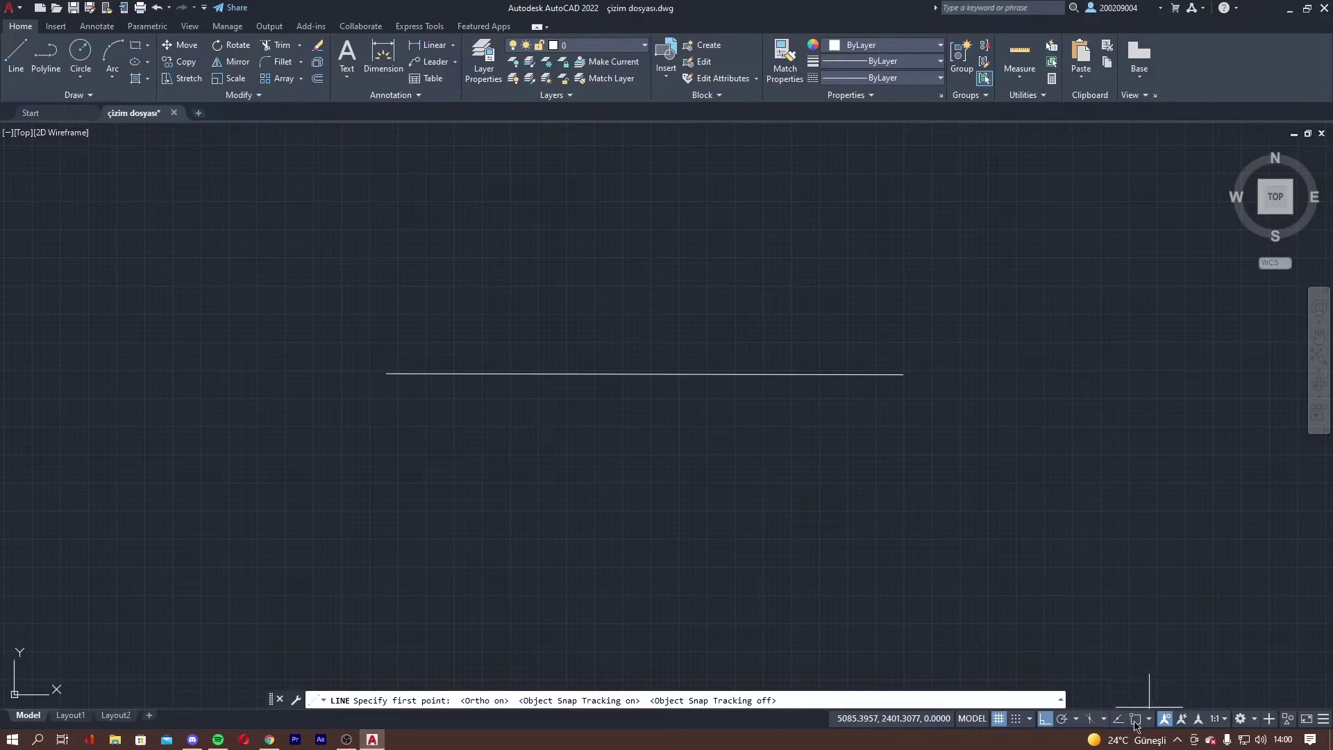
pyautogui.click(386, 373)
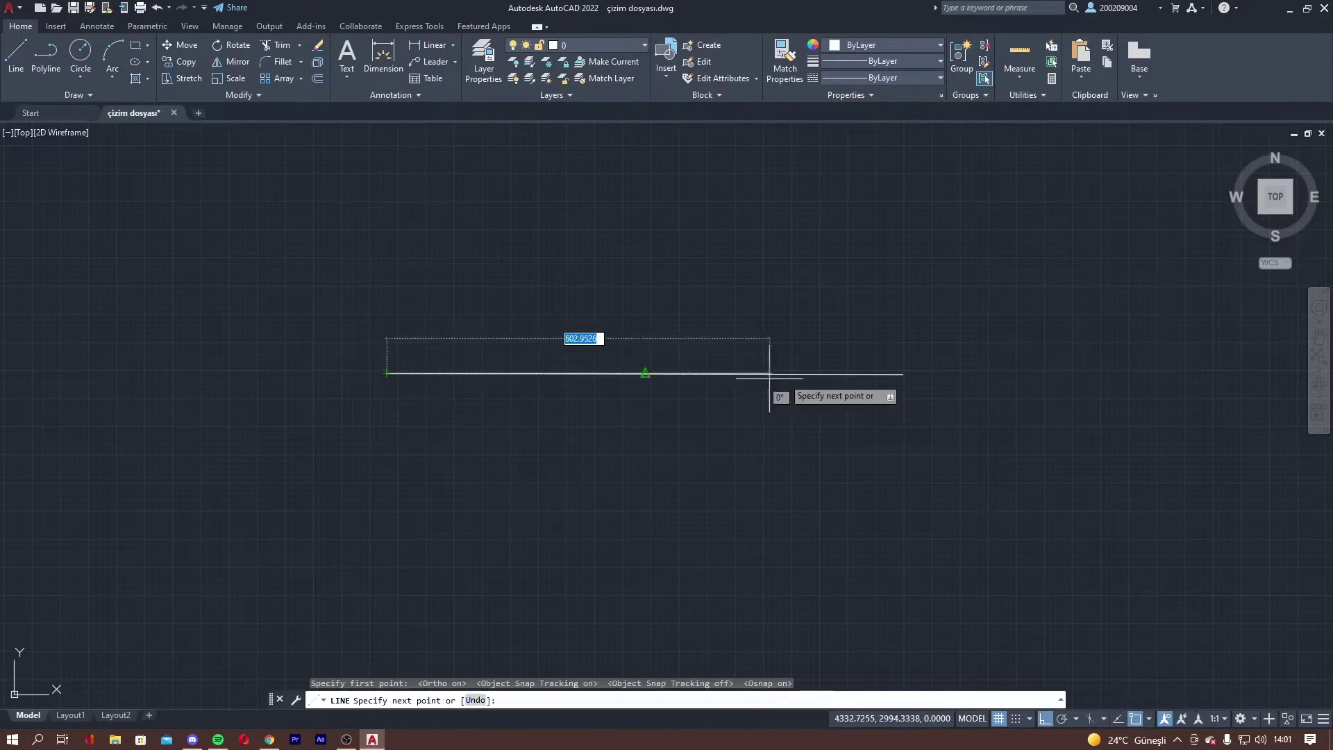
pyautogui.press('Escape')
pyautogui.scroll(5, 913, 417)
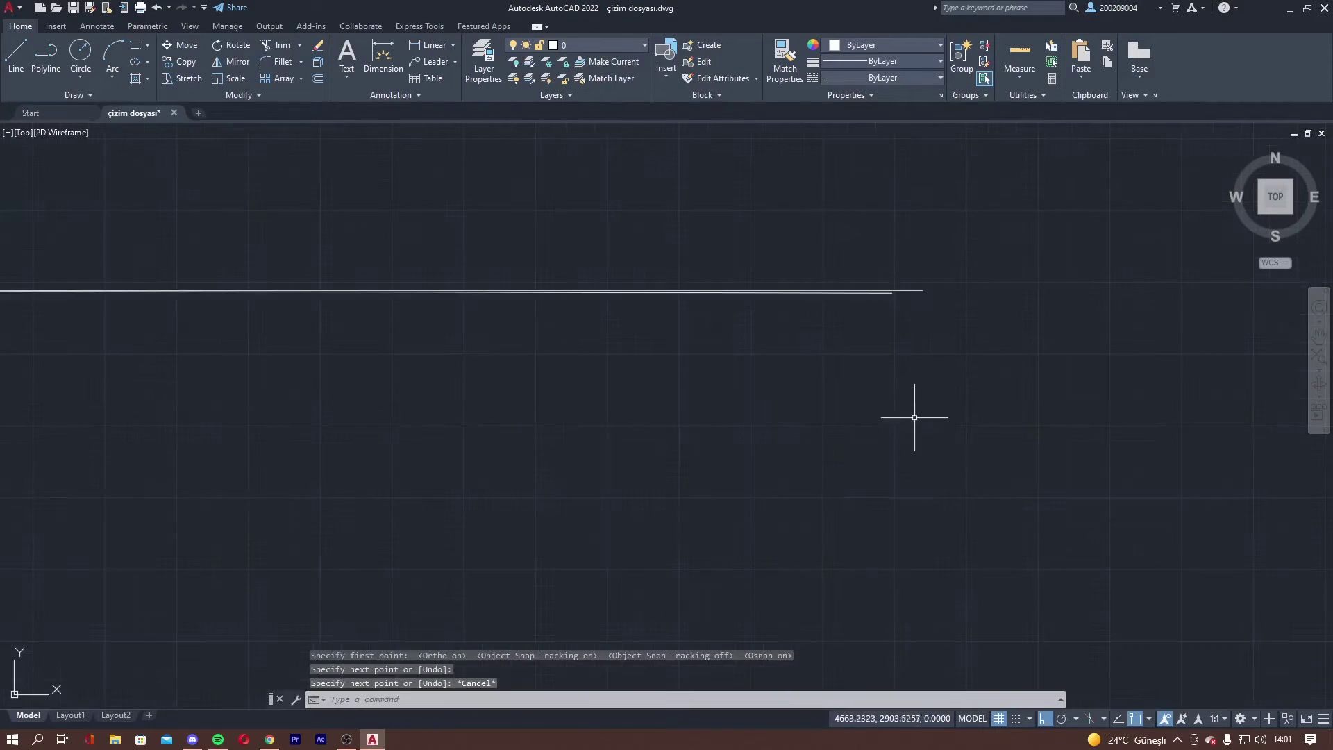
pyautogui.moveTo(642, 357); pyautogui.dragTo(643, 491, button='middle')
# Step: Window-select and delete both horizontal lines, then switch off Osnap and Ortho
pyautogui.scroll(3, 649, 357)
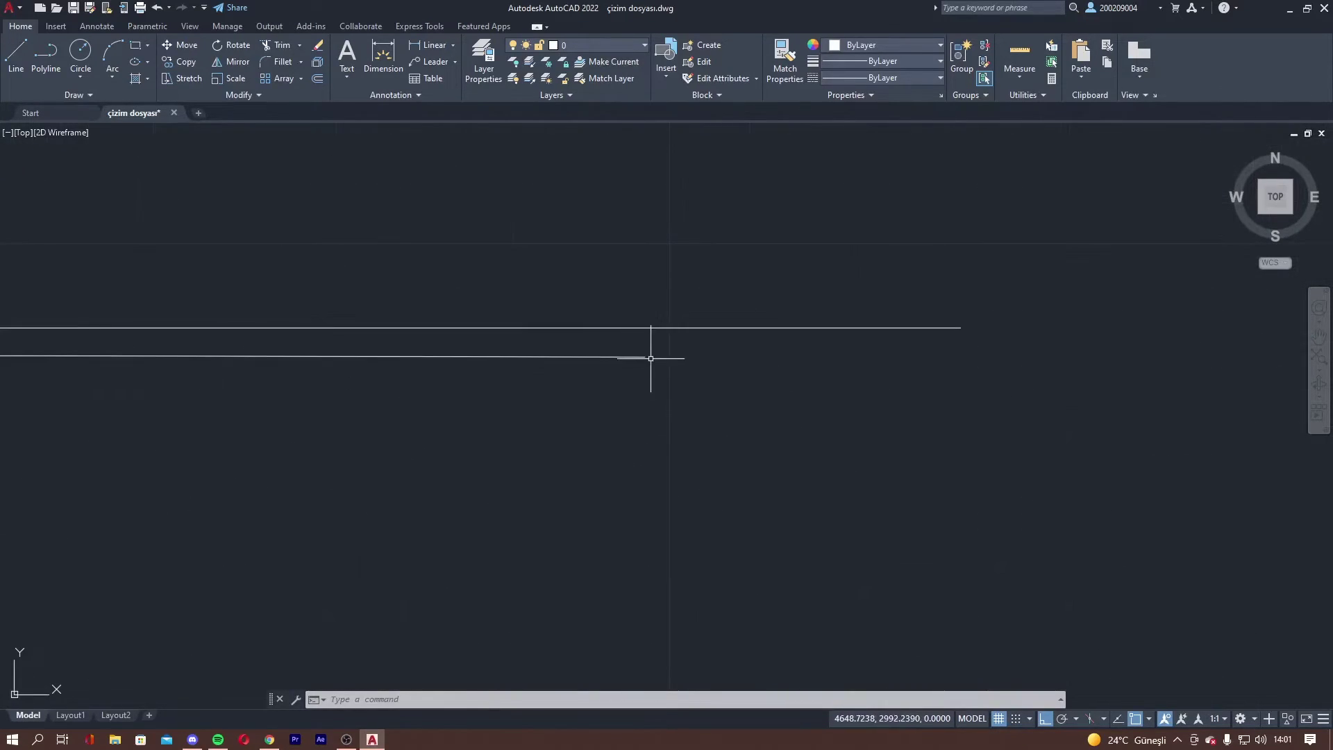
pyautogui.scroll(-2, 650, 386)
pyautogui.scroll(-5, 650, 386)
pyautogui.moveTo(484, 452); pyautogui.dragTo(738, 449, button='middle')
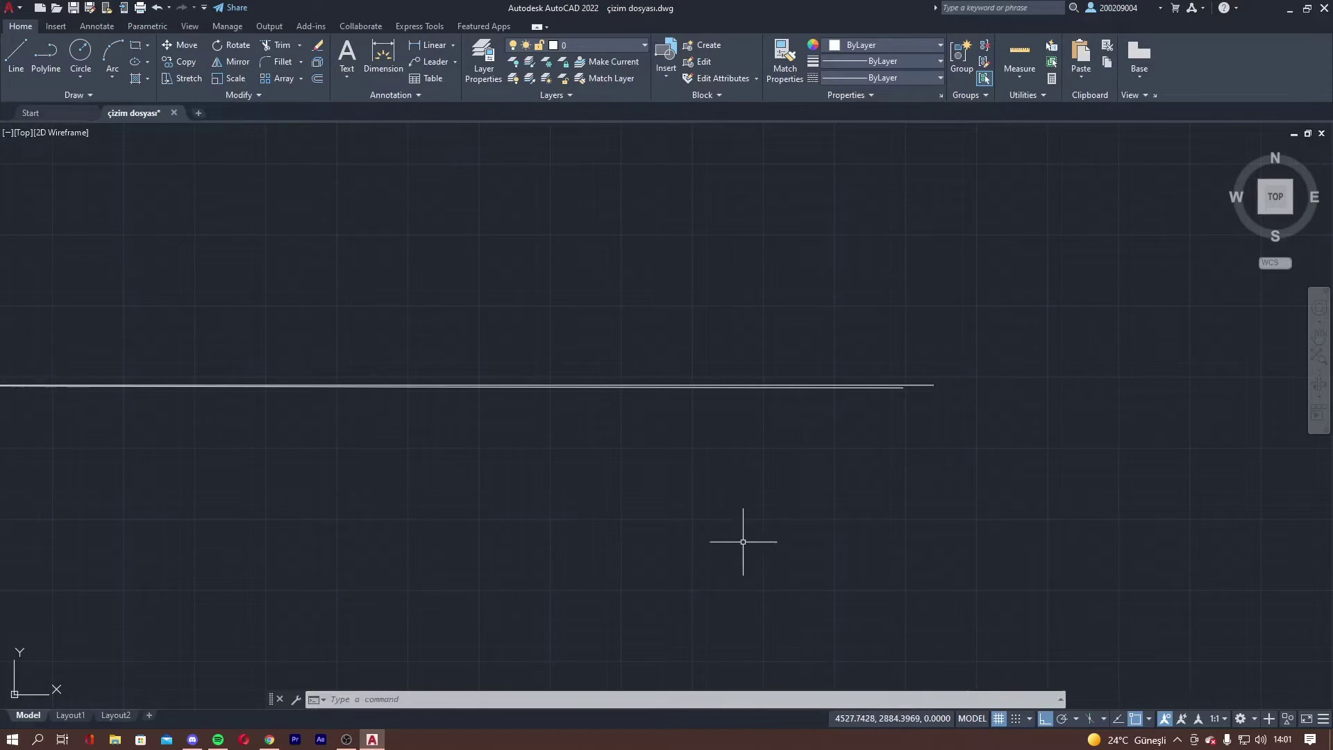
pyautogui.moveTo(744, 562); pyautogui.dragTo(985, 572, button='middle')
pyautogui.scroll(-4, 761, 511)
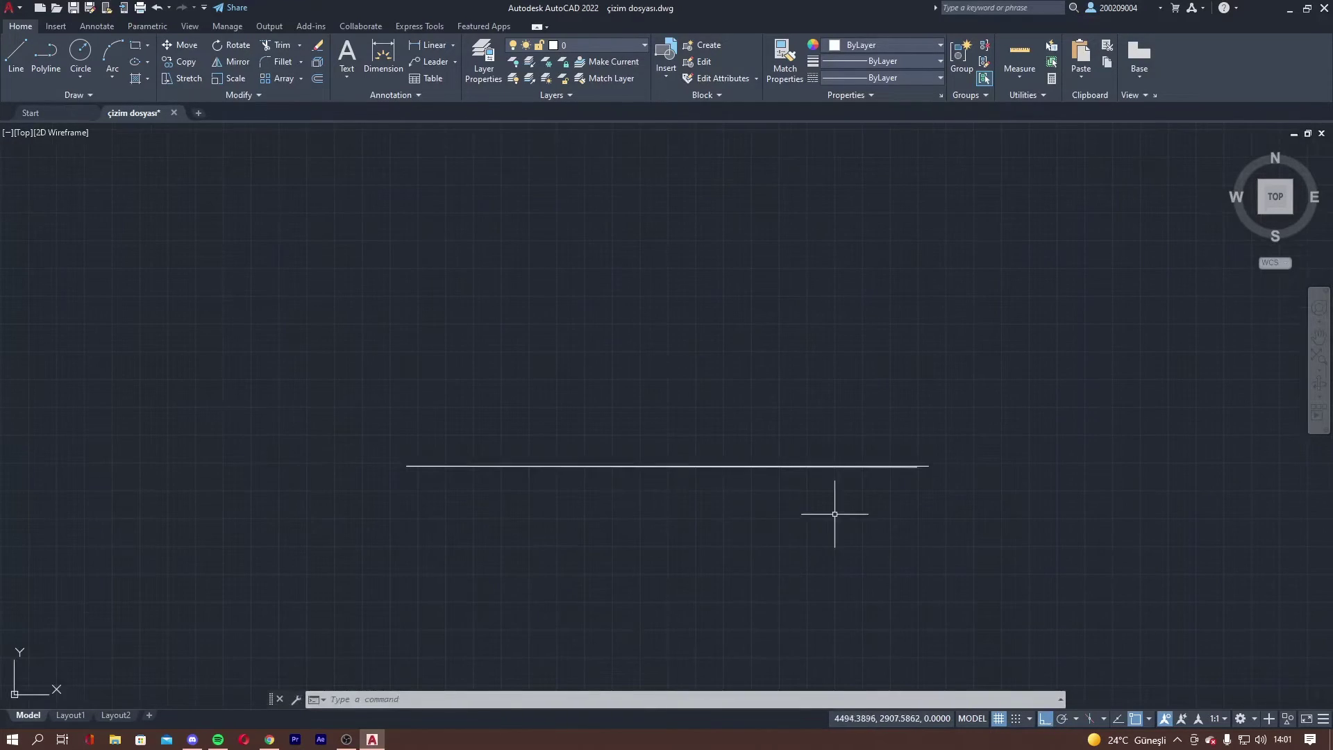
pyautogui.moveTo(834, 513); pyautogui.dragTo(767, 509, button='middle')
pyautogui.click(887, 509)
pyautogui.click(336, 379)
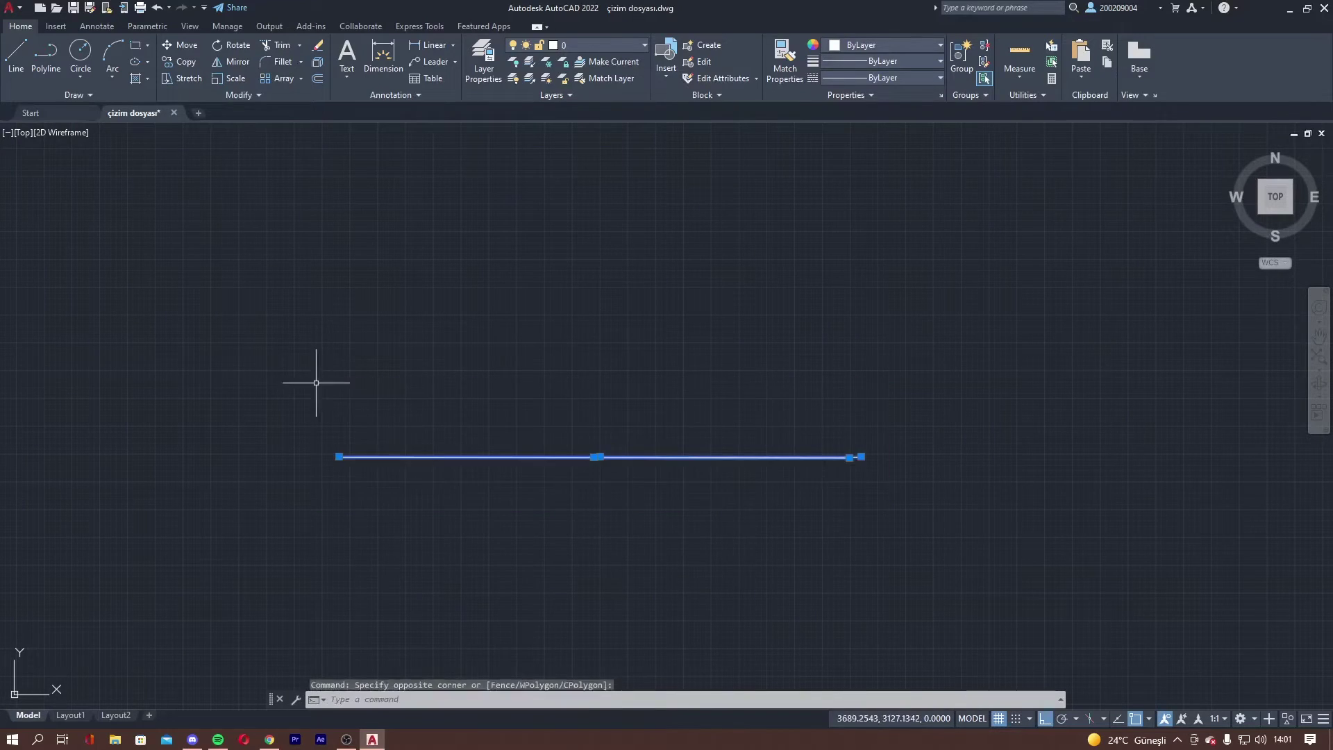
pyautogui.press('Delete')
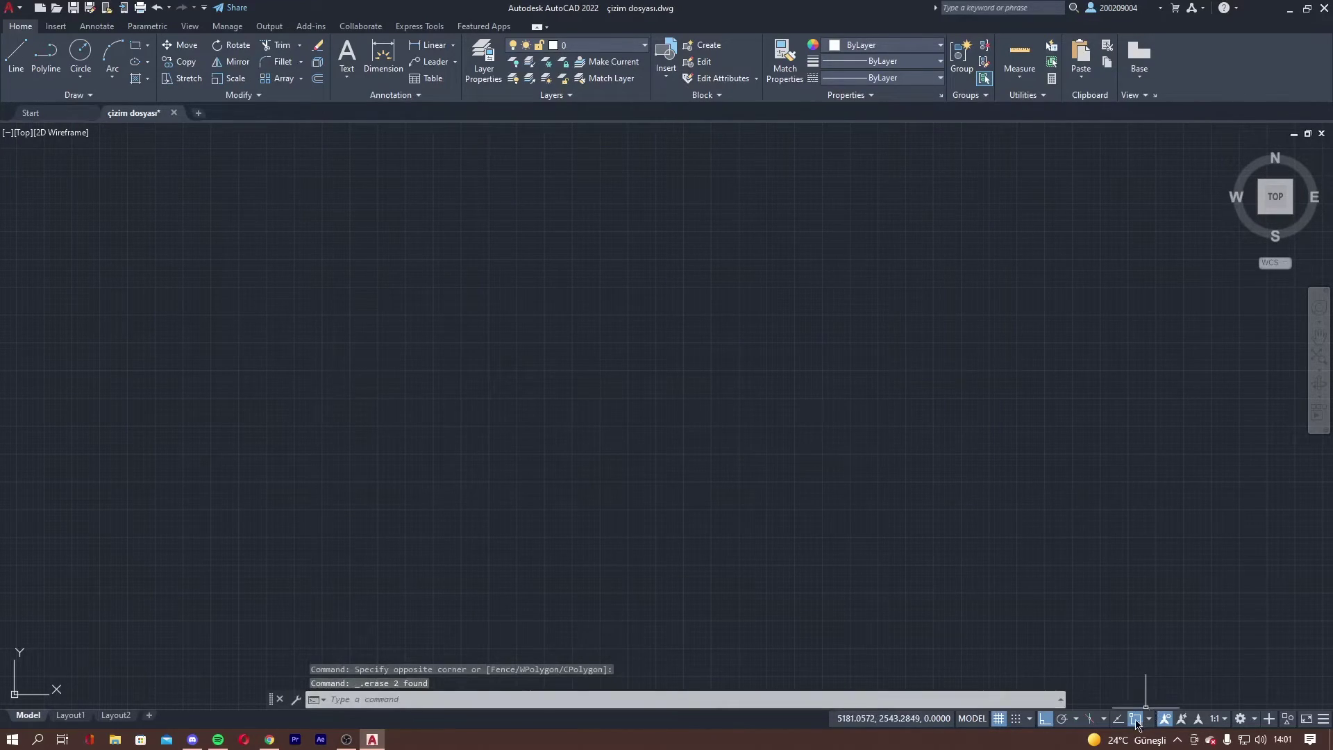
pyautogui.click(1135, 719)
pyautogui.click(1045, 720)
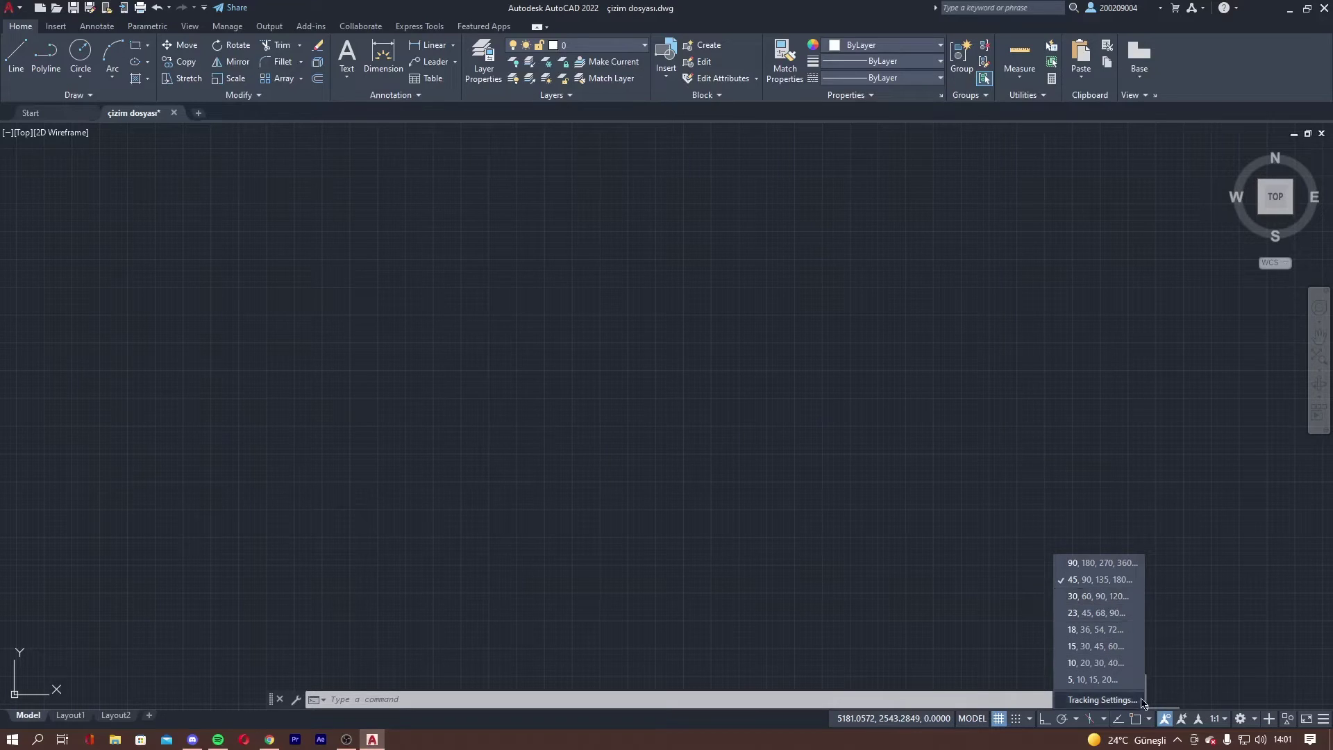
# Step: Enable polar tracking and object snap, clearing Midpoint, Center and Intersection to leave Endpoint
pyautogui.click(1066, 726)
pyautogui.click(1062, 719)
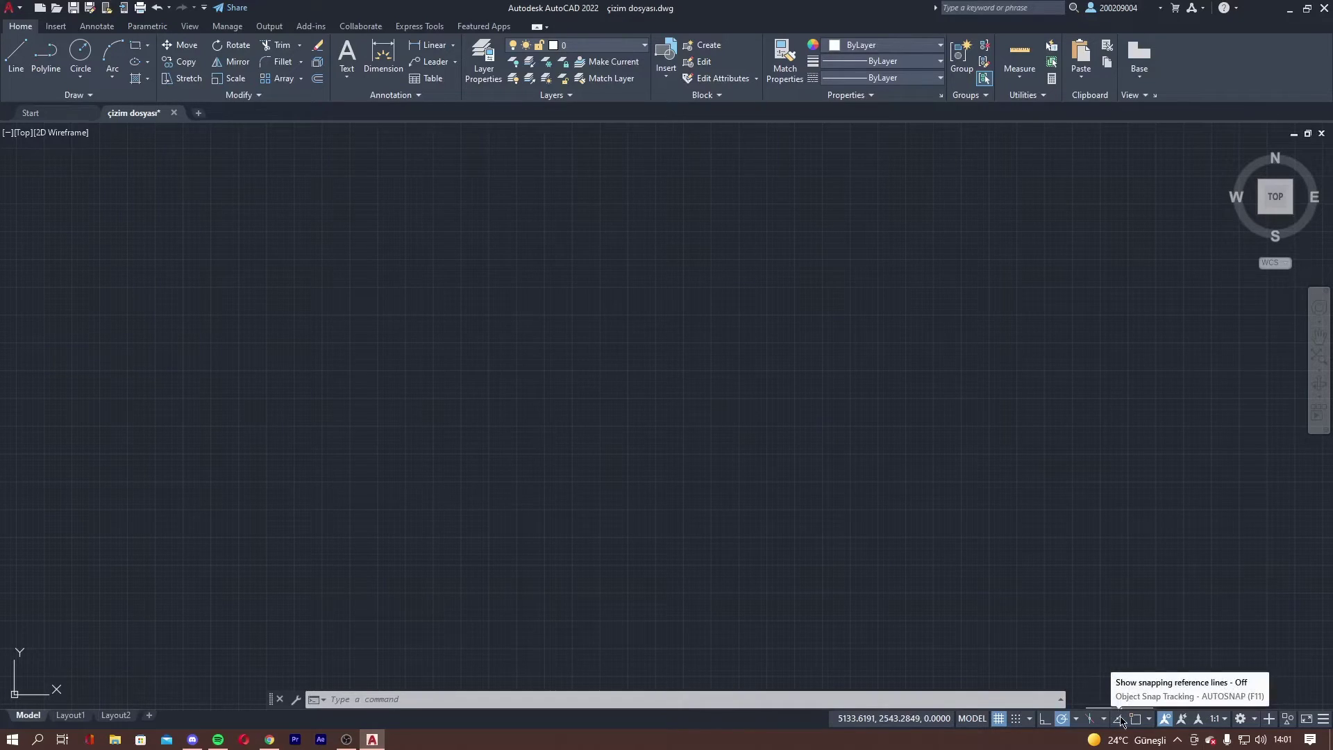
pyautogui.click(1119, 719)
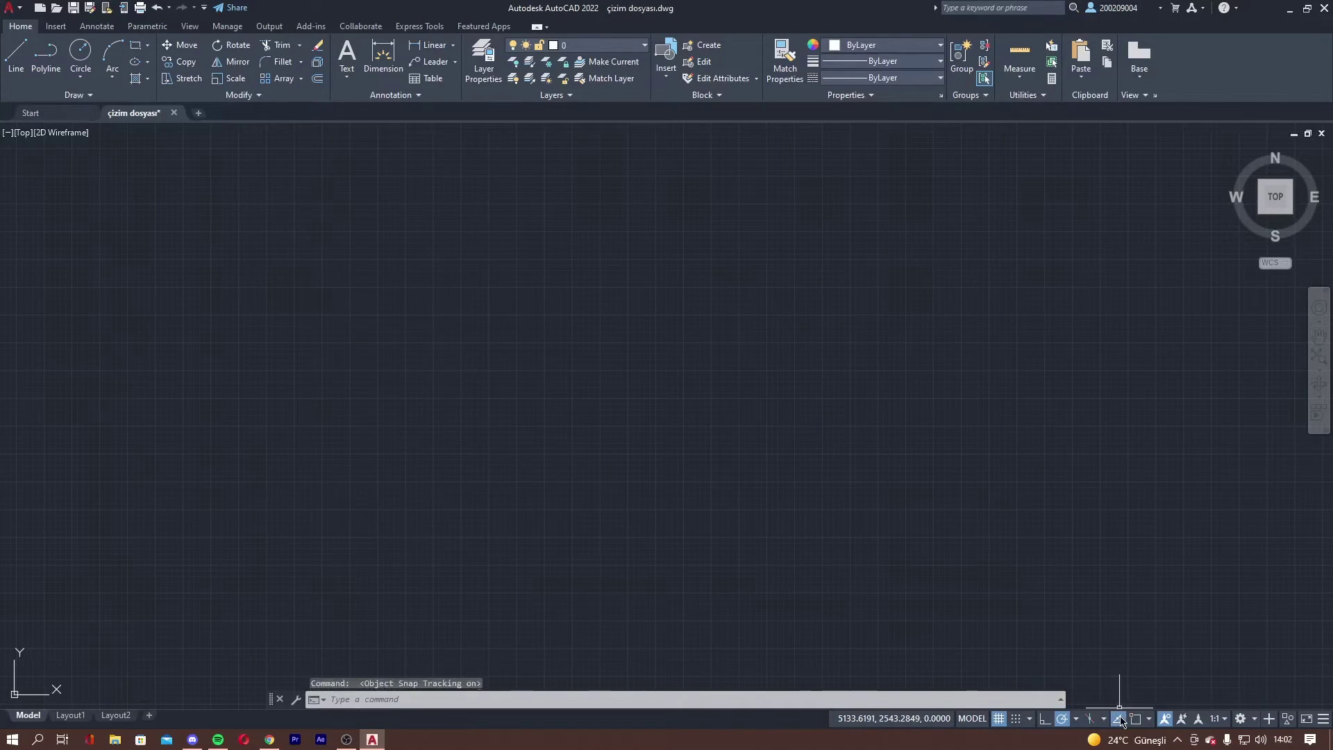
pyautogui.click(1119, 719)
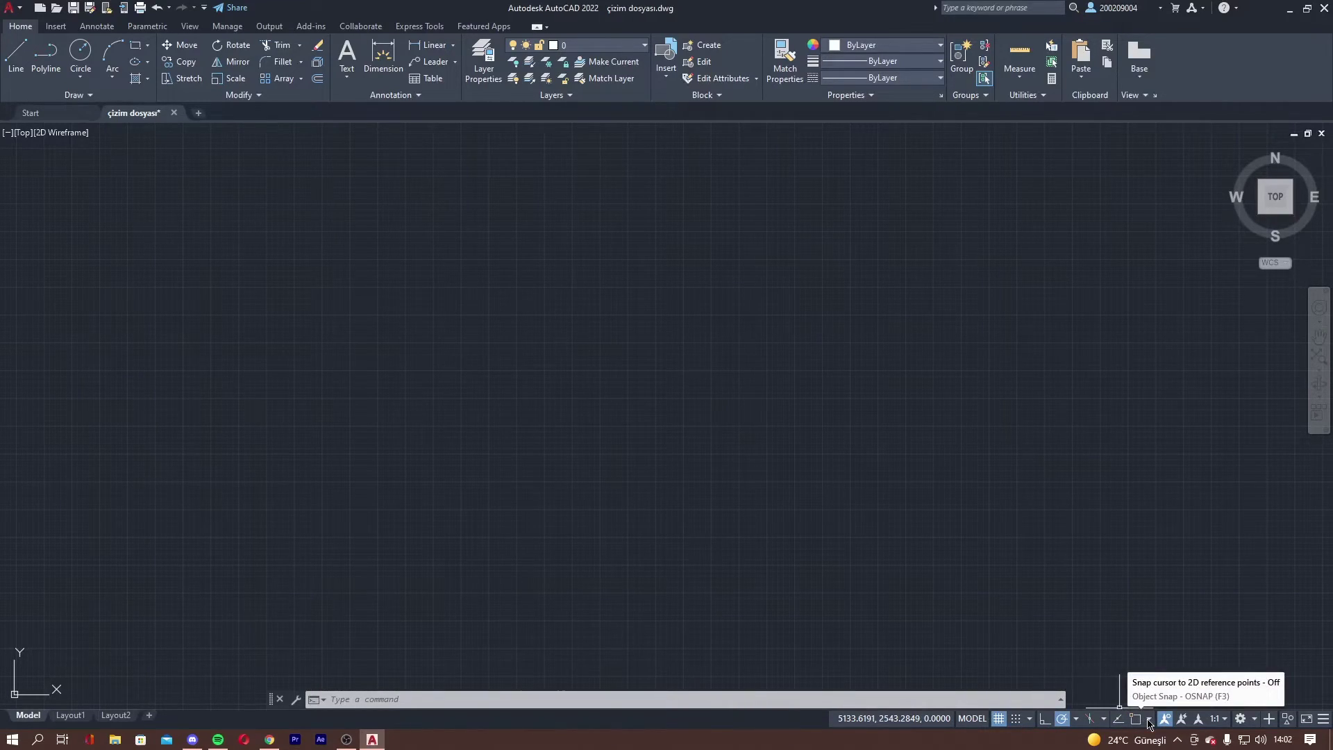
pyautogui.click(1141, 720)
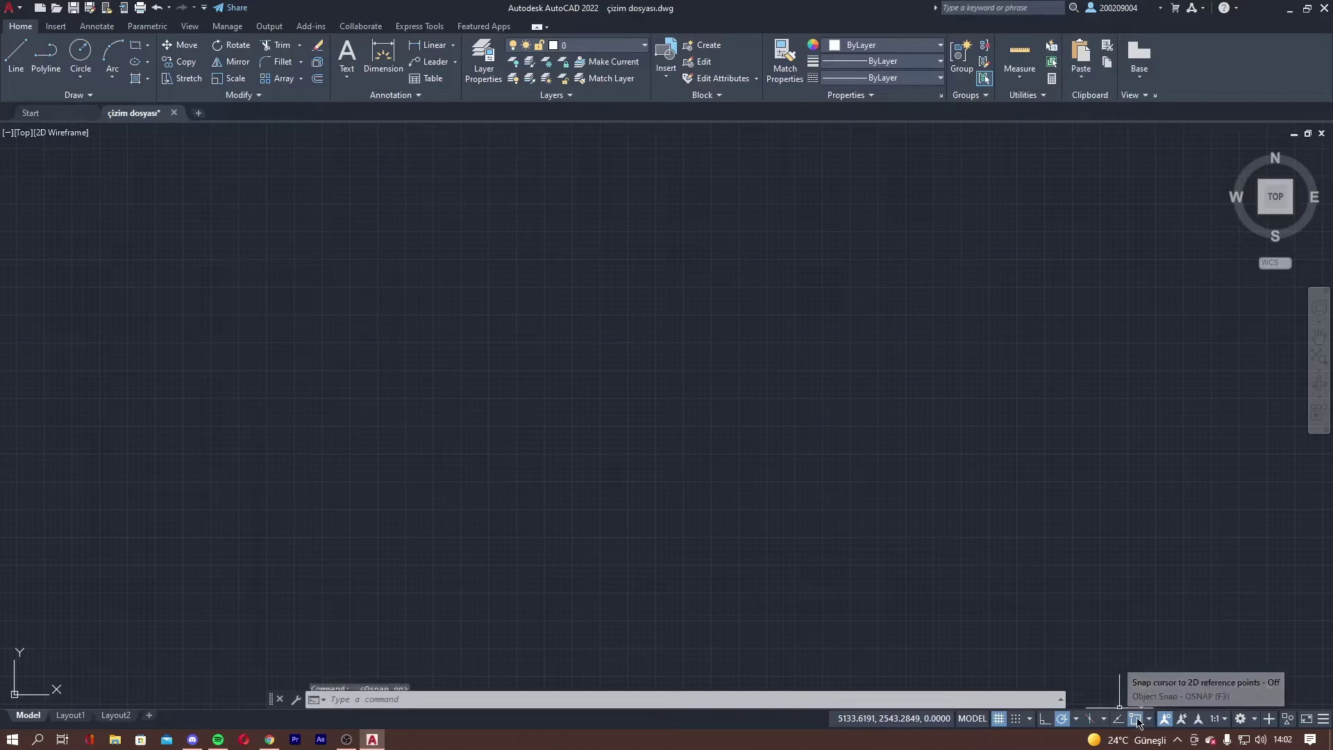
pyautogui.click(1149, 720)
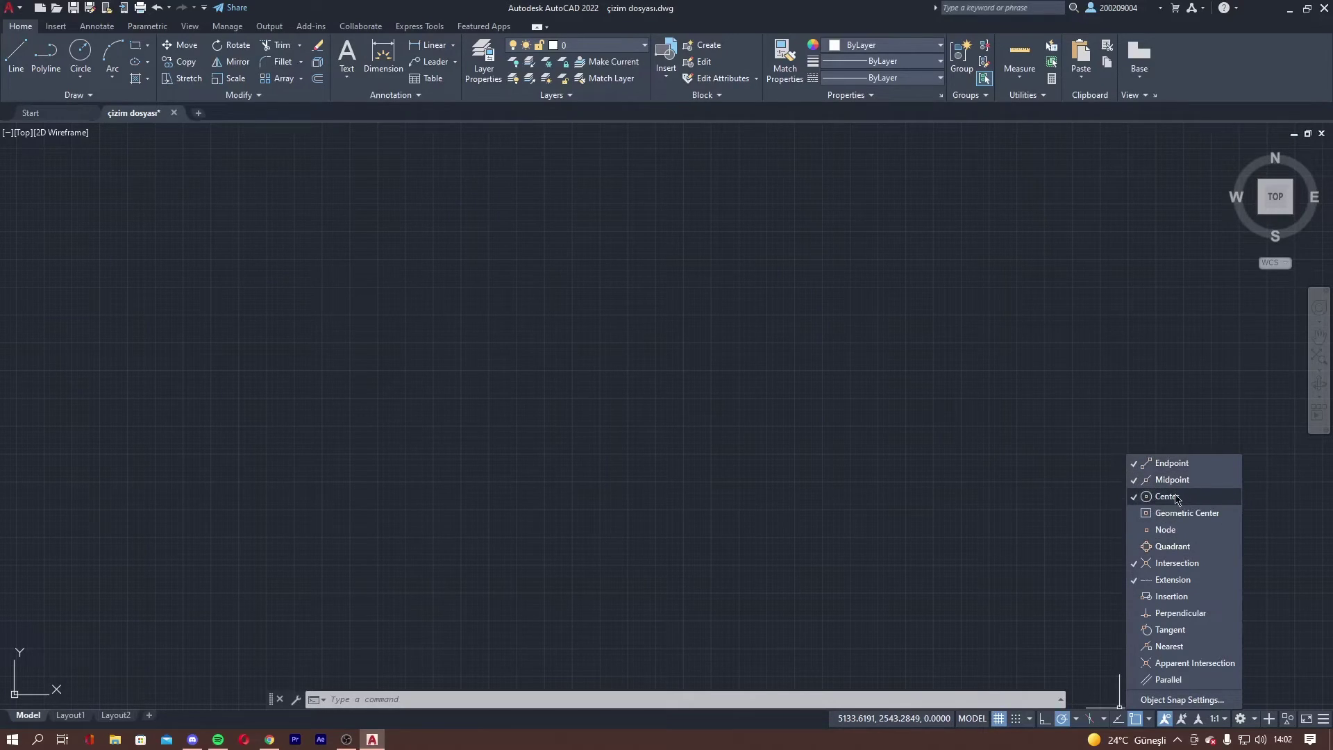
pyautogui.click(1176, 562)
pyautogui.click(1166, 497)
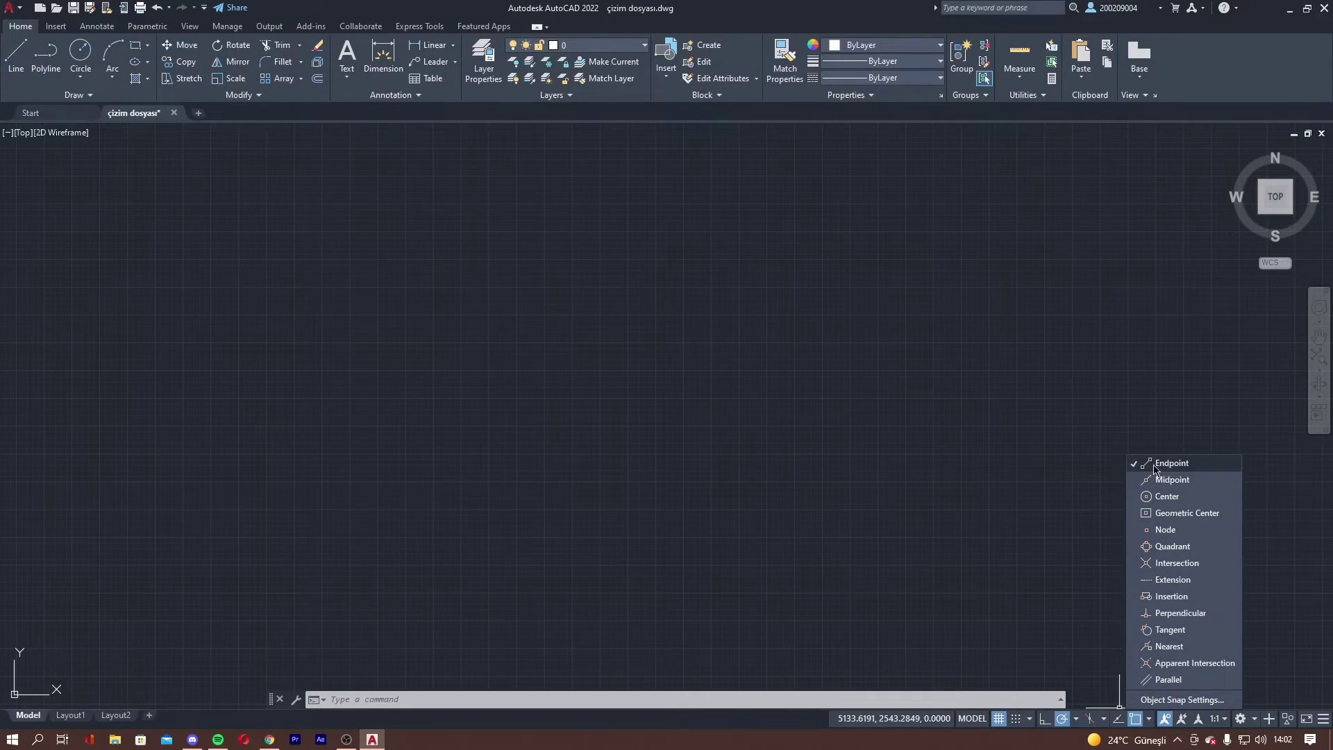
# Step: Draw a horizontal line about 594 units long along the 0° polar track
pyautogui.click(1147, 720)
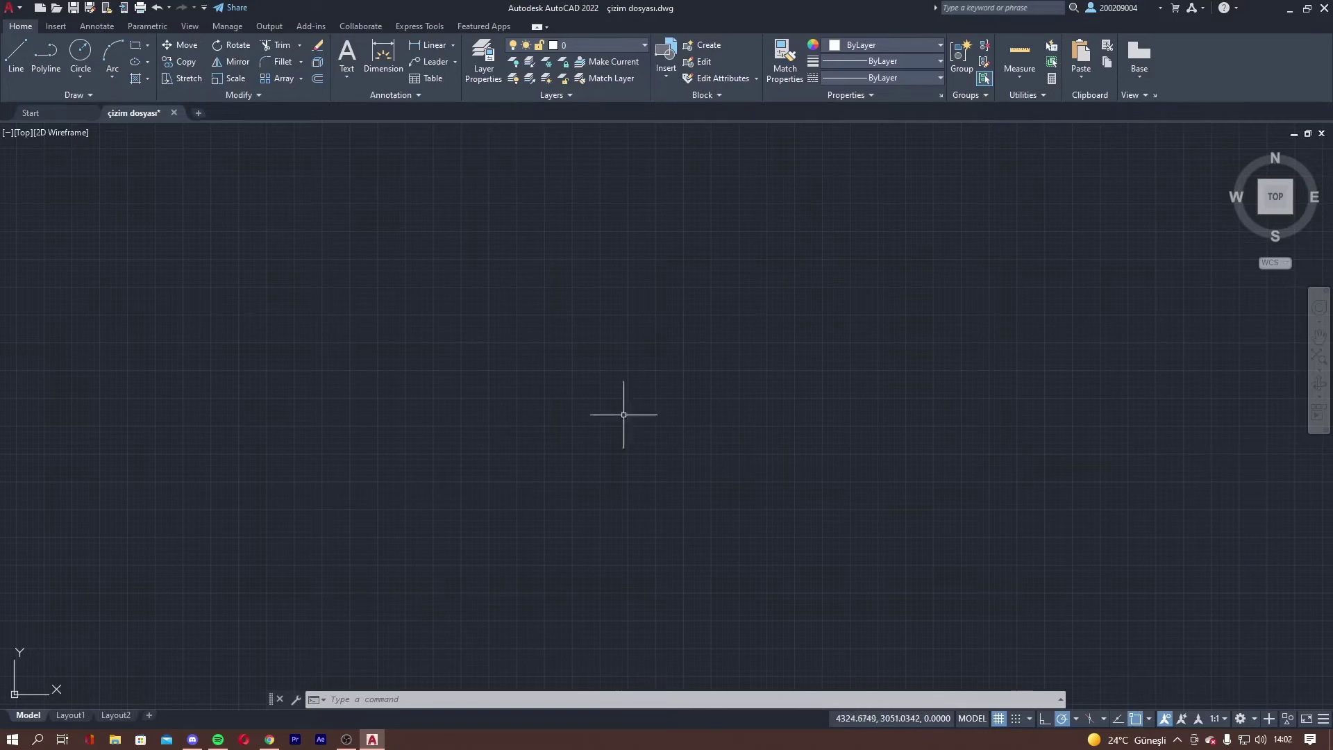
pyautogui.write('l')
pyautogui.press('Return')
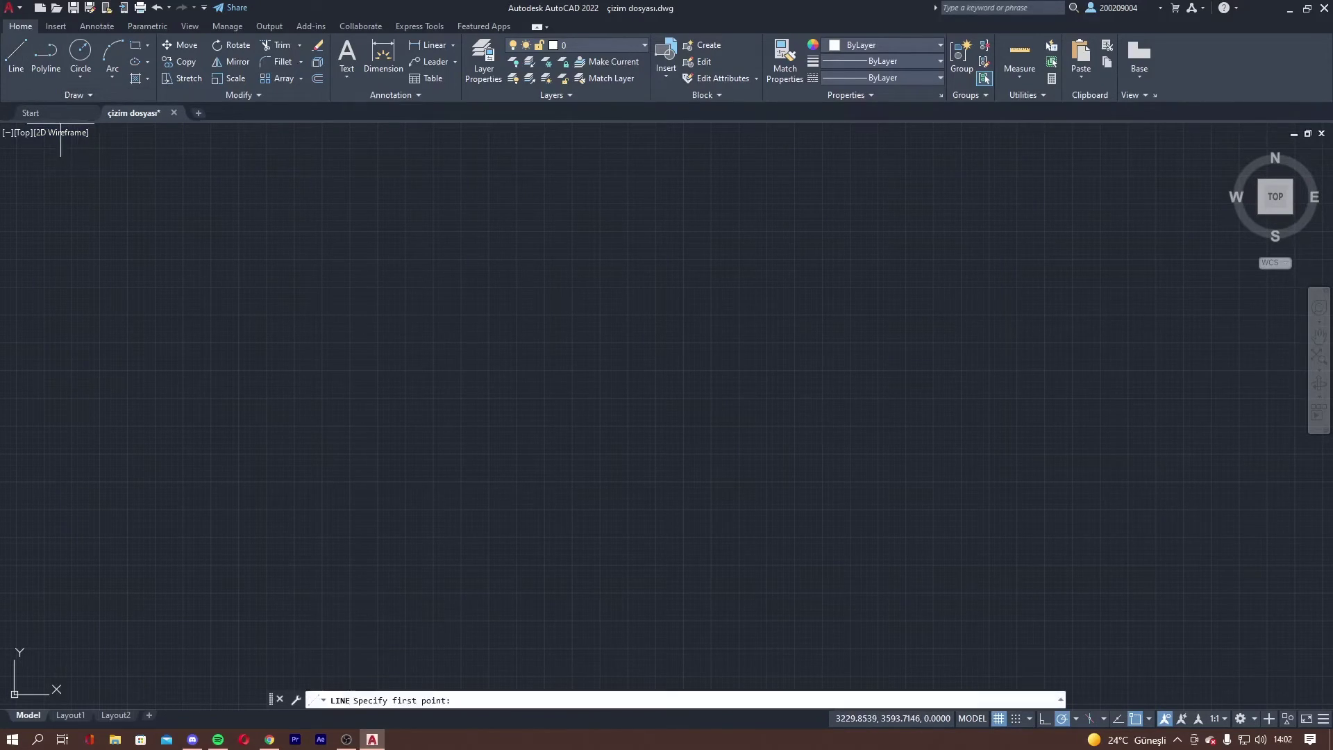
pyautogui.click(379, 314)
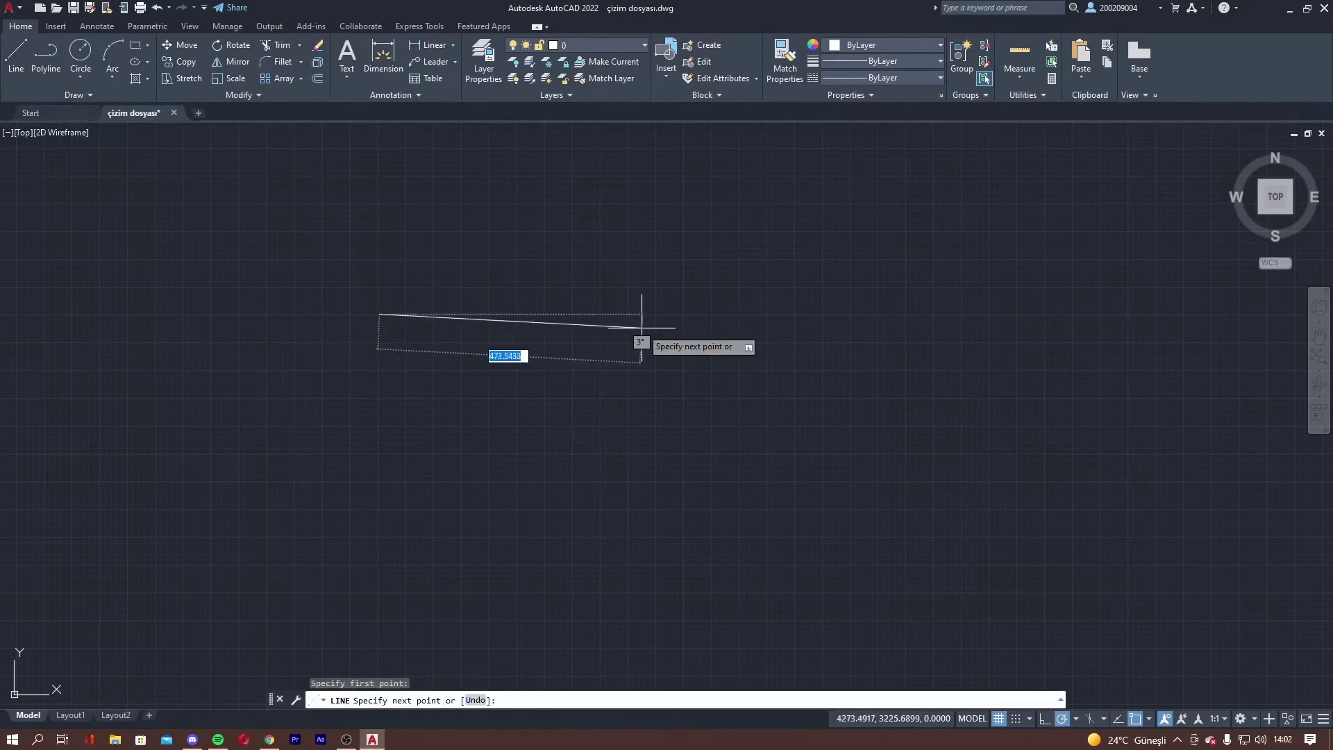
pyautogui.click(709, 314)
pyautogui.press('Escape')
pyautogui.moveTo(624, 372)
pyautogui.mouseDown(button='middle')
pyautogui.moveTo(679, 363)
pyautogui.moveTo(613, 377)
pyautogui.mouseUp(button='middle')
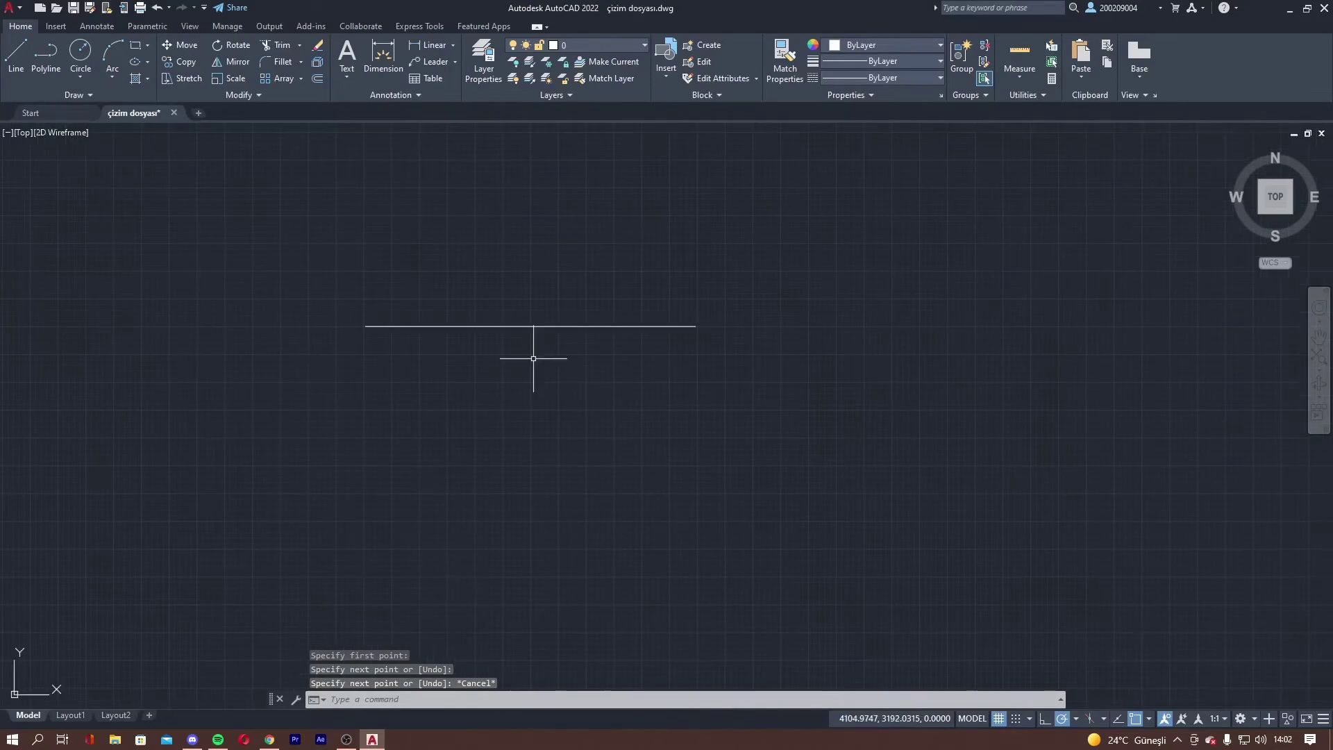
pyautogui.click(3, 61)
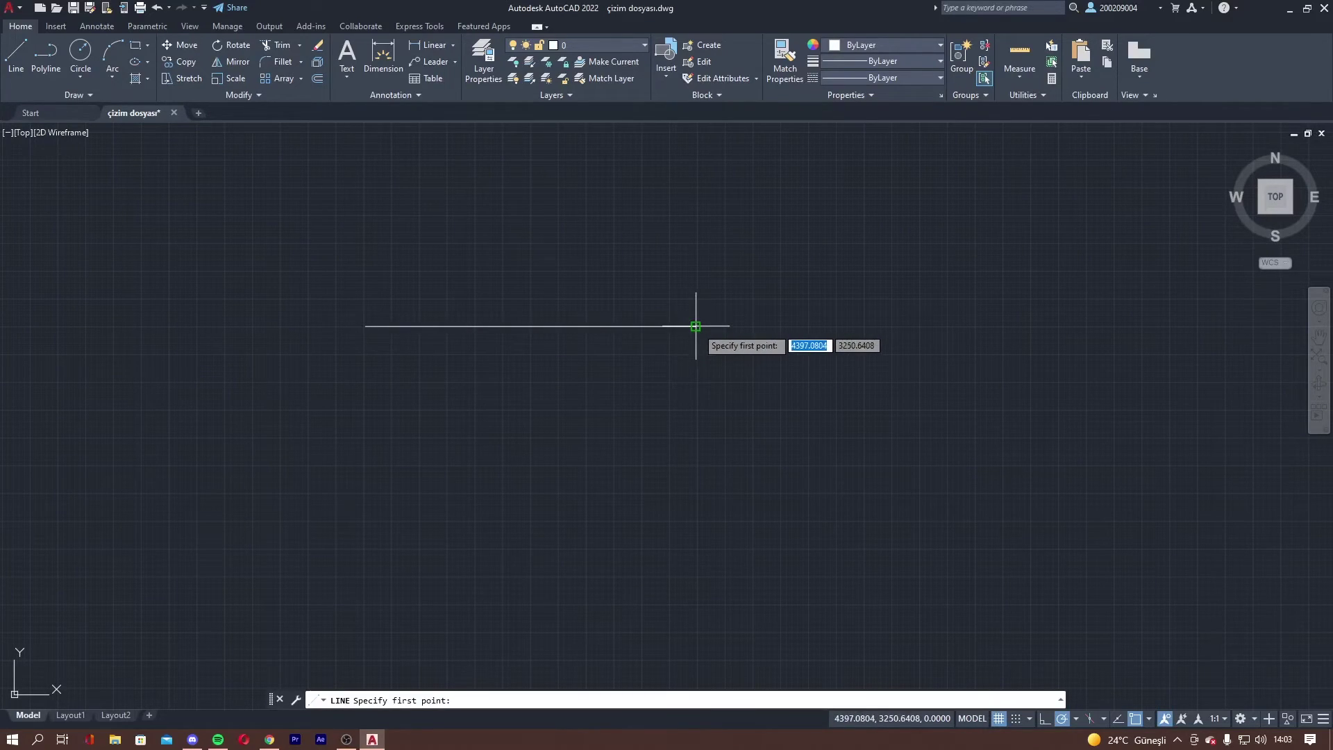
# Step: Draw a vertical line down from the horizontal line's right end
pyautogui.click(1147, 720)
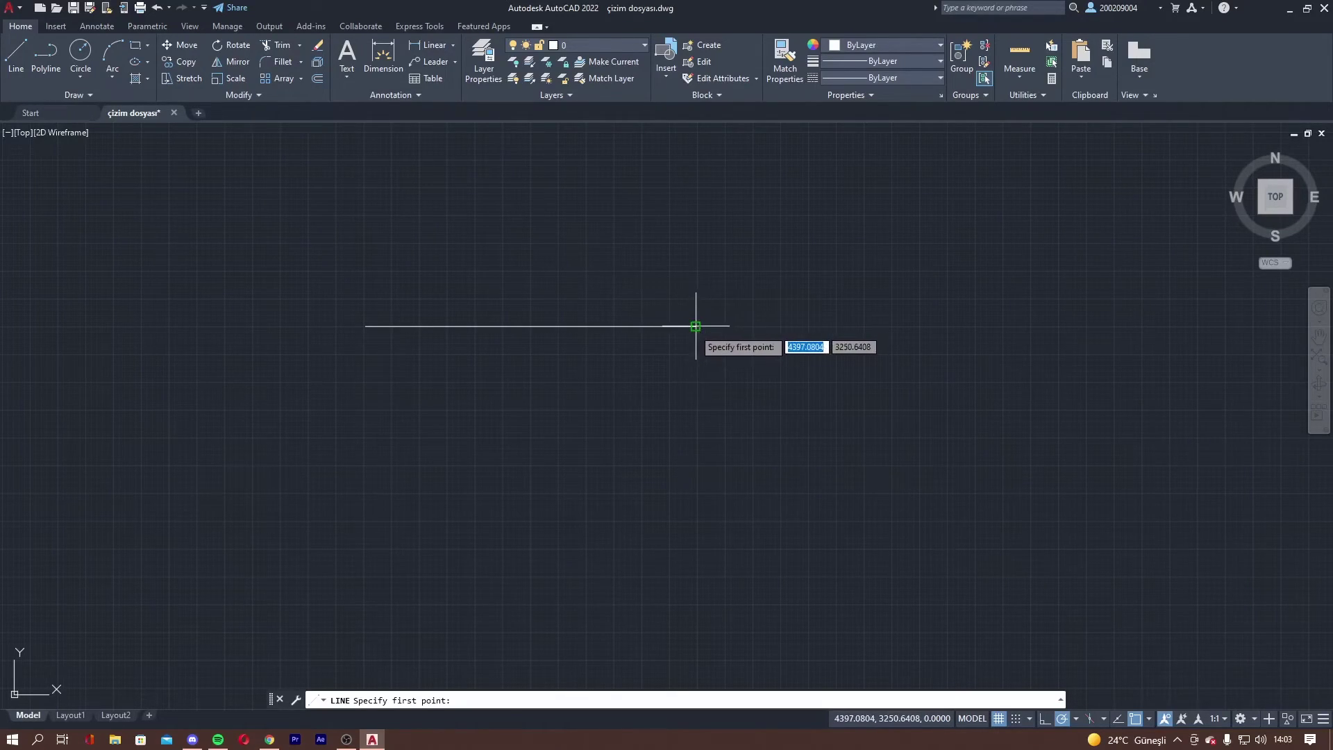
pyautogui.scroll(4, 696, 326)
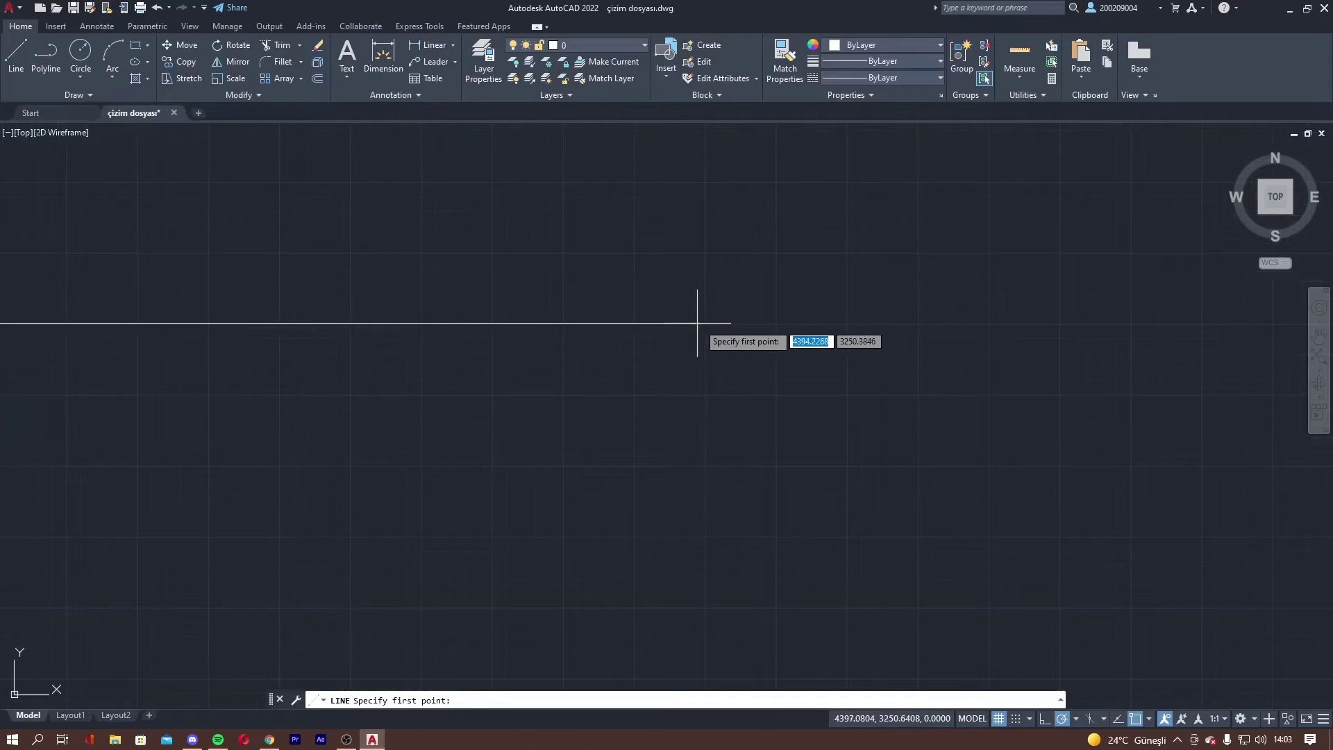
pyautogui.scroll(-3, 701, 321)
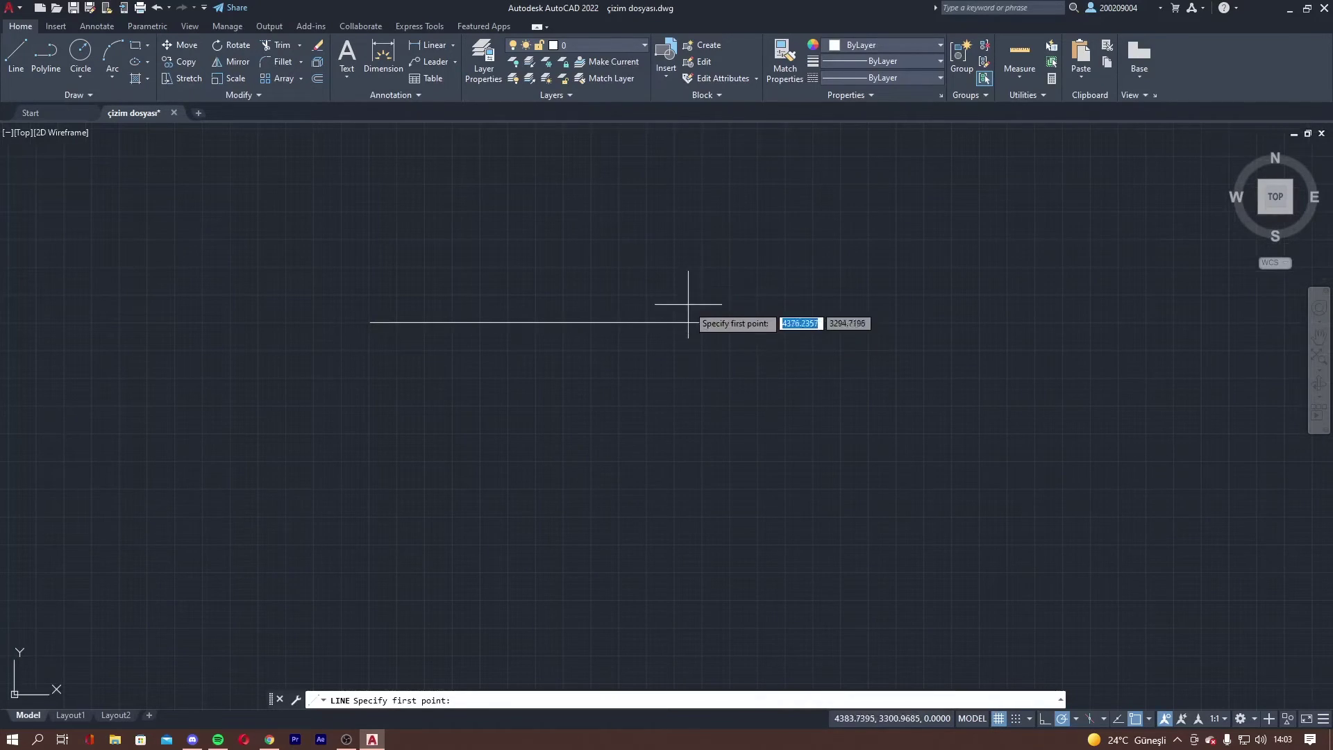
pyautogui.scroll(2, 697, 319)
pyautogui.click(701, 326)
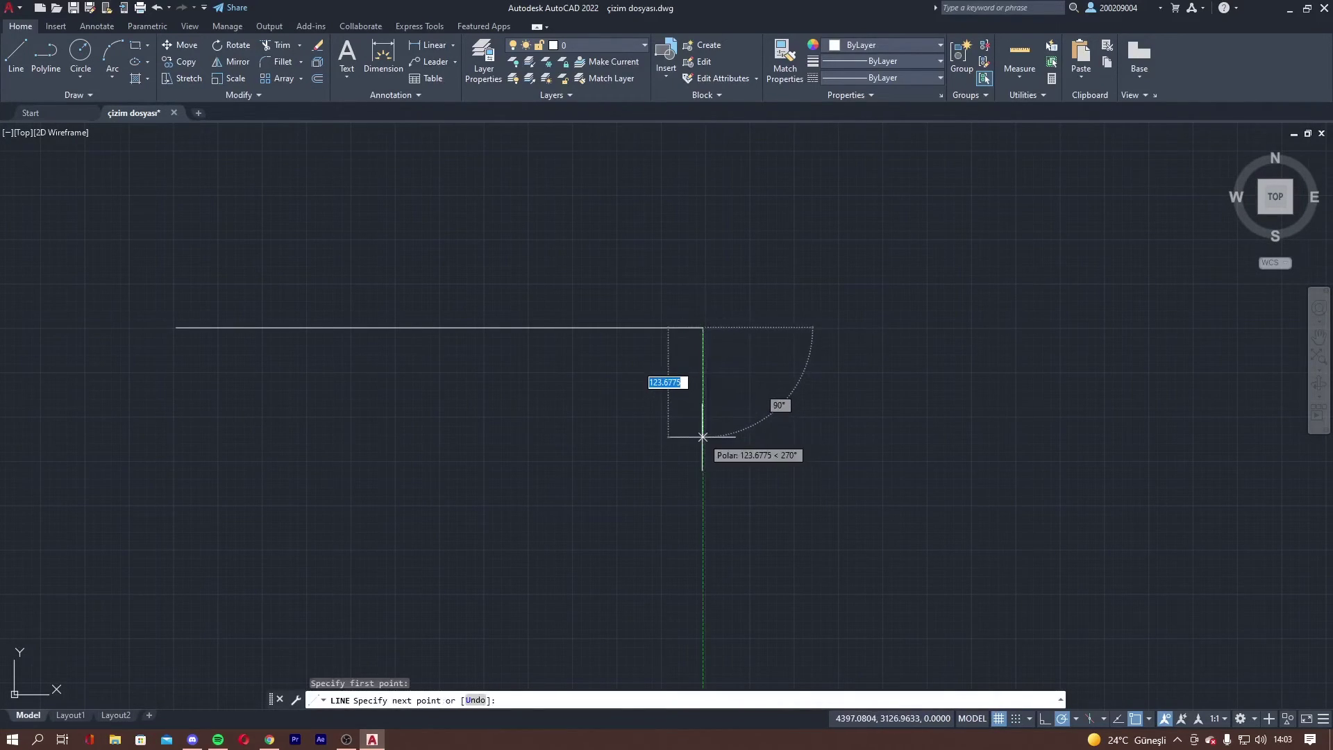
pyautogui.press('Escape')
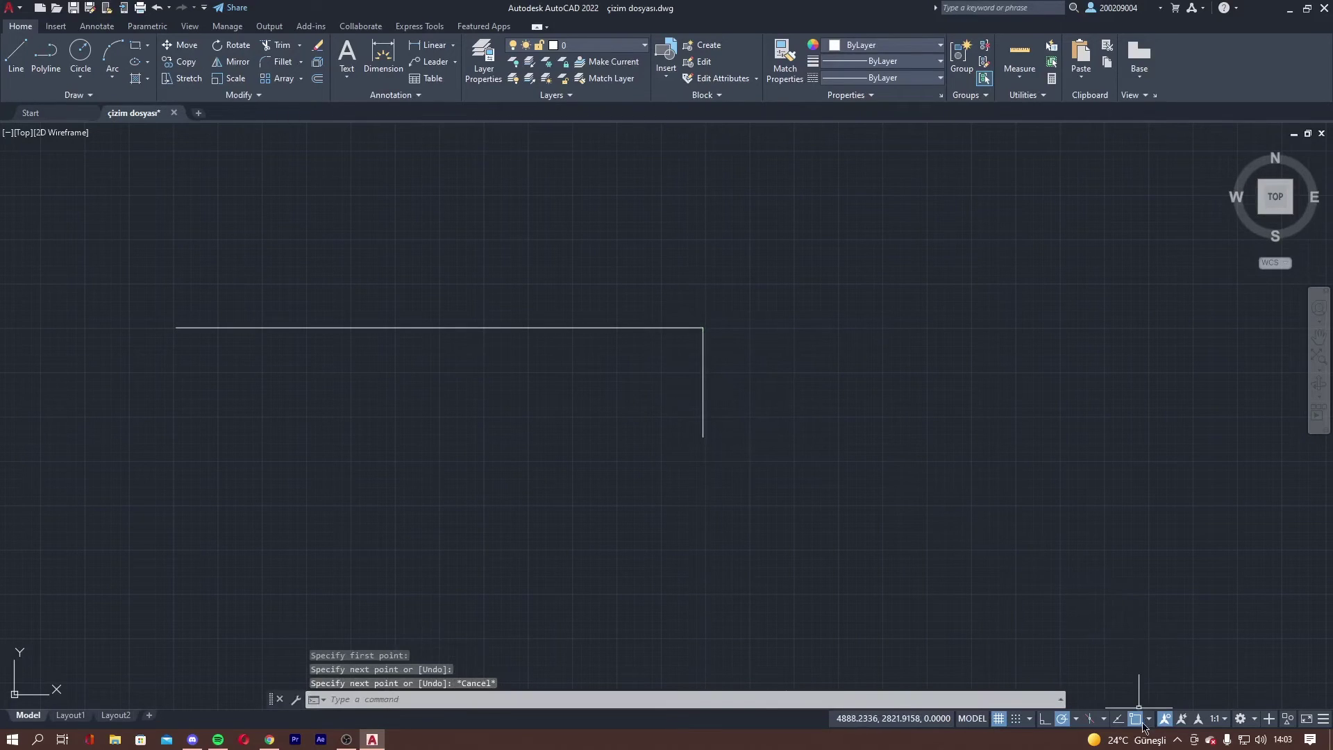
# Step: Draw a vertical line dropping from the horizontal line's left end along 270° polar
pyautogui.click(16, 54)
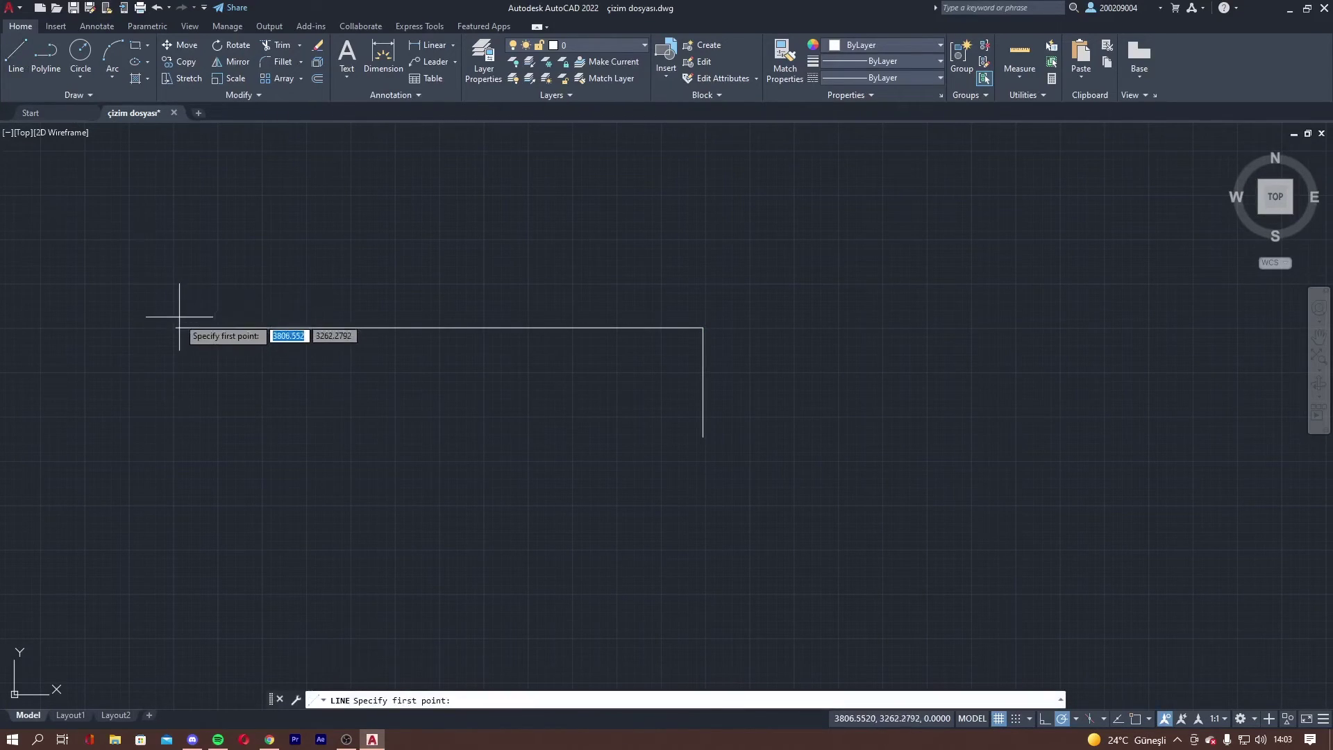
pyautogui.scroll(4, 278, 332)
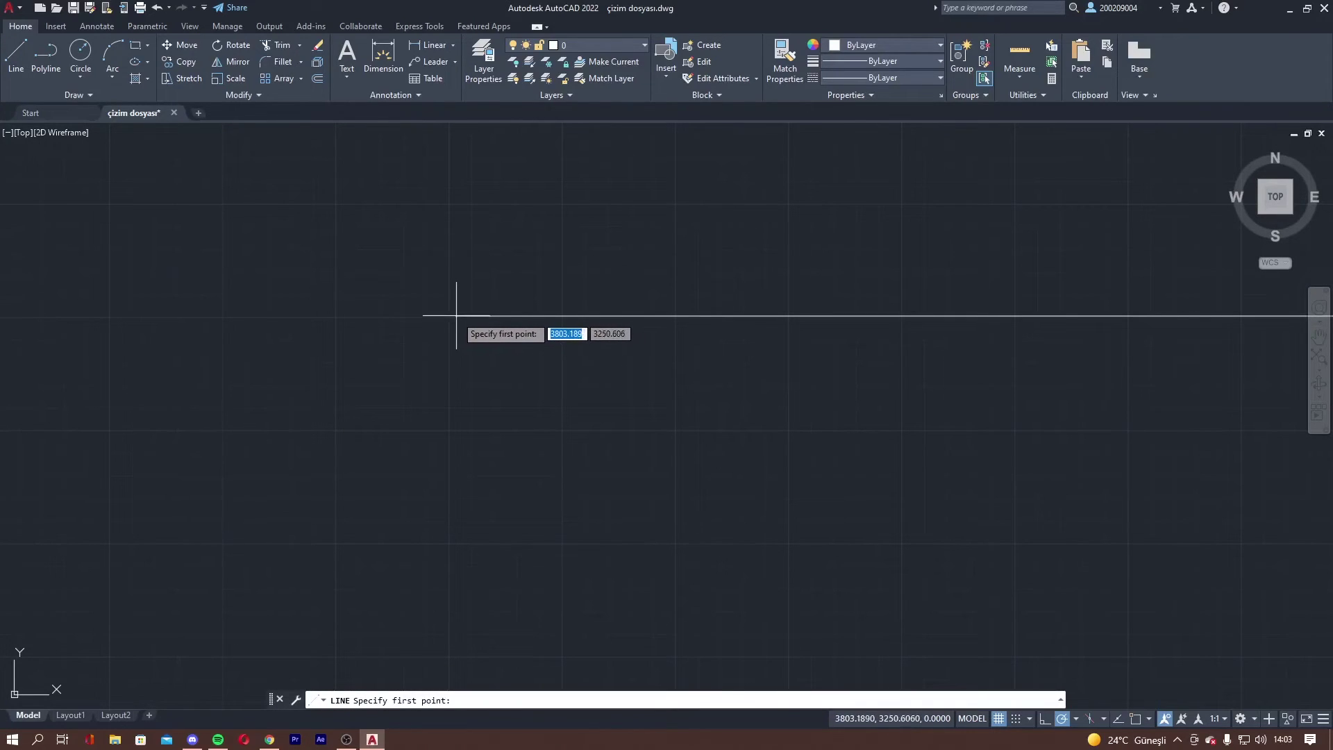
pyautogui.click(455, 315)
pyautogui.scroll(-2, 458, 548)
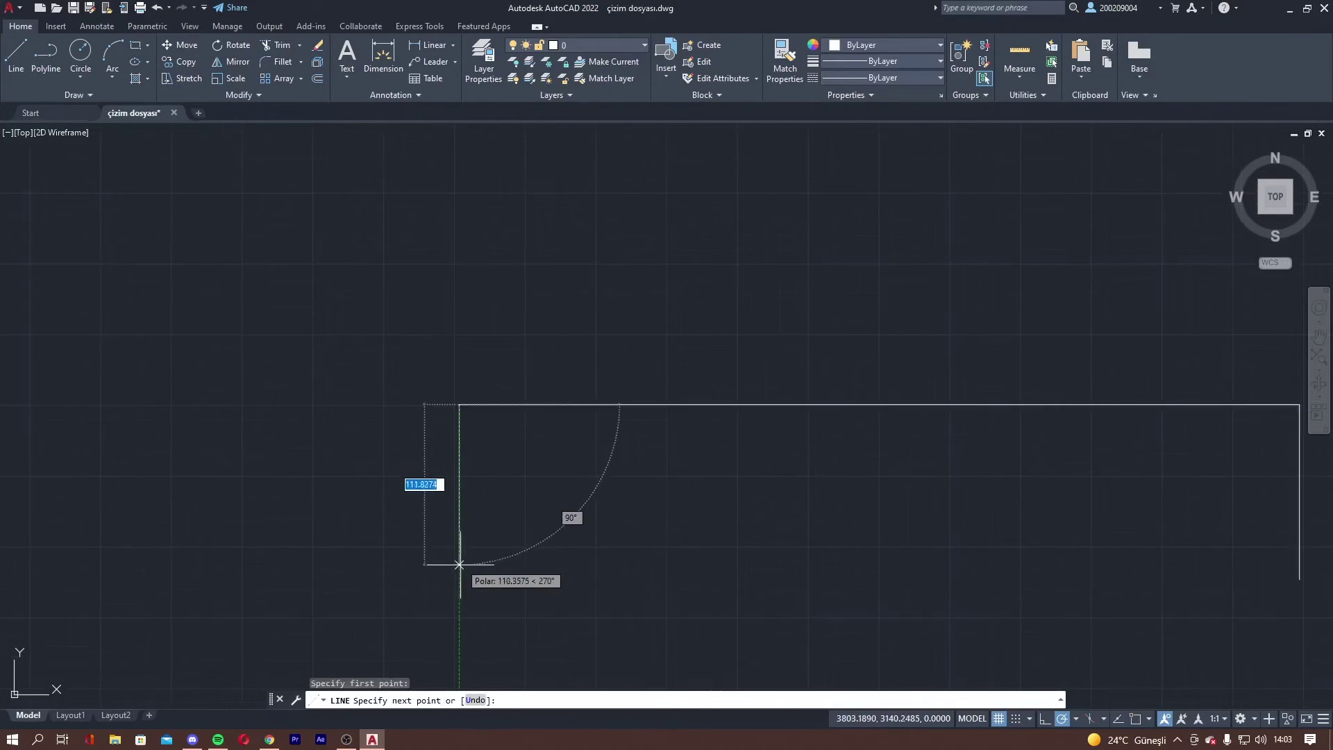
pyautogui.click(459, 578)
pyautogui.press('Escape')
# Step: Erase the left vertical line, then undo the erase
pyautogui.scroll(1, 500, 389)
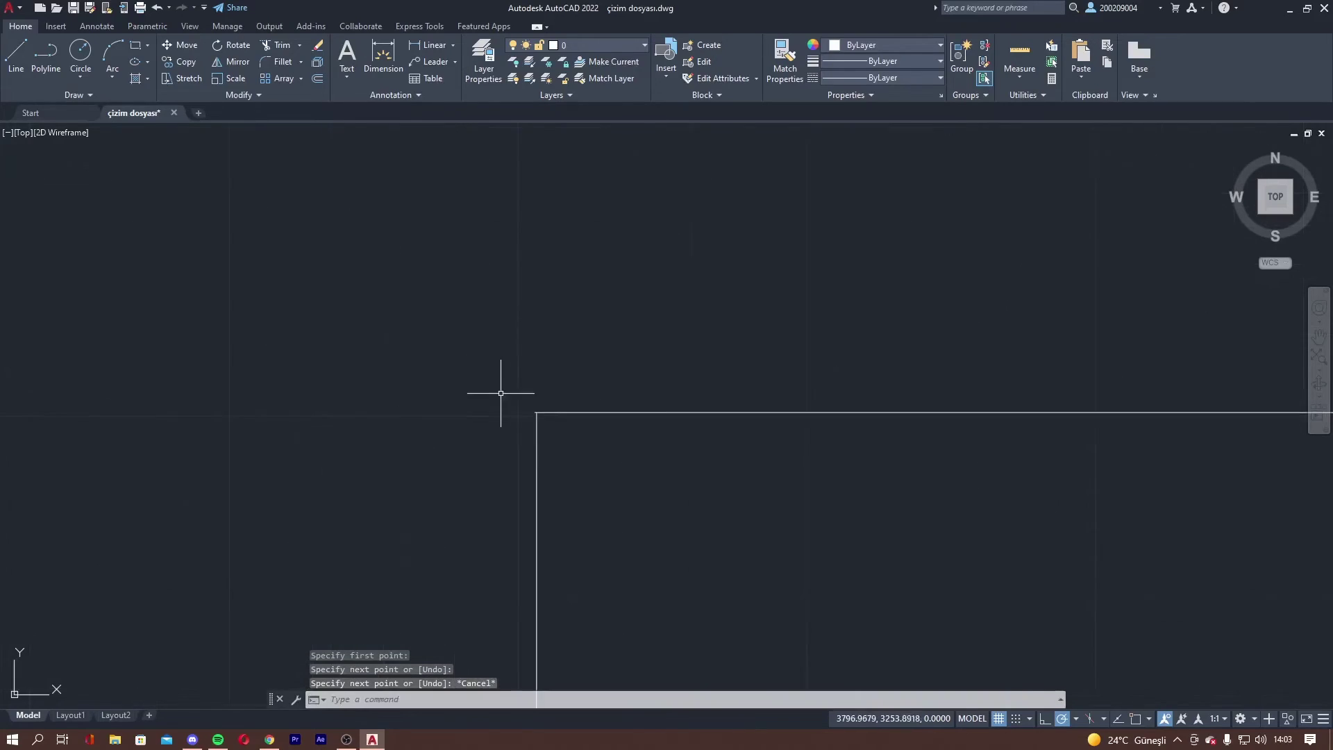
pyautogui.scroll(1, 523, 435)
pyautogui.scroll(2, 658, 384)
pyautogui.moveTo(658, 383); pyautogui.dragTo(405, 381, button='middle')
pyautogui.scroll(4, 404, 386)
pyautogui.moveTo(616, 357); pyautogui.dragTo(328, 420, button='middle')
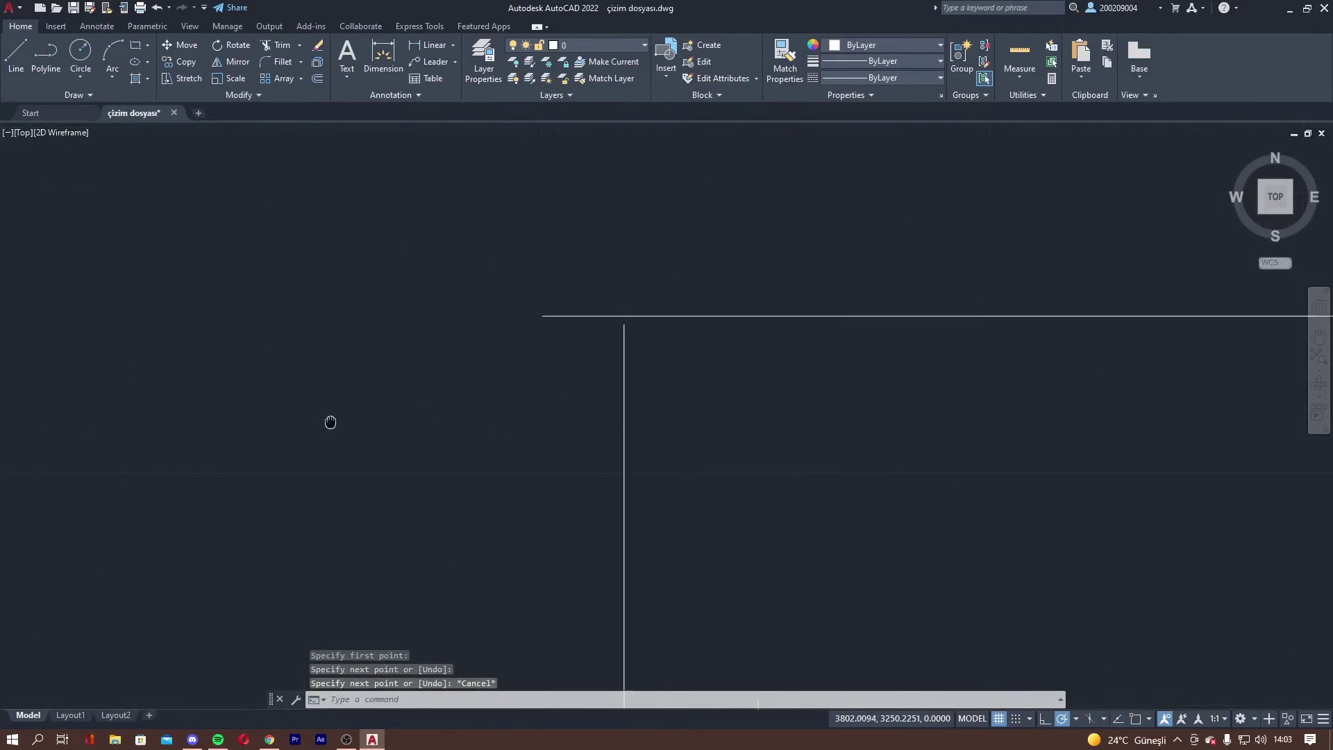
pyautogui.scroll(2, 410, 388)
pyautogui.moveTo(636, 317); pyautogui.dragTo(450, 433, button='middle')
pyautogui.scroll(4, 479, 425)
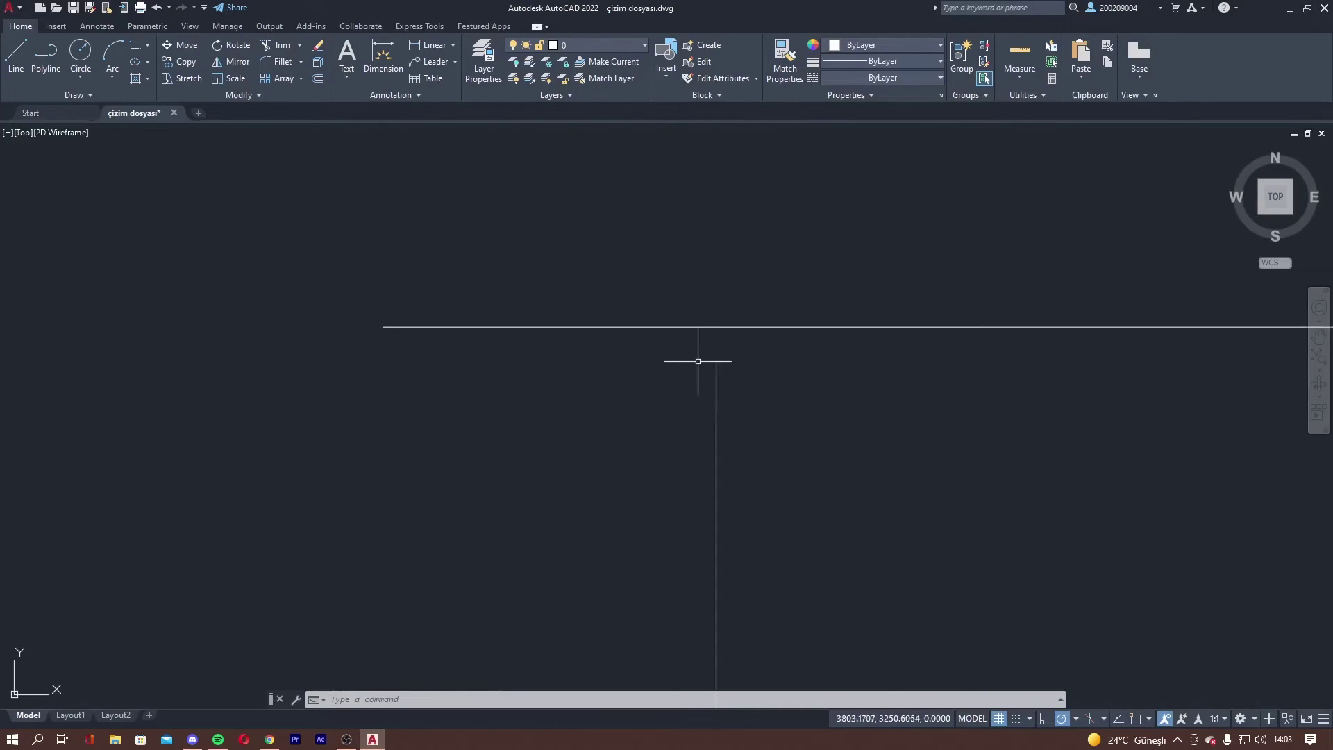
pyautogui.scroll(-5, 579, 419)
pyautogui.moveTo(581, 460); pyautogui.dragTo(447, 301, button='middle')
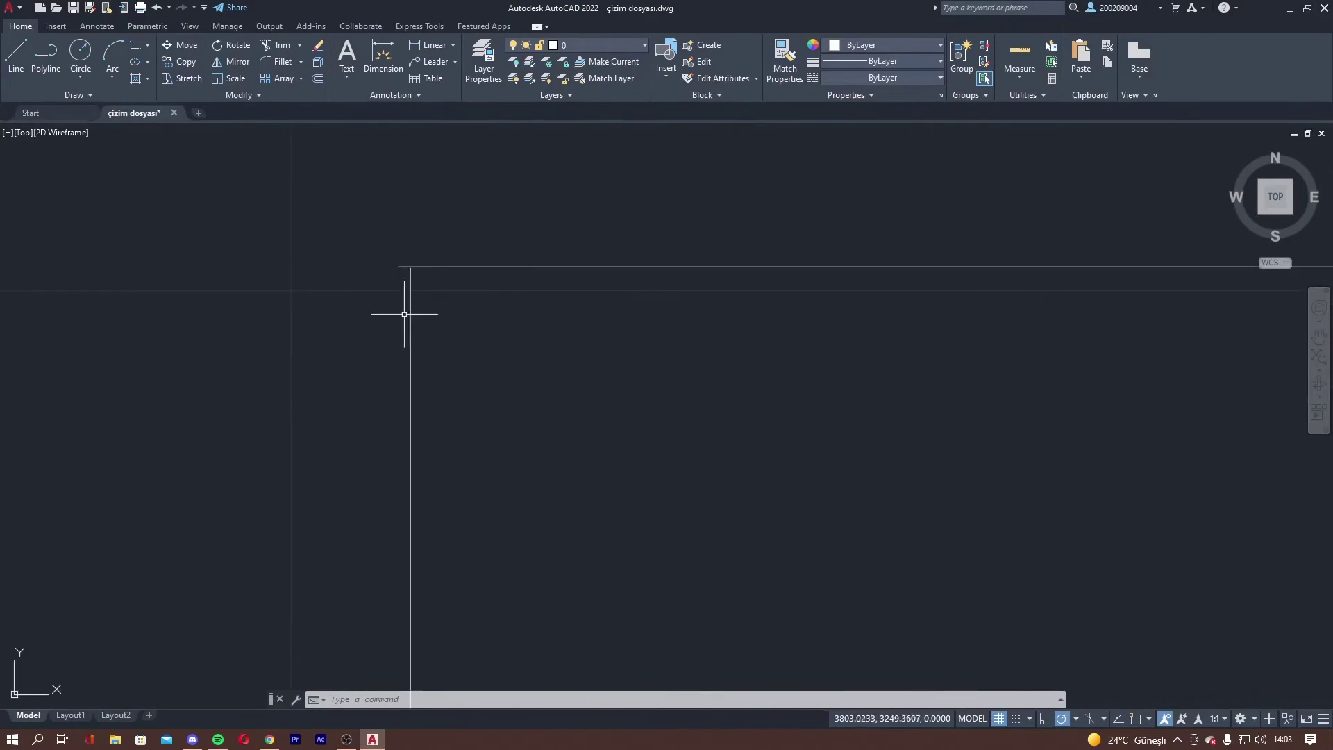
pyautogui.click(407, 306)
pyautogui.press('Delete')
pyautogui.scroll(1, 1108, 595)
pyautogui.moveTo(608, 368); pyautogui.dragTo(833, 447, button='middle')
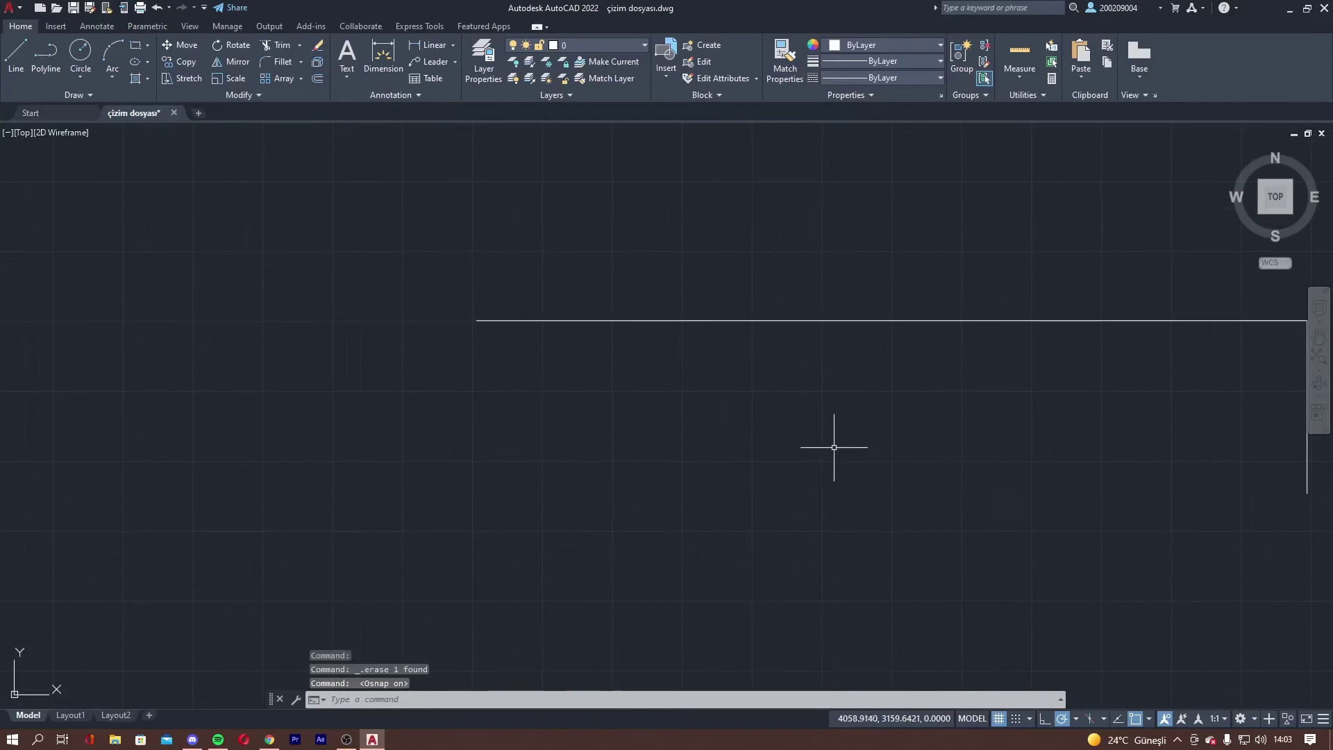
pyautogui.hotkey('ctrl', 'z')
# Step: Draw another vertical line down from the left end, with Midpoint snap enabled alongside Endpoint
pyautogui.write('l')
pyautogui.press('Return')
pyautogui.click(431, 379)
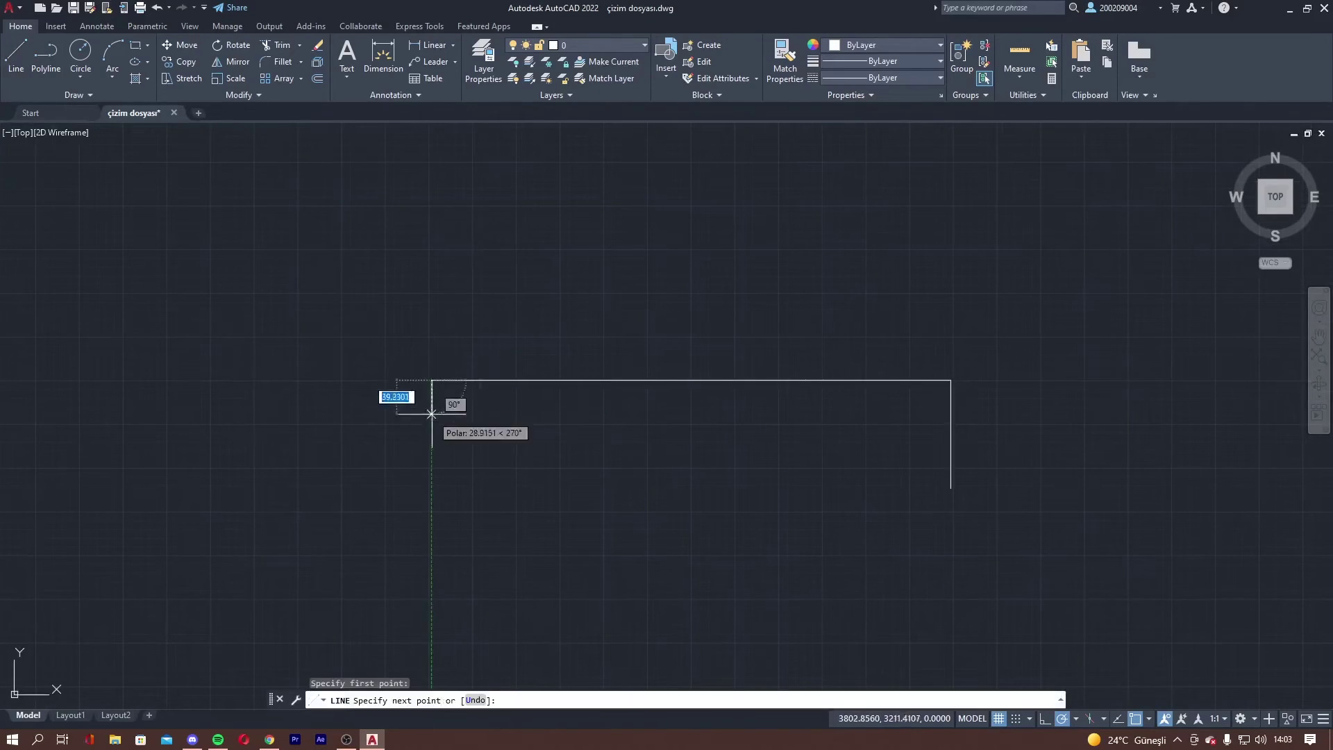
pyautogui.click(432, 484)
pyautogui.press('Escape')
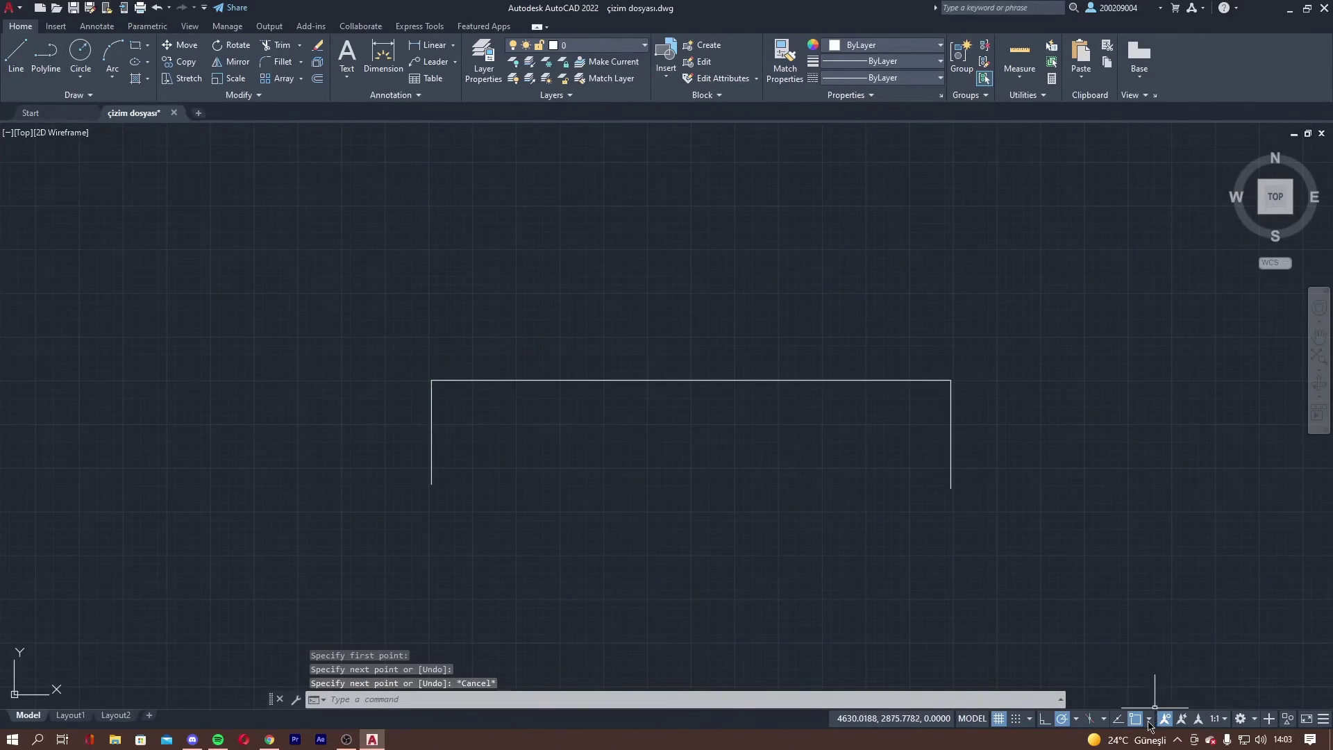
pyautogui.click(1149, 723)
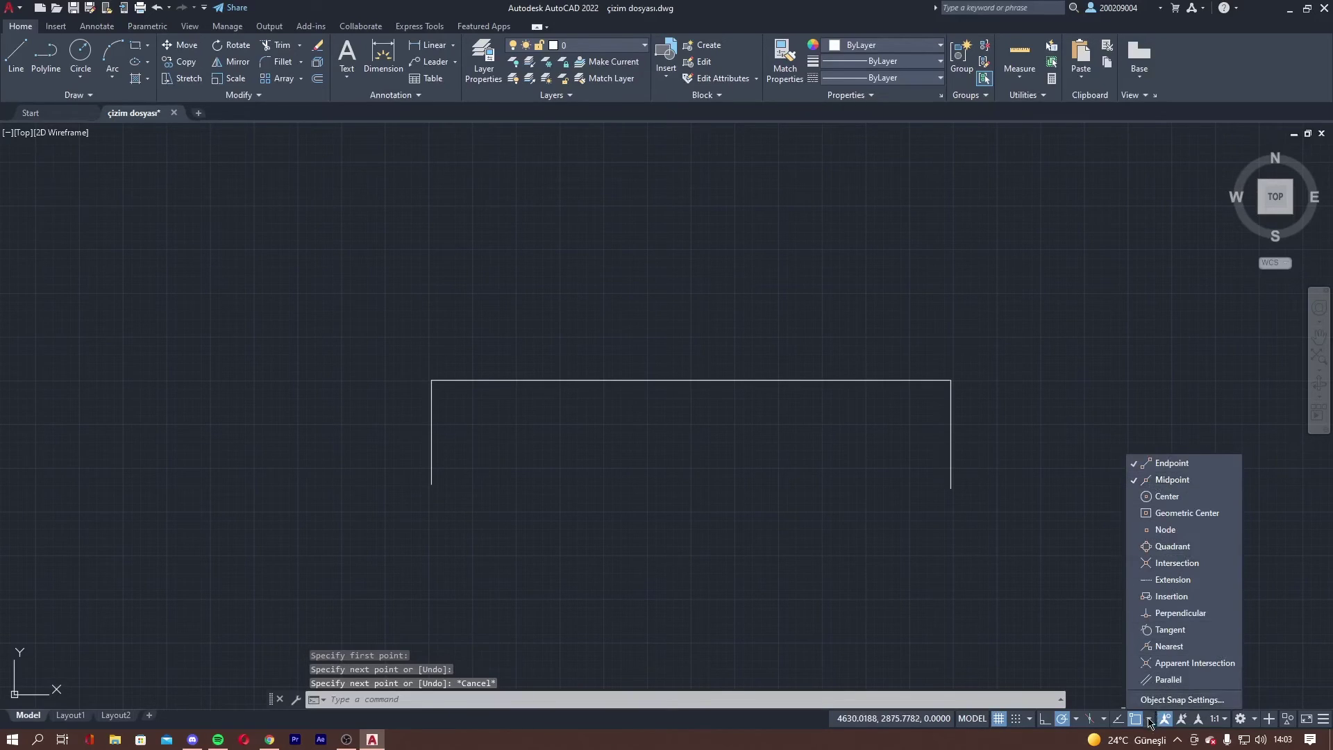
# Step: Draw a longer centre vertical line straight down from the horizontal line's midpoint
pyautogui.write('l')
pyautogui.press('Return')
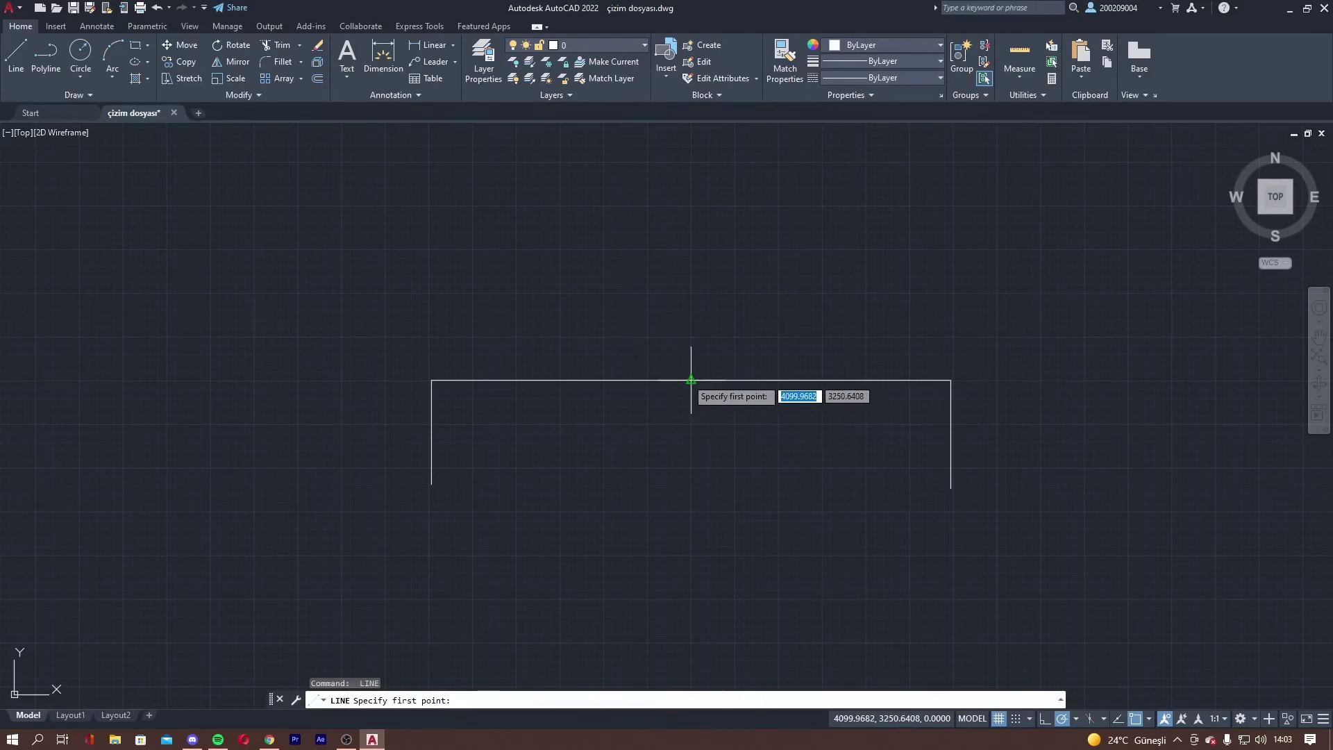
pyautogui.click(691, 379)
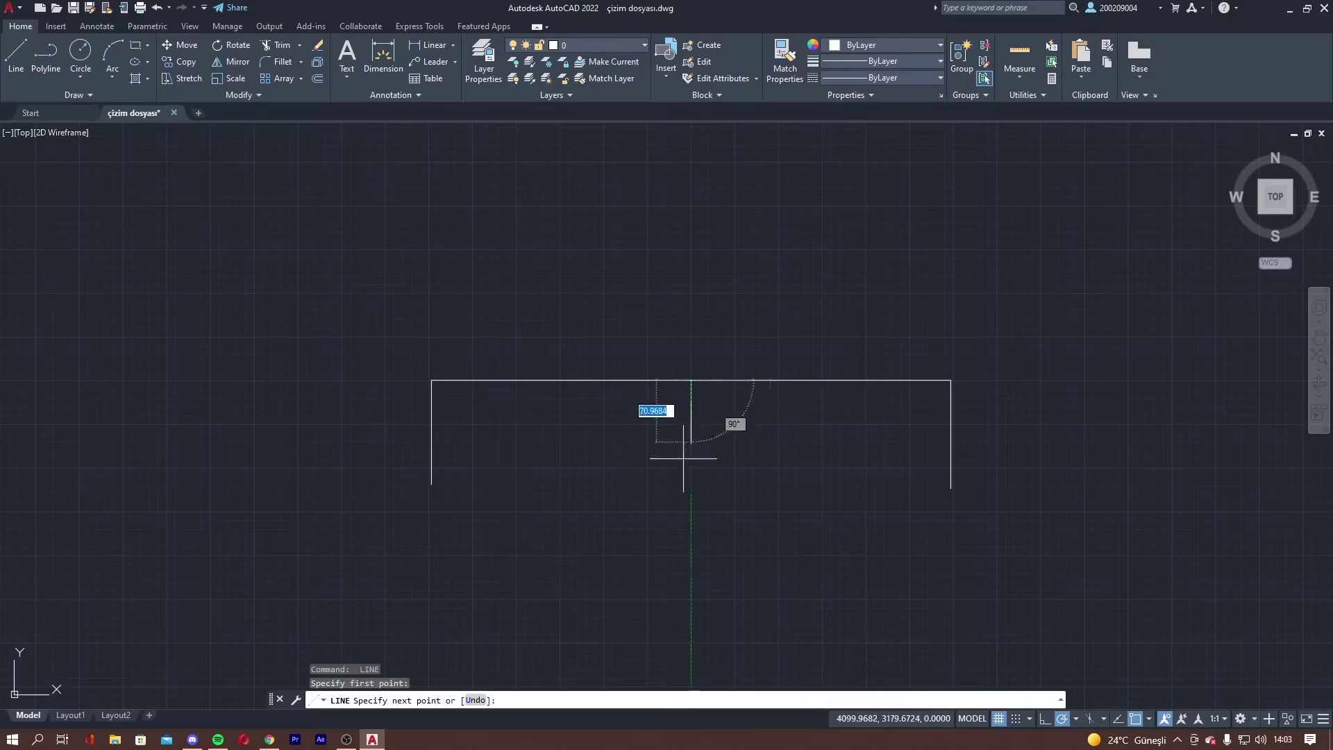
pyautogui.click(691, 548)
pyautogui.press('Escape')
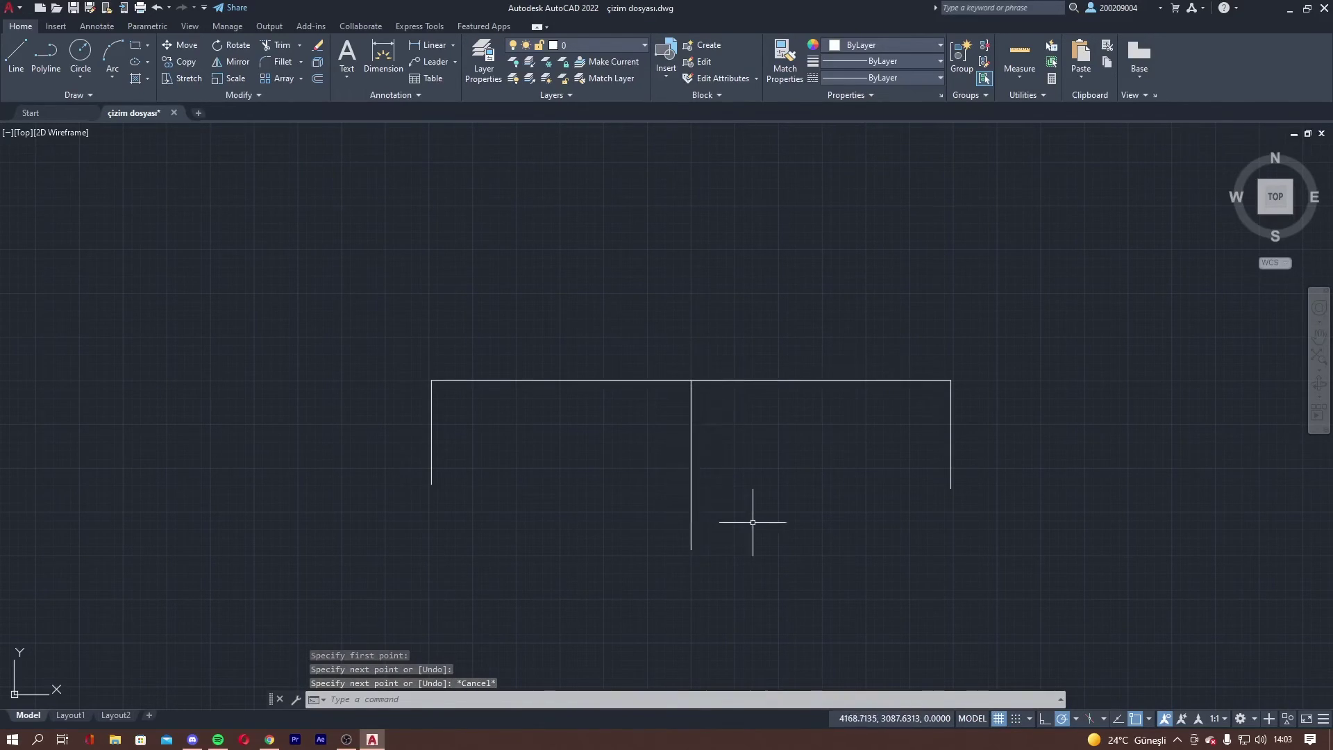
pyautogui.click(1148, 720)
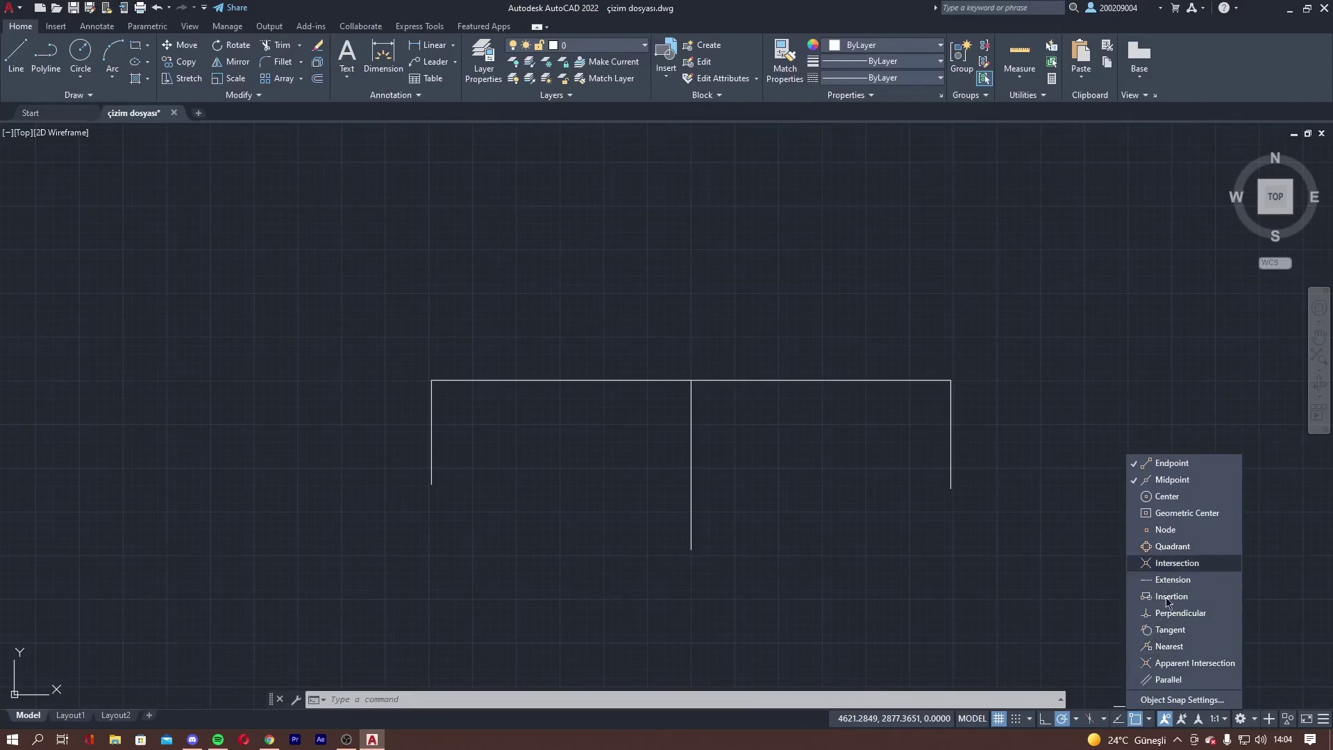
# Step: Close the object snap list and briefly expand then collapse the Draw panel
pyautogui.click(1150, 721)
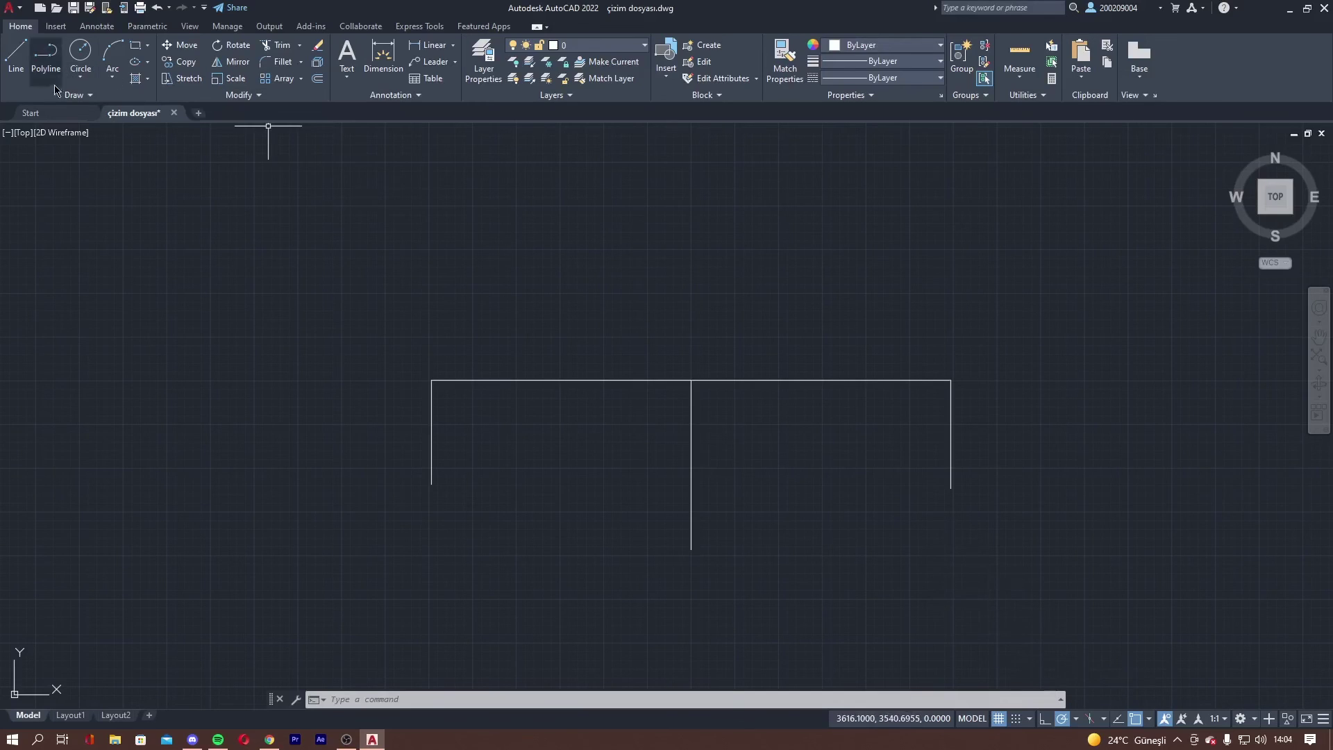
pyautogui.click(77, 101)
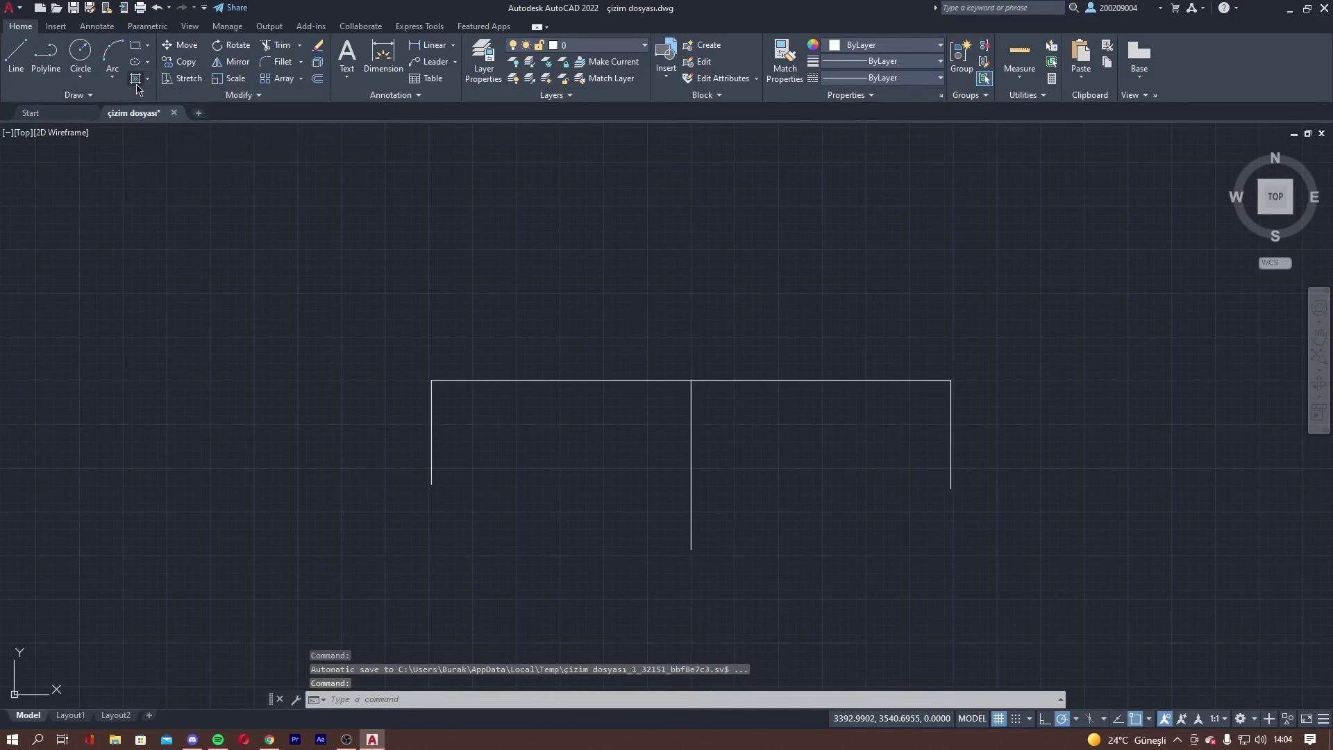
pyautogui.click(126, 97)
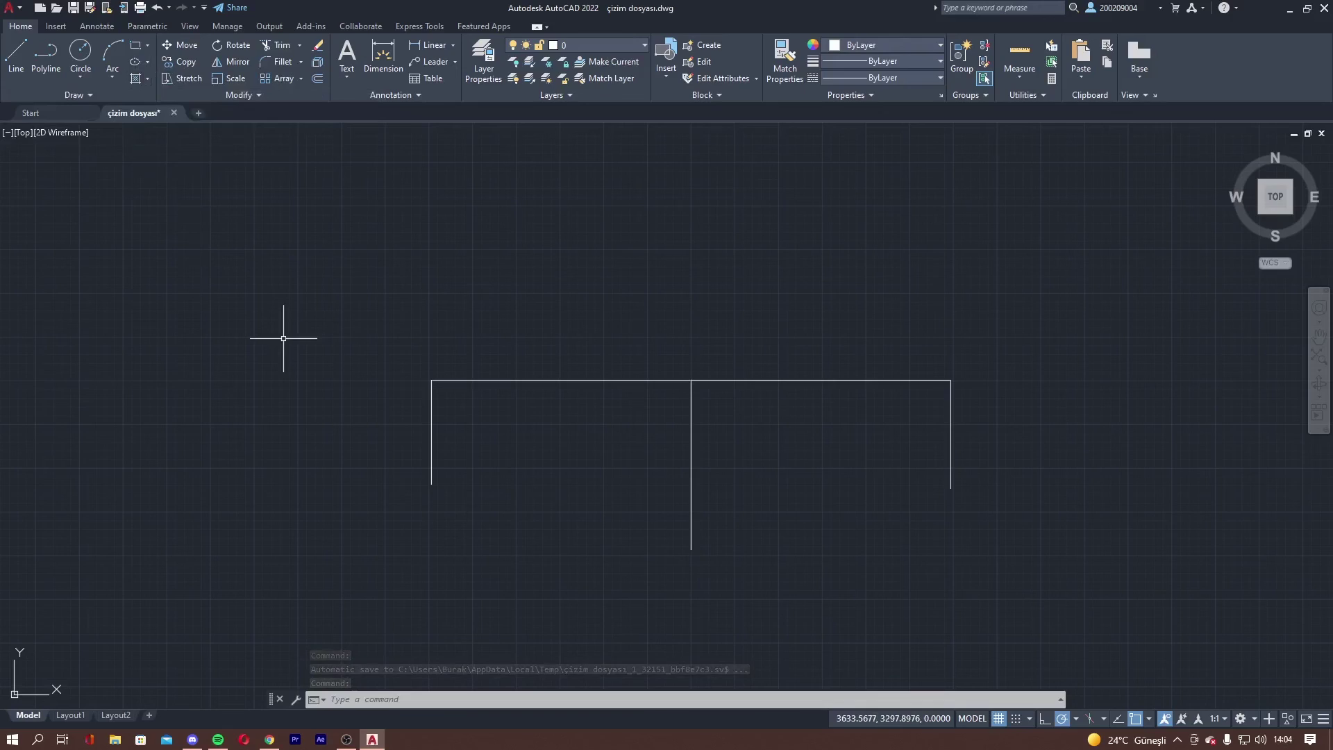